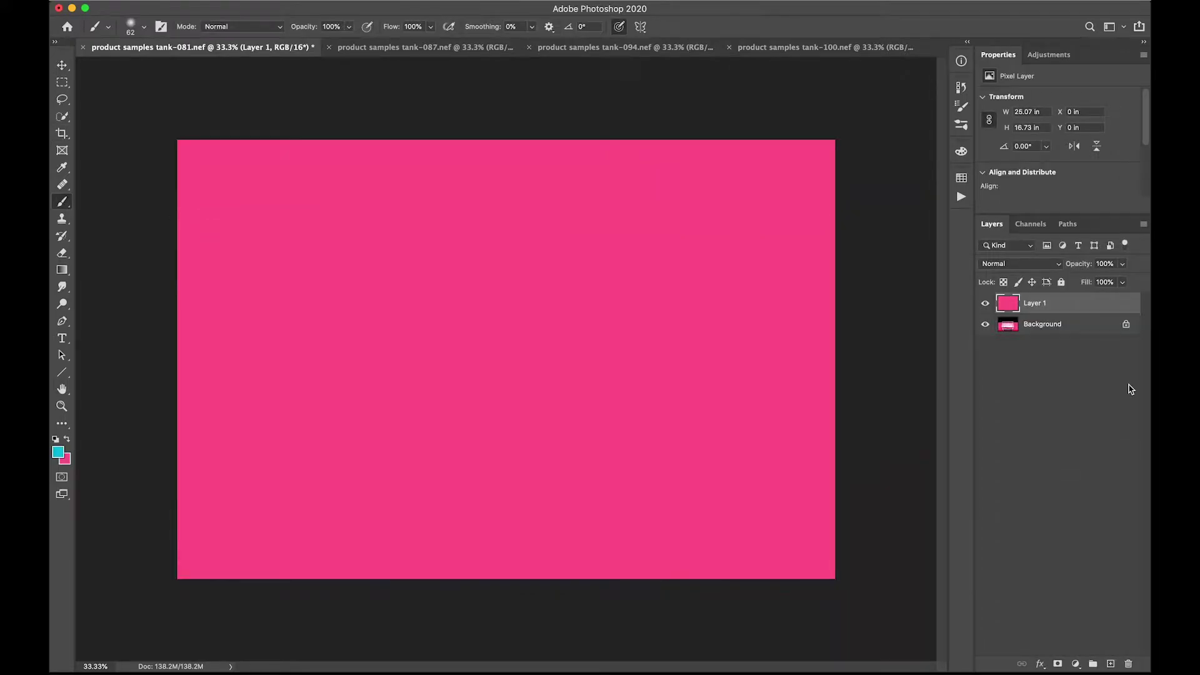
Paint the pink radial gradient, marquee the tank area, and float the 094 image in its own window
key(g)
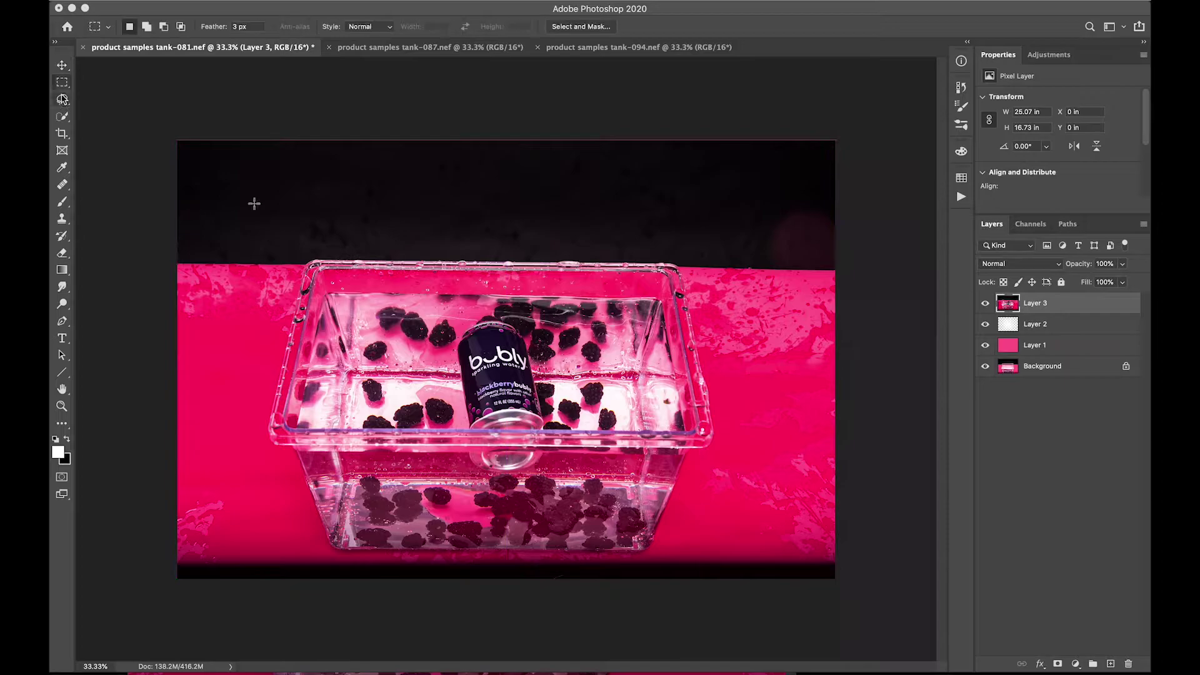
drag(316, 259, 703, 431)
right_click(690, 390)
drag(310, 274, 688, 483)
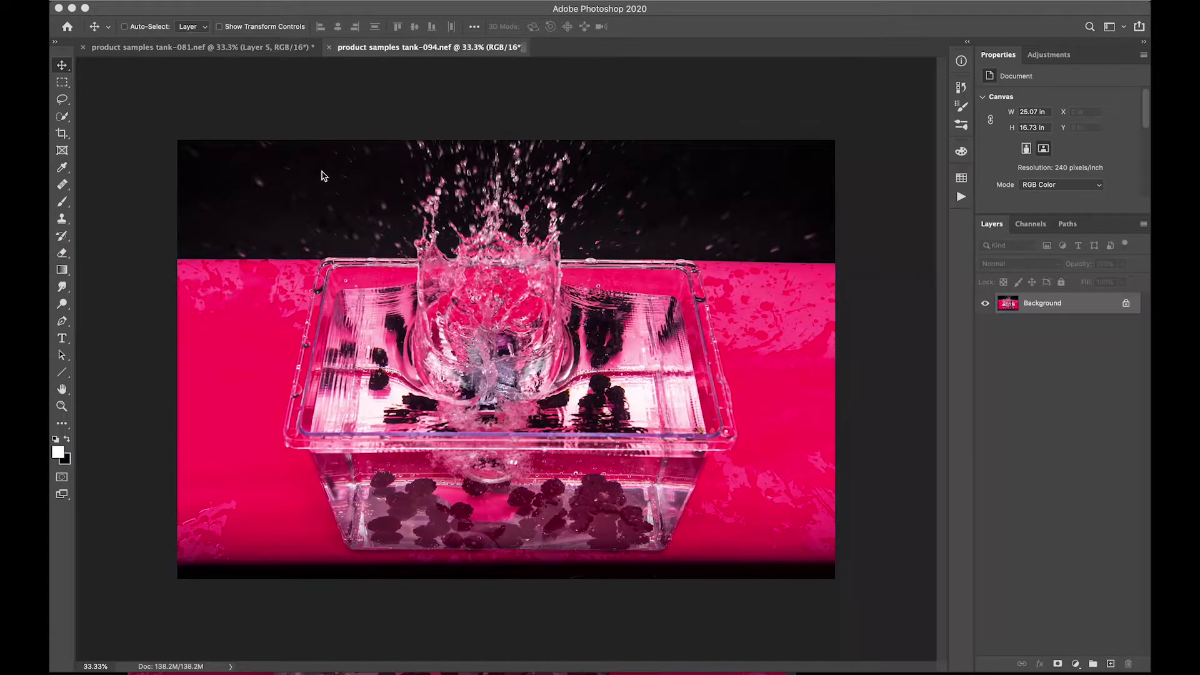
drag(437, 47, 556, 177)
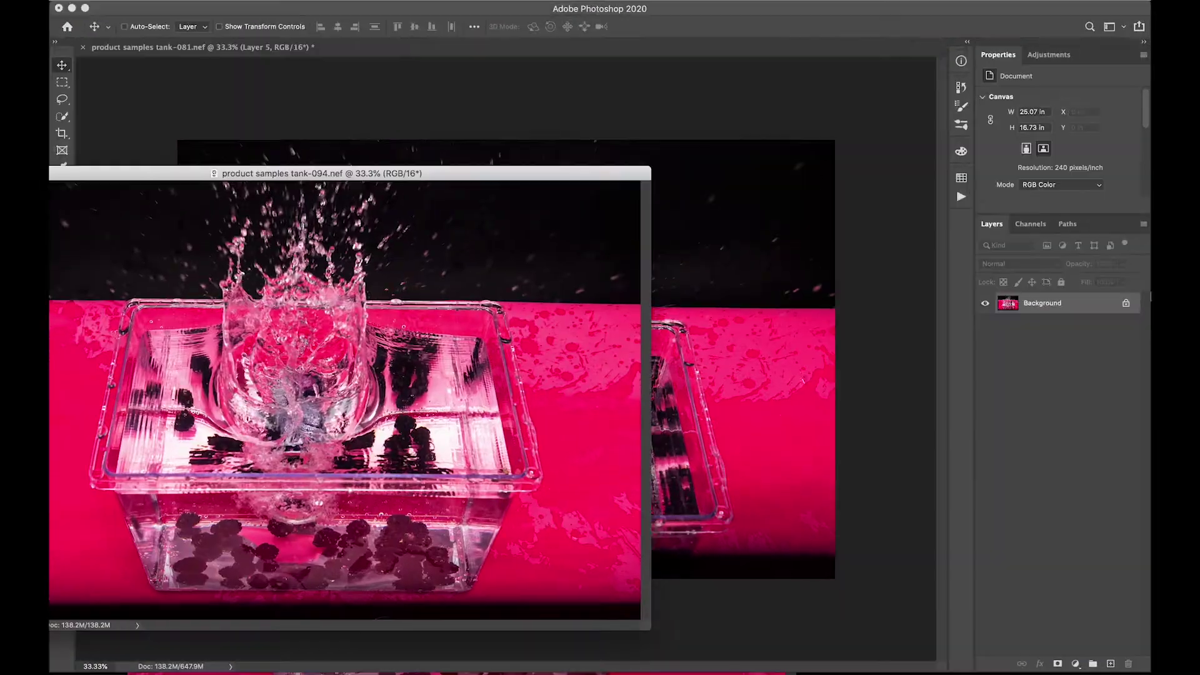
Bring the 094 splash into the 081 composite and mask the tank's outer and lower-left edges on Layer 4
drag(532, 375, 664, 382)
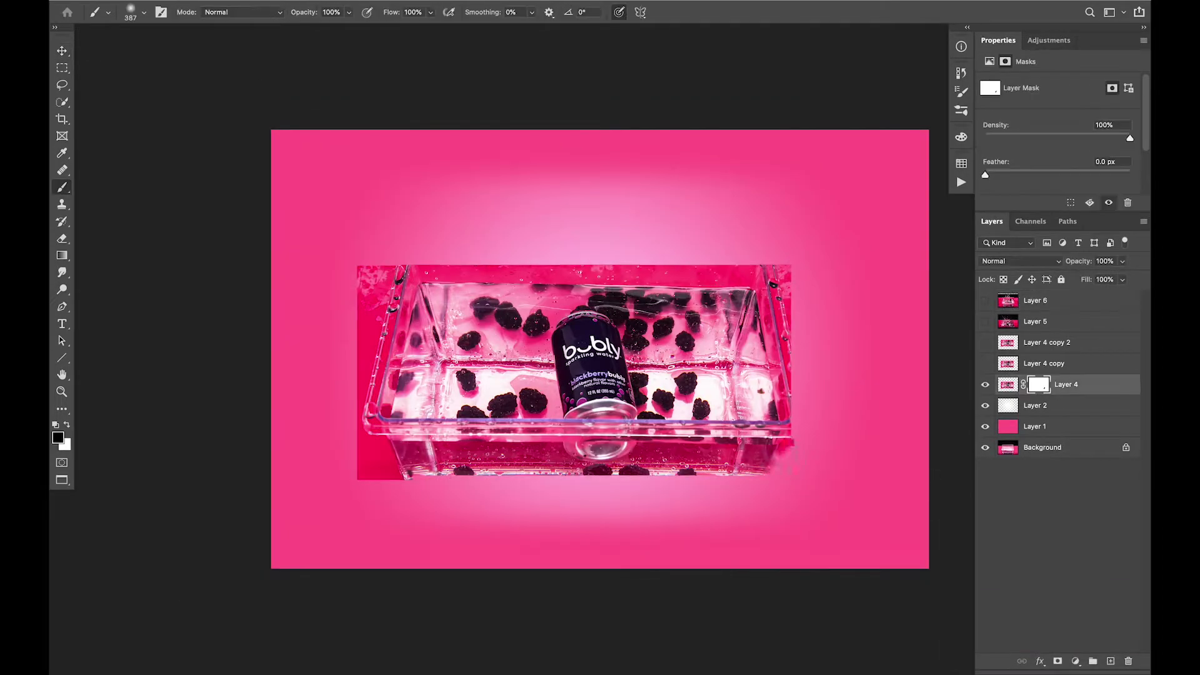
mouse_move(781, 463)
mouse_down()
mouse_move(775, 275)
mouse_move(375, 275)
mouse_move(382, 475)
mouse_up()
mouse_move(394, 294)
mouse_down()
mouse_move(494, 466)
mouse_move(587, 438)
mouse_move(475, 425)
mouse_move(562, 450)
mouse_up()
mouse_move(488, 441)
mouse_down()
mouse_move(562, 460)
mouse_move(737, 462)
mouse_move(741, 294)
mouse_up()
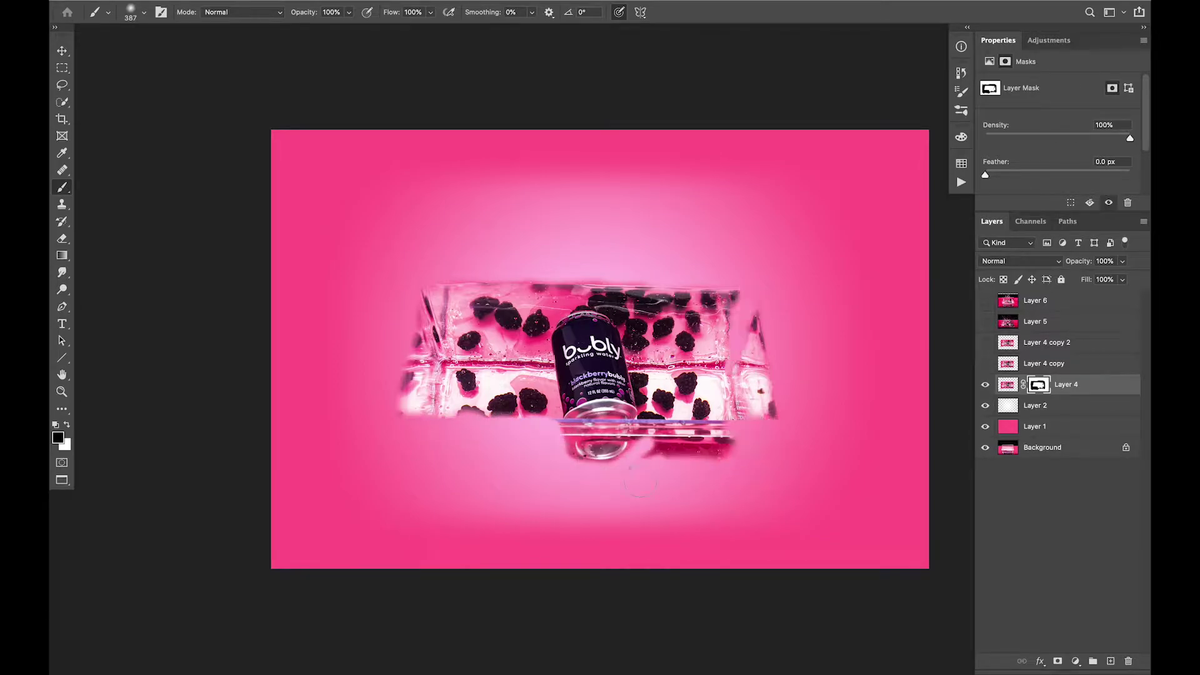
Mask Layer 4's lower-right panel and can reflection, then make merged duplicates of the berry layer
drag(725, 419, 650, 438)
drag(586, 459, 632, 418)
key(ctrl+j)
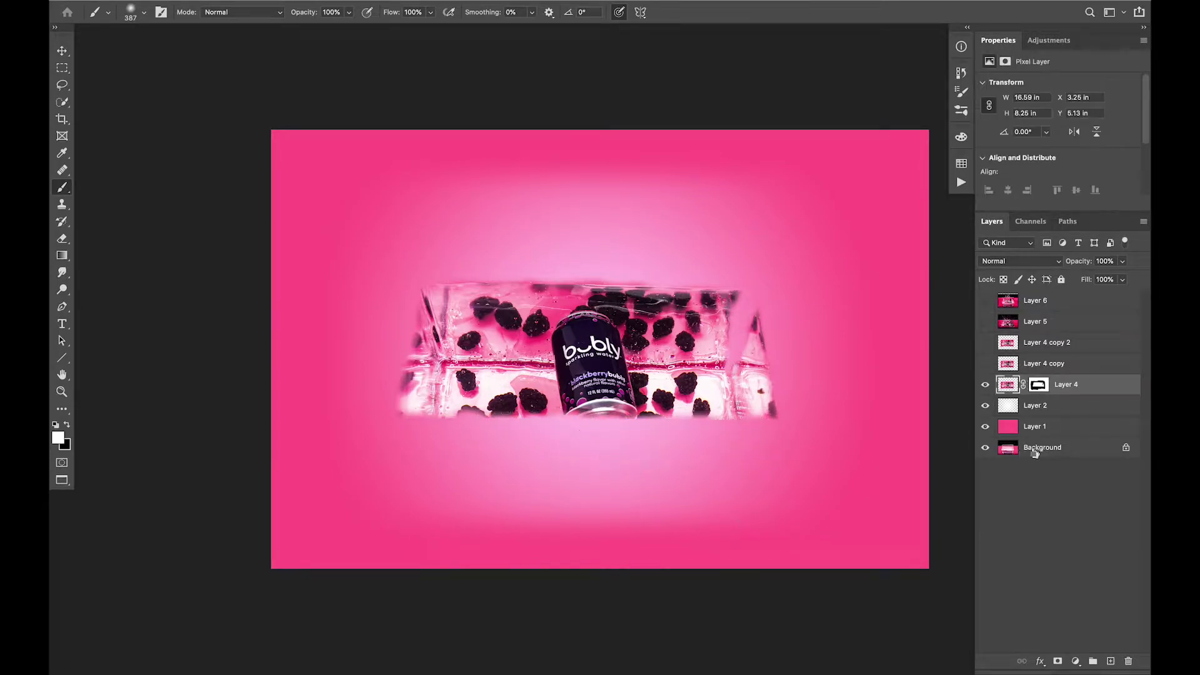
key(ctrl+e)
key(ctrl+j)
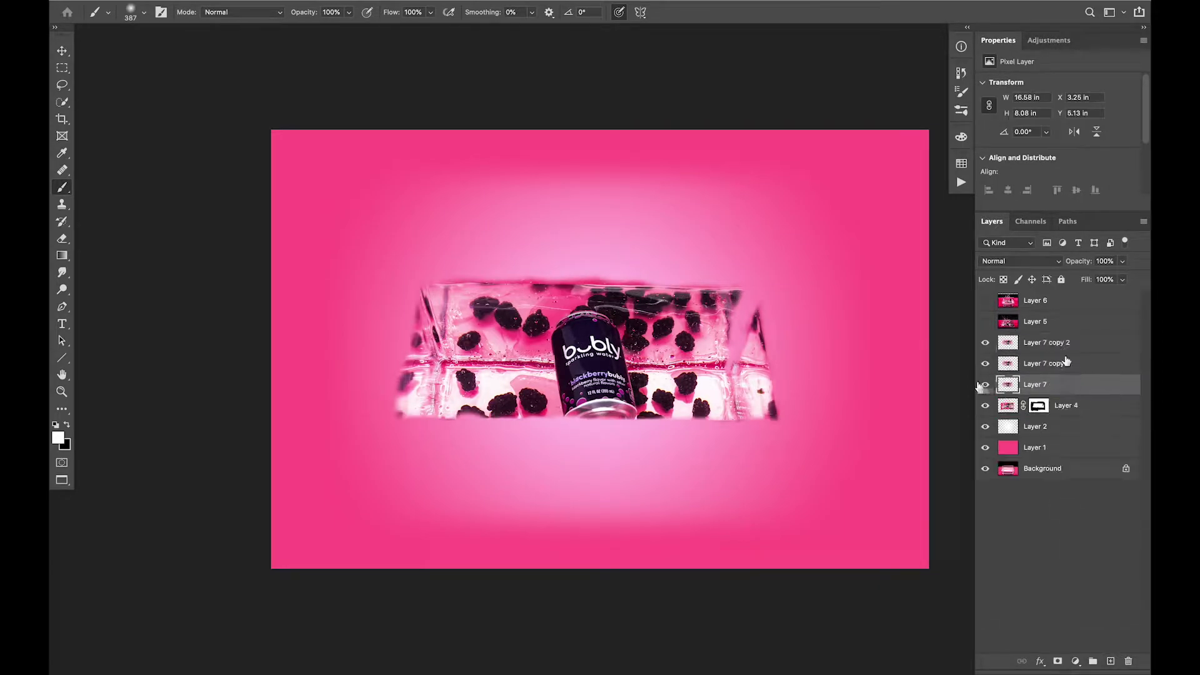
key(ctrl+j)
Enlarge Layer 7 to about 118% and mask it to hide the second can
key(ctrl+t)
drag(830, 245, 867, 227)
drag(868, 476, 894, 512)
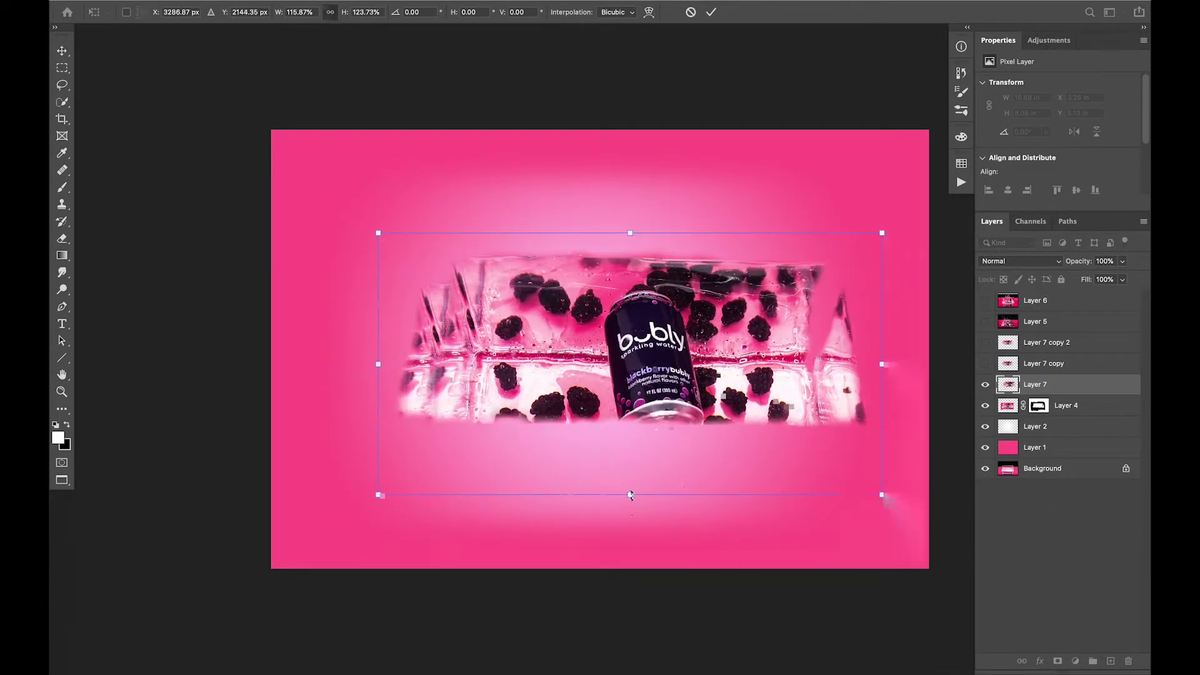
key(Return)
click(1058, 661)
key(b)
mouse_move(450, 406)
mouse_down()
mouse_move(583, 250)
mouse_move(656, 375)
mouse_up()
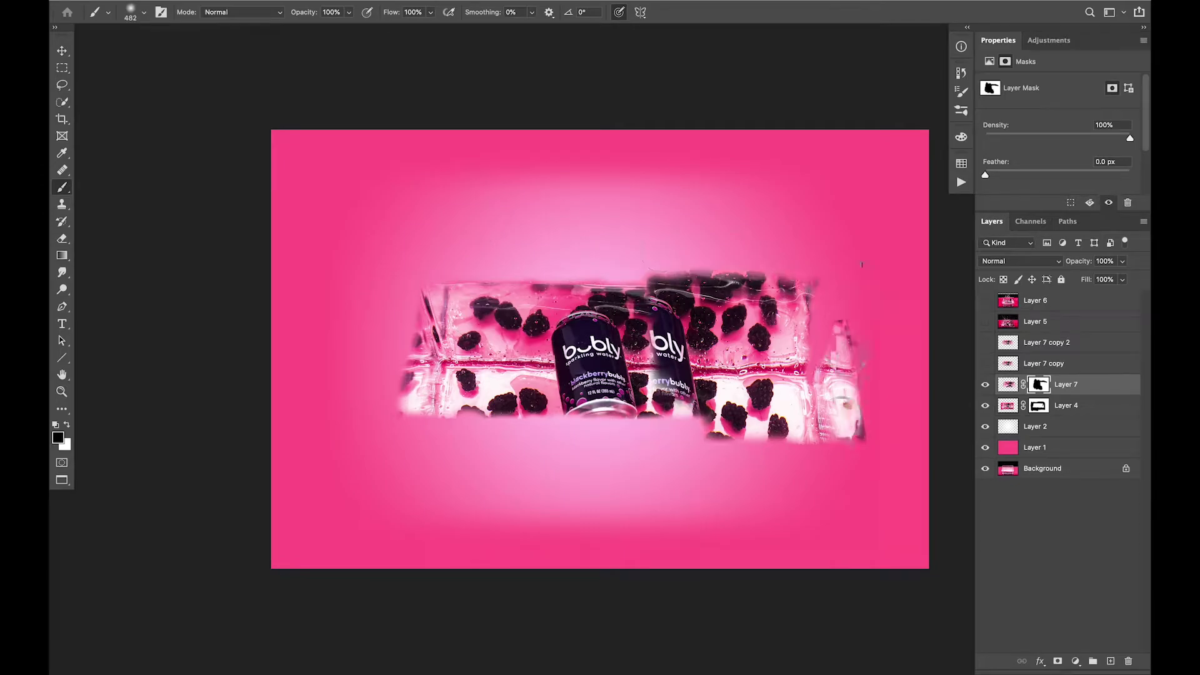
drag(663, 268, 682, 350)
key(x)
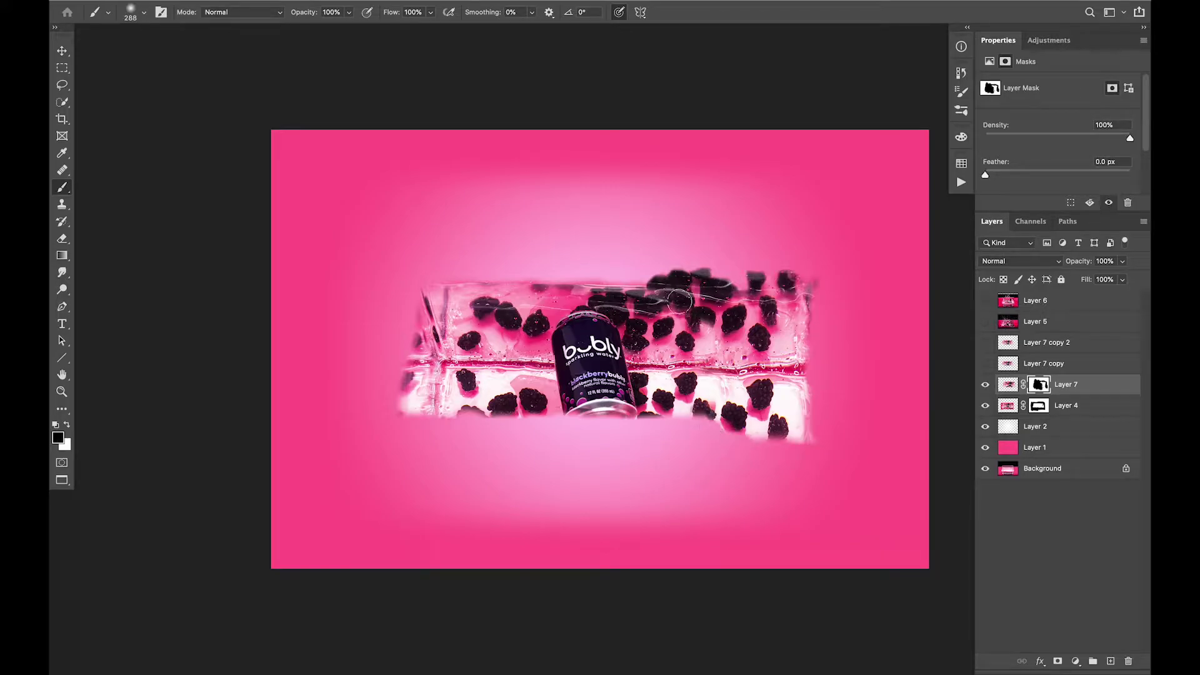
Show Layer 7 copy, stretch it to 114% by 150%, and mask it to reshape
click(1044, 363)
click(985, 364)
key(ctrl+t)
drag(553, 474, 728, 497)
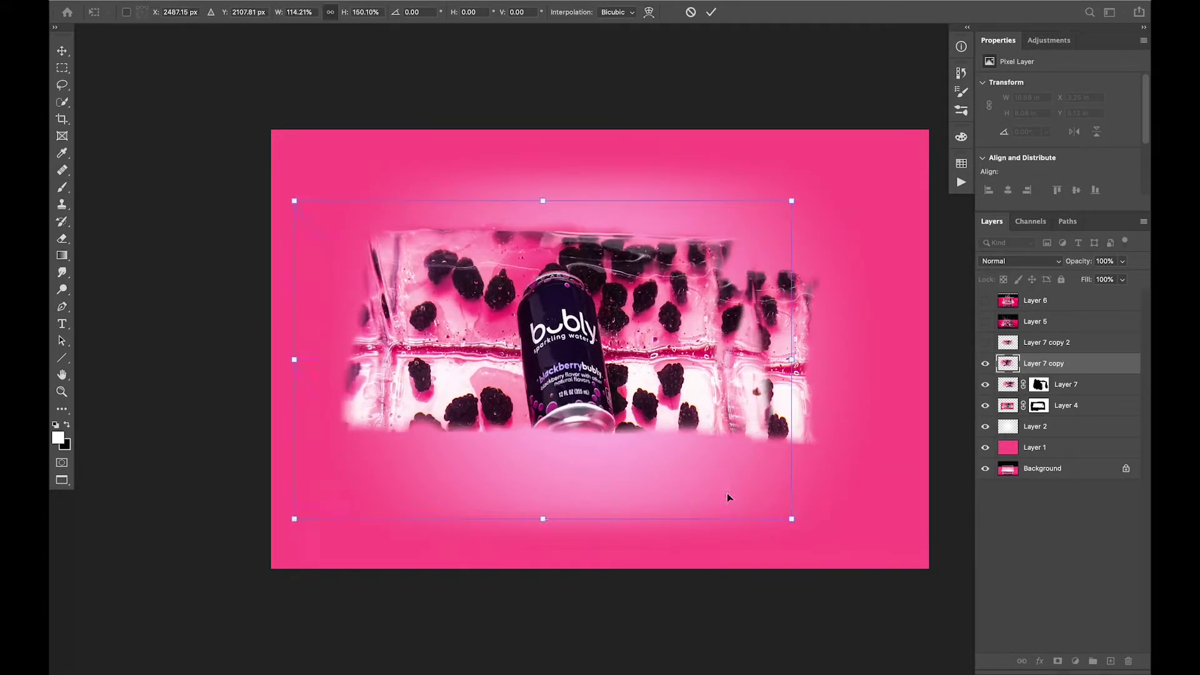
key(Return)
click(1057, 661)
drag(687, 262, 719, 425)
drag(594, 237, 563, 437)
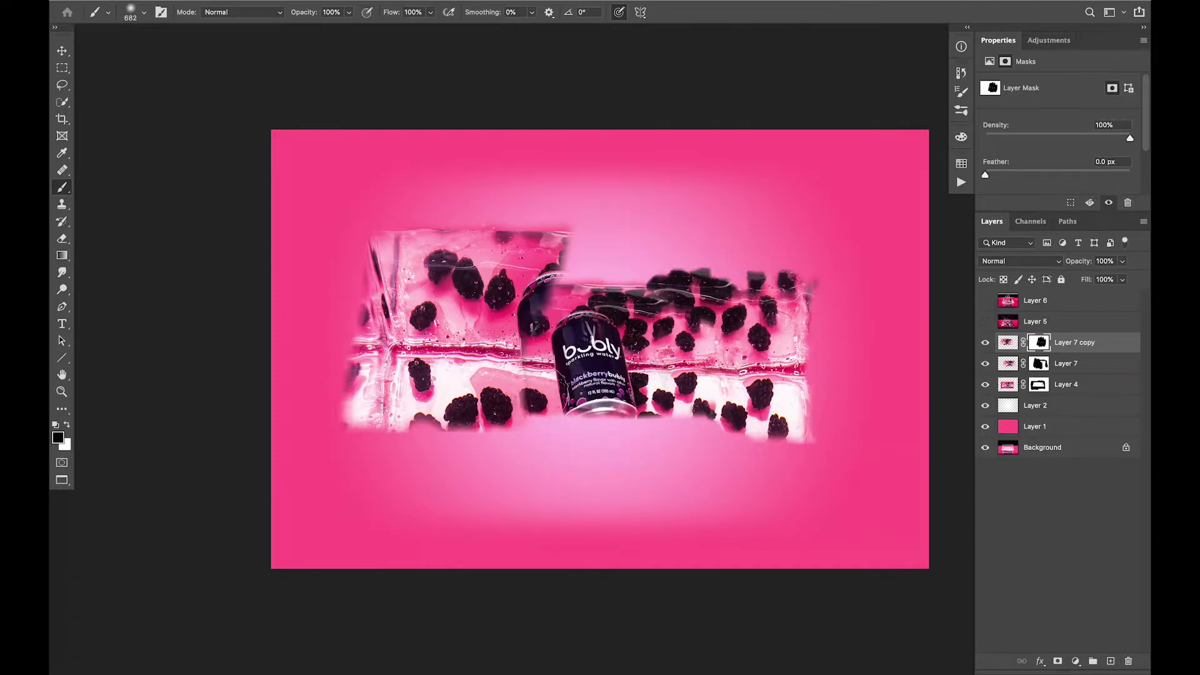
Reposition the top-left berry block and trim its top, left and lower-left edges with the mask
key(v)
drag(437, 312, 430, 231)
key(b)
key(x)
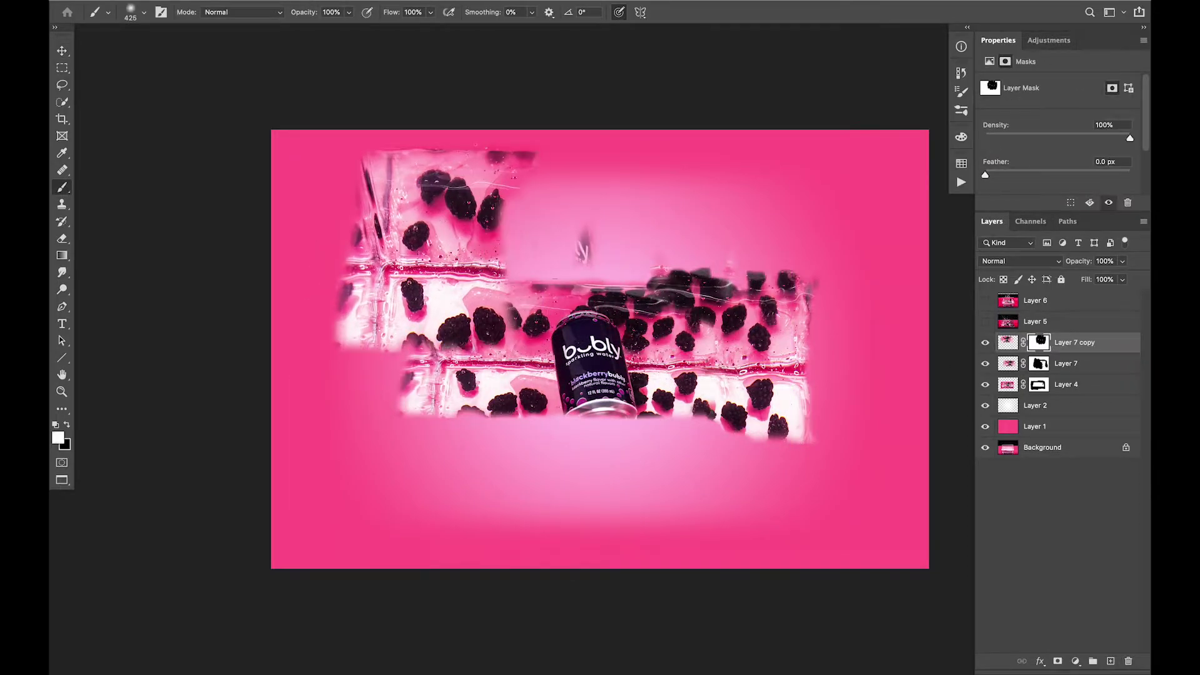
mouse_move(525, 162)
mouse_down()
mouse_move(400, 168)
mouse_move(368, 312)
mouse_up()
key(v)
drag(544, 387, 469, 429)
key(b)
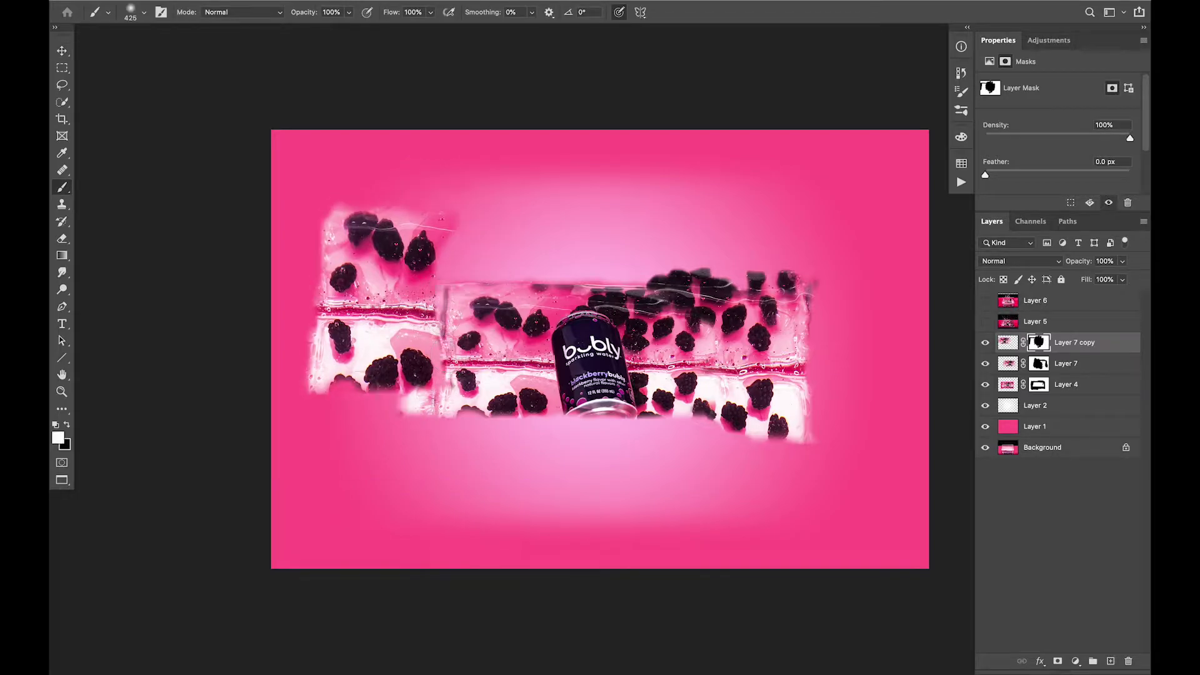
key(x)
drag(359, 463, 312, 450)
key(x)
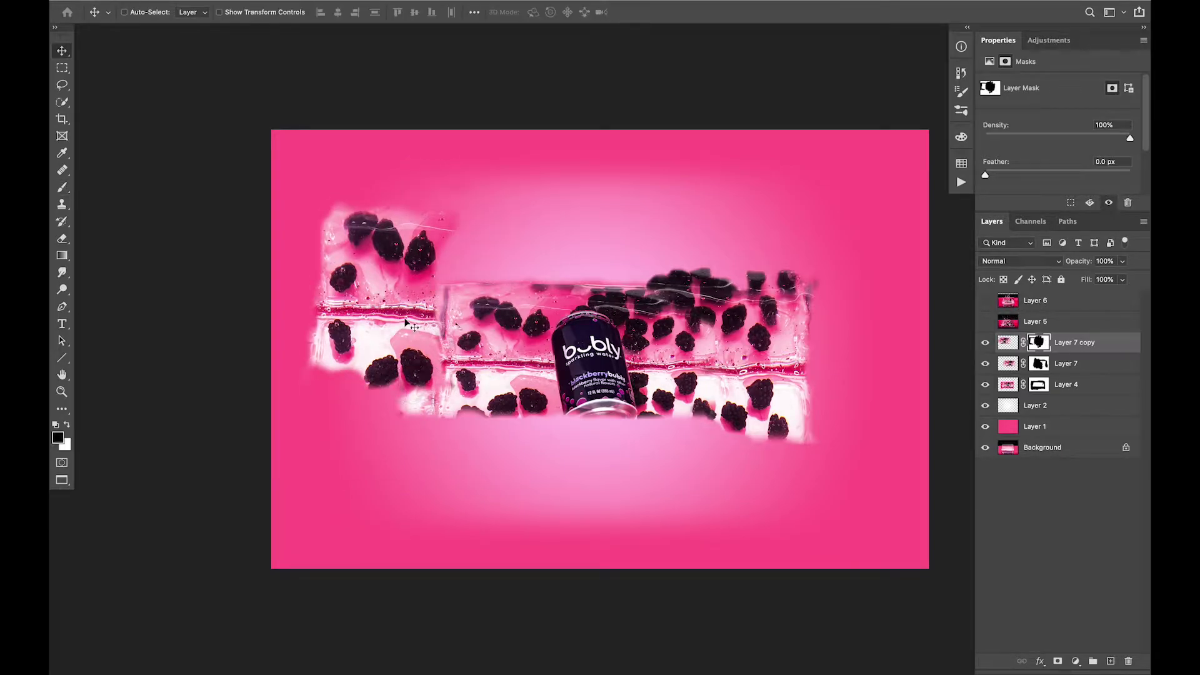
Rotate the berry block about -90°, move it below Layer 4, and duplicate it
key(ctrl+t)
mouse_move(756, 400)
mouse_down()
mouse_move(551, 143)
mouse_move(514, 129)
mouse_up()
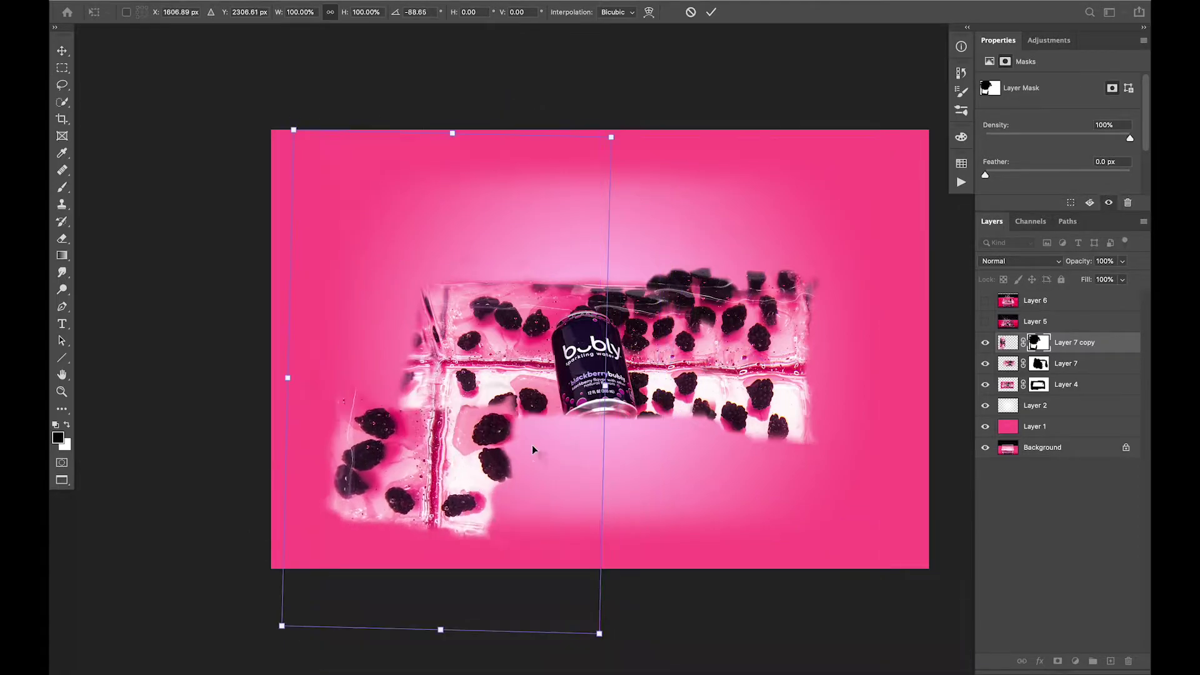
key(Return)
key(ctrl+[)
key(ctrl+[)
key(b)
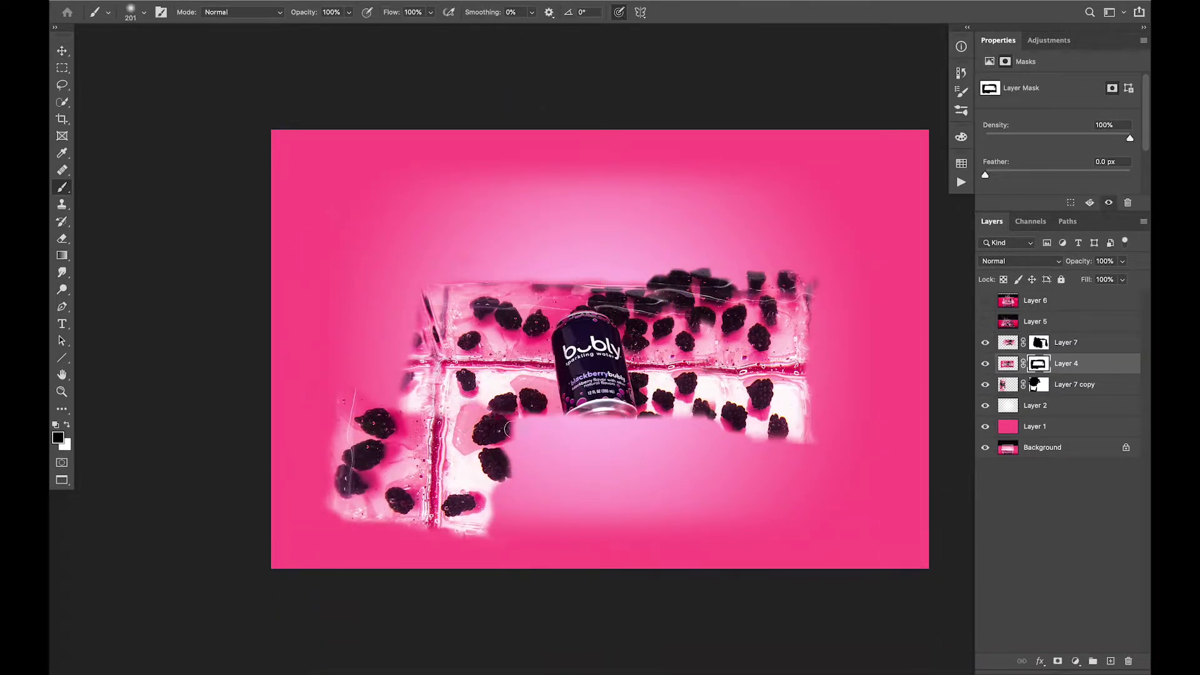
key(alt+[)
key(ctrl+j)
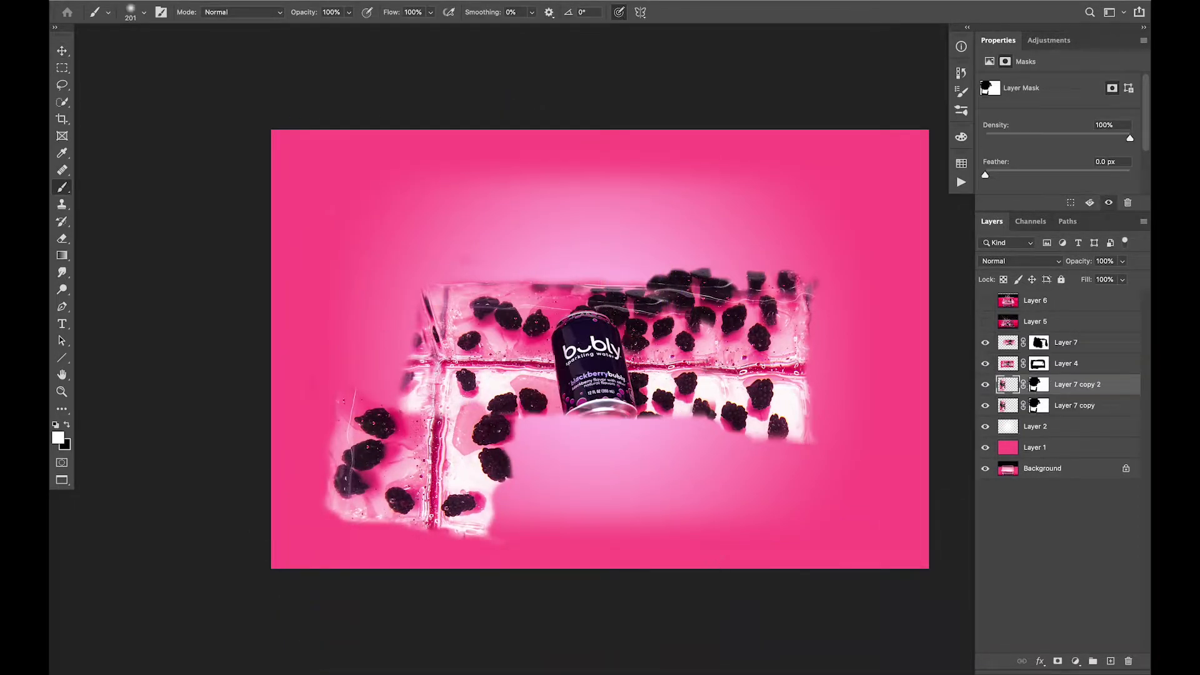
Mask the can area out of a Layer 4 copy and group the berry layers for renaming
click(1008, 363)
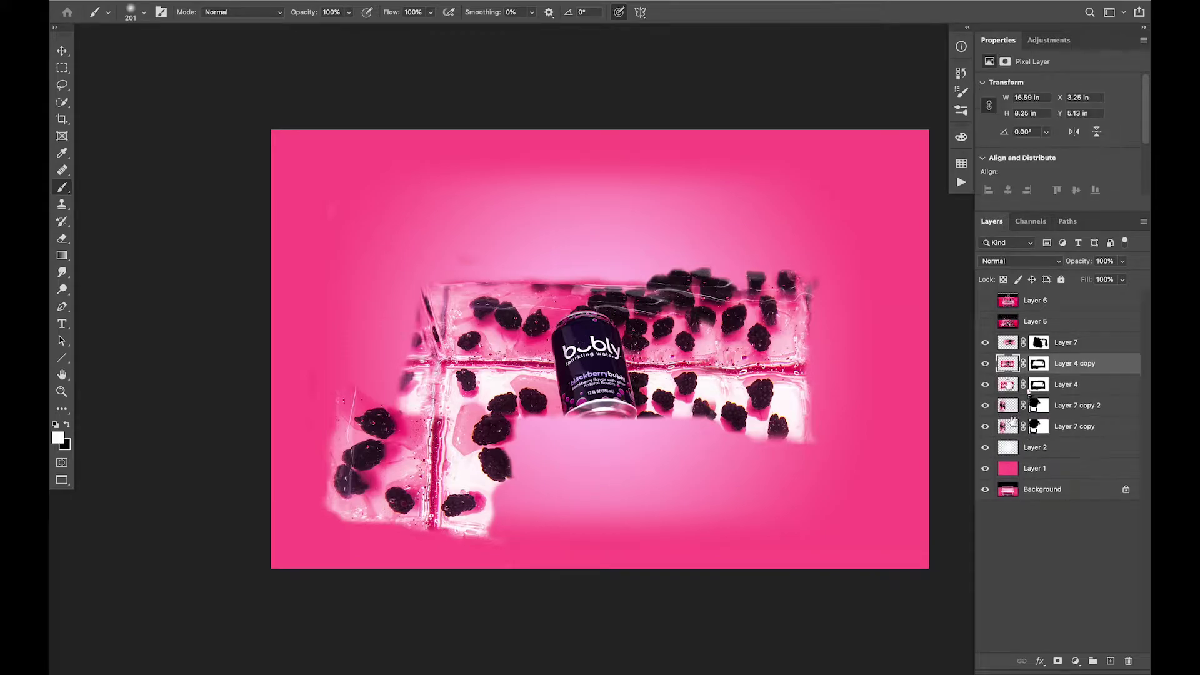
key(ctrl+j)
drag(572, 425, 625, 375)
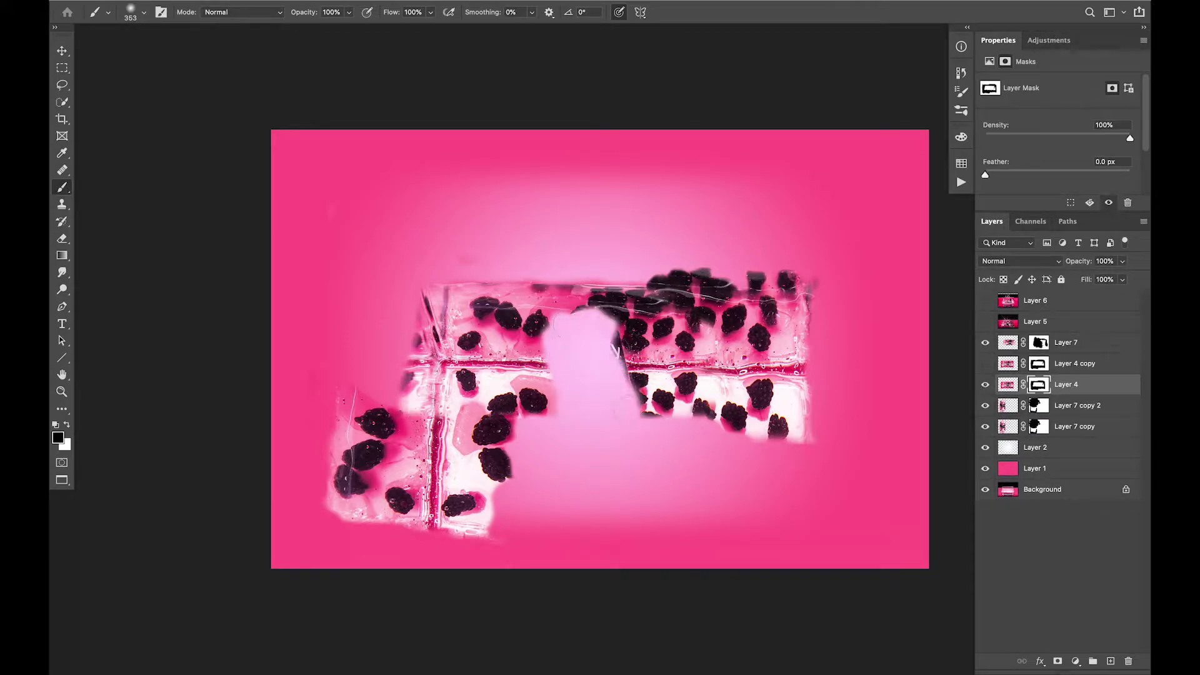
click(1065, 342)
shift+click(1074, 427)
key(ctrl+g)
double_click(1032, 340)
Name the group 'Berries background' and move the backdrop up and left
text(ground)
key(Return)
key(v)
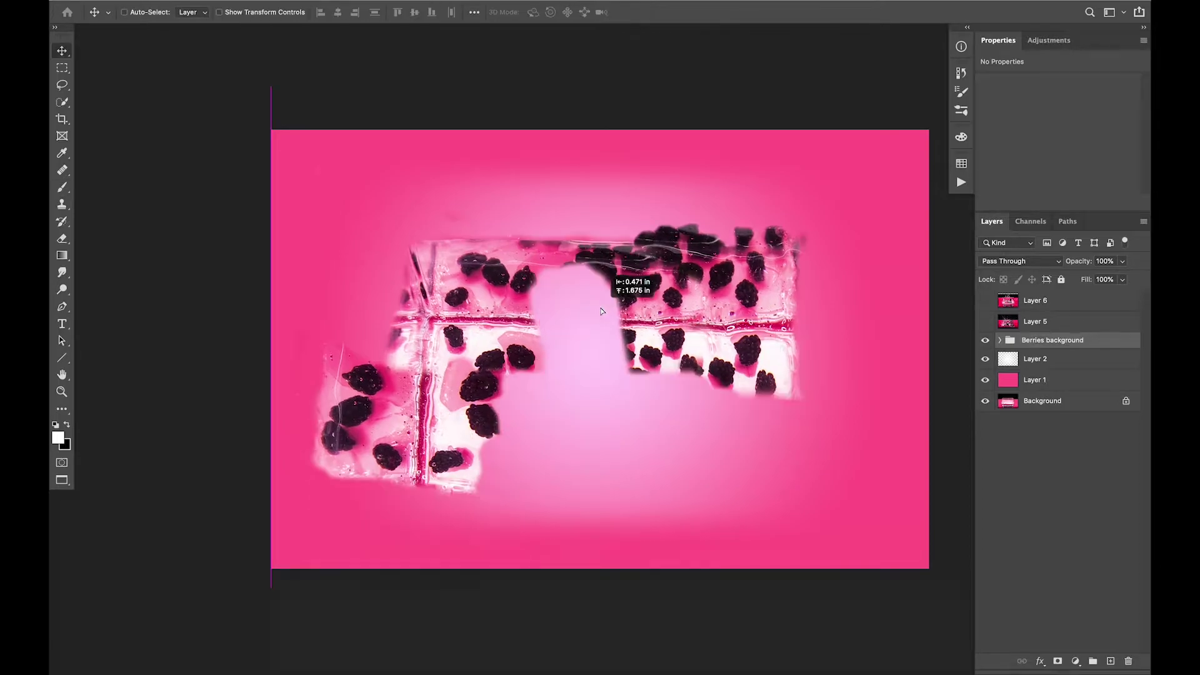
drag(651, 355, 637, 312)
Stamp the visible berries into Layer 8 and rotate it about 176°
alt+click(985, 340)
key(ctrl+shift+alt+e)
alt+click(985, 361)
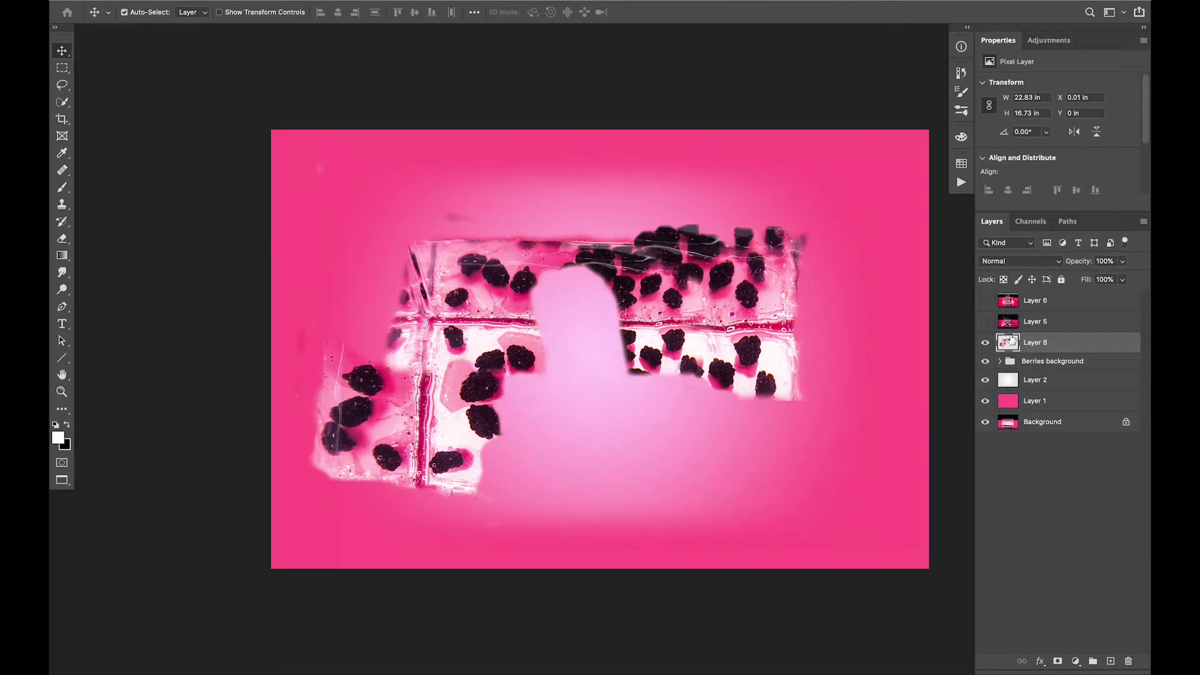
key(ctrl+t)
drag(537, 625, 774, 191)
drag(804, 383, 786, 374)
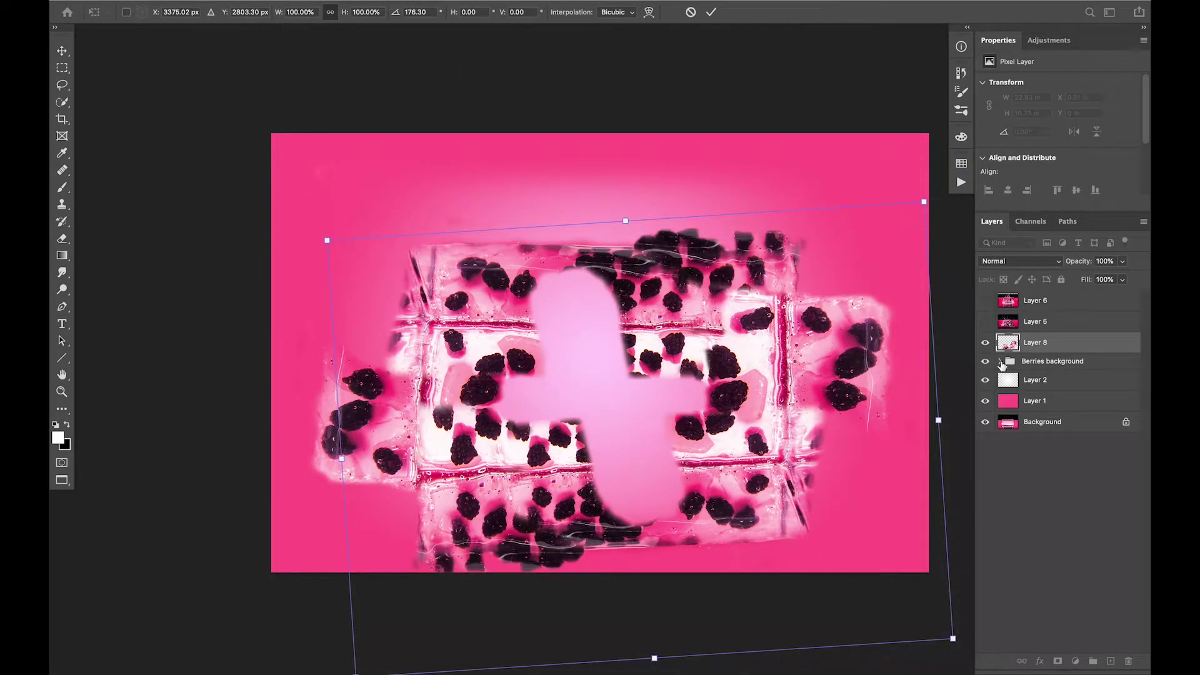
key(ctrl+z)
key(ctrl+z)
key(ctrl+z)
key(ctrl+z)
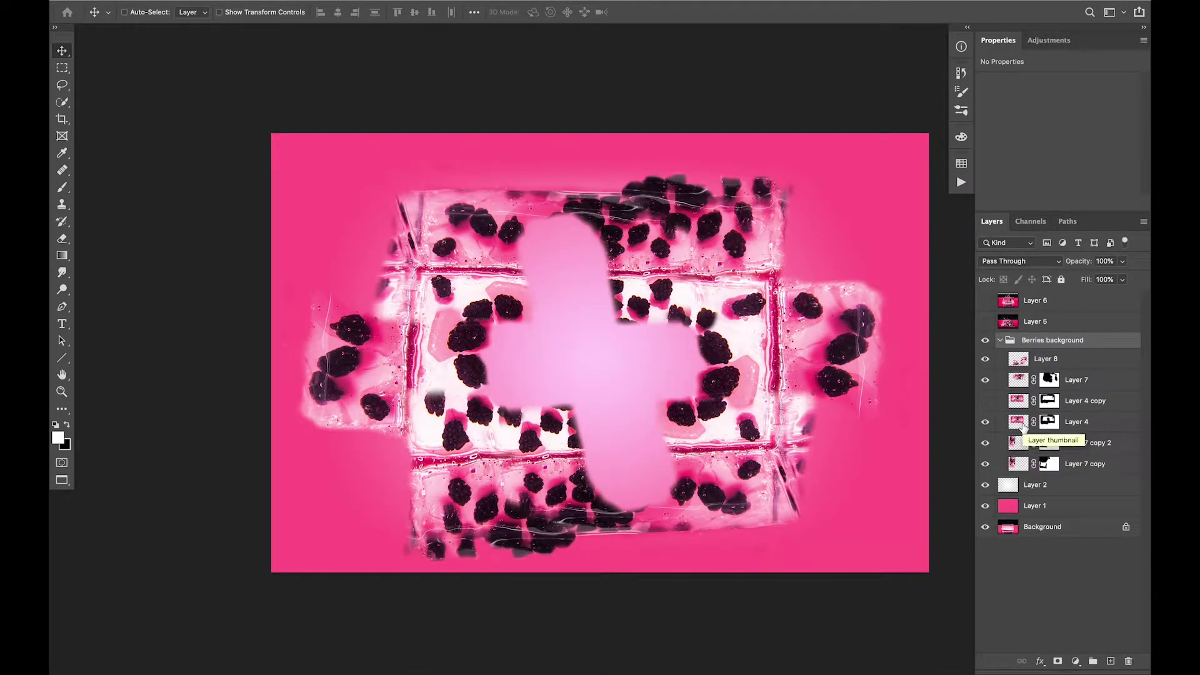
Duplicate Layer 4 as a flipped copy, move it down-right, and mask its bottom-right berries
click(1019, 423)
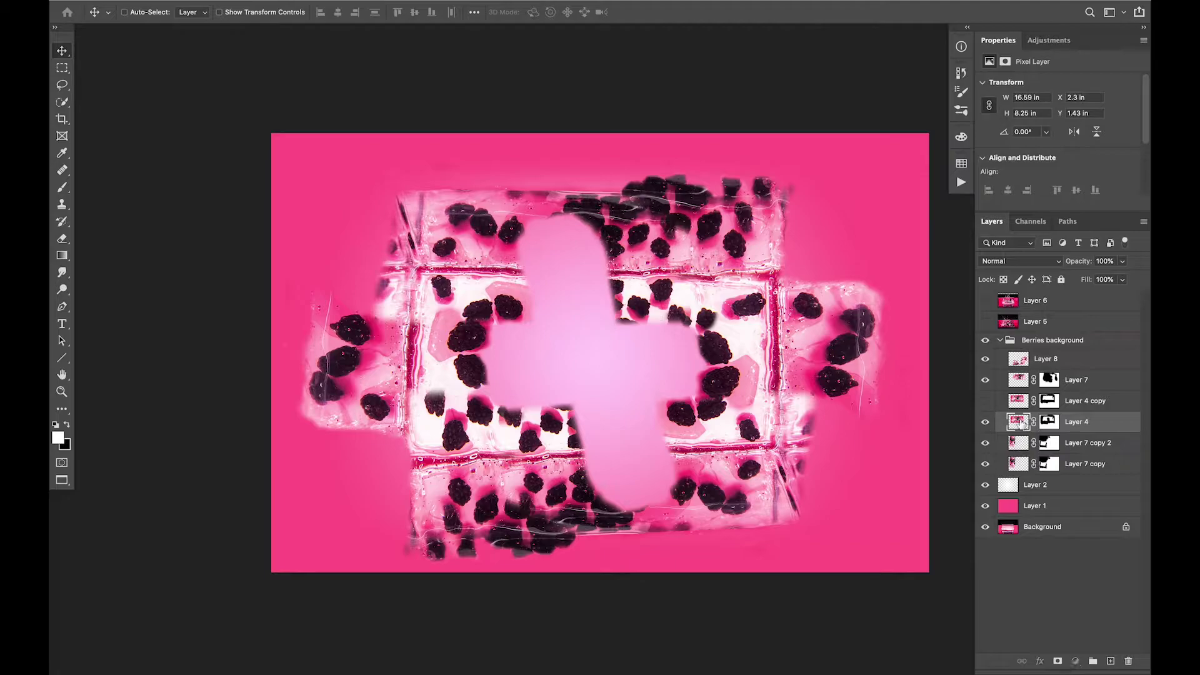
key(ctrl+j)
click(437, 462)
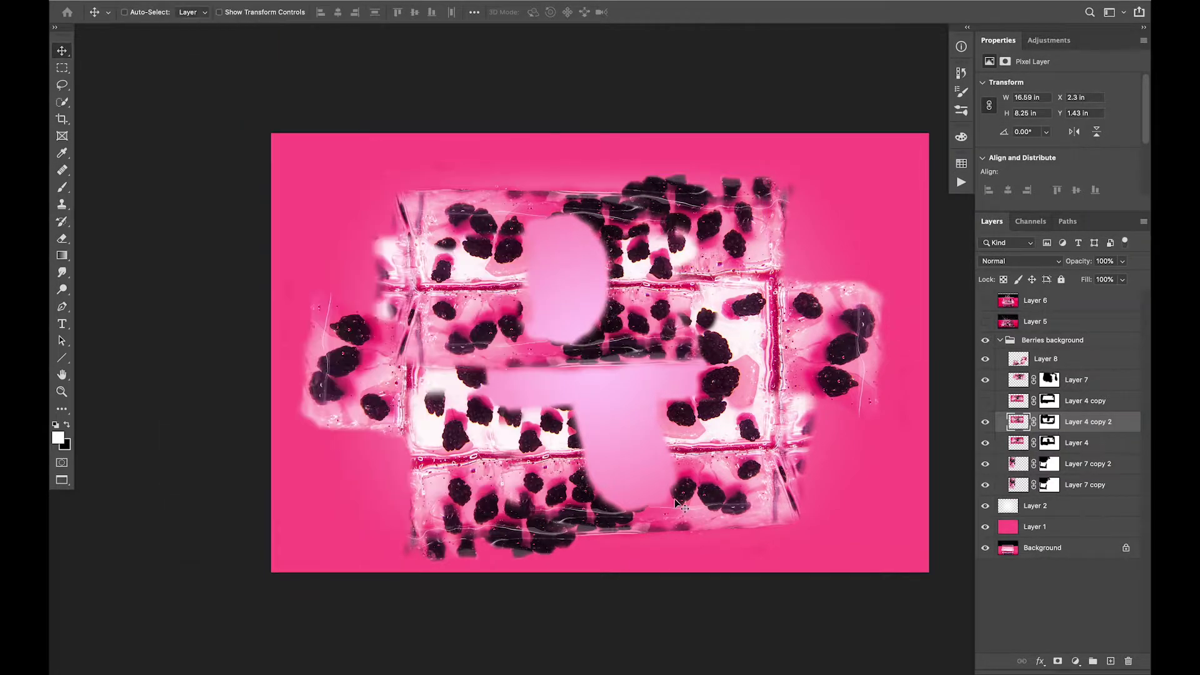
drag(681, 506, 794, 465)
key(b)
key(x)
drag(900, 413, 897, 500)
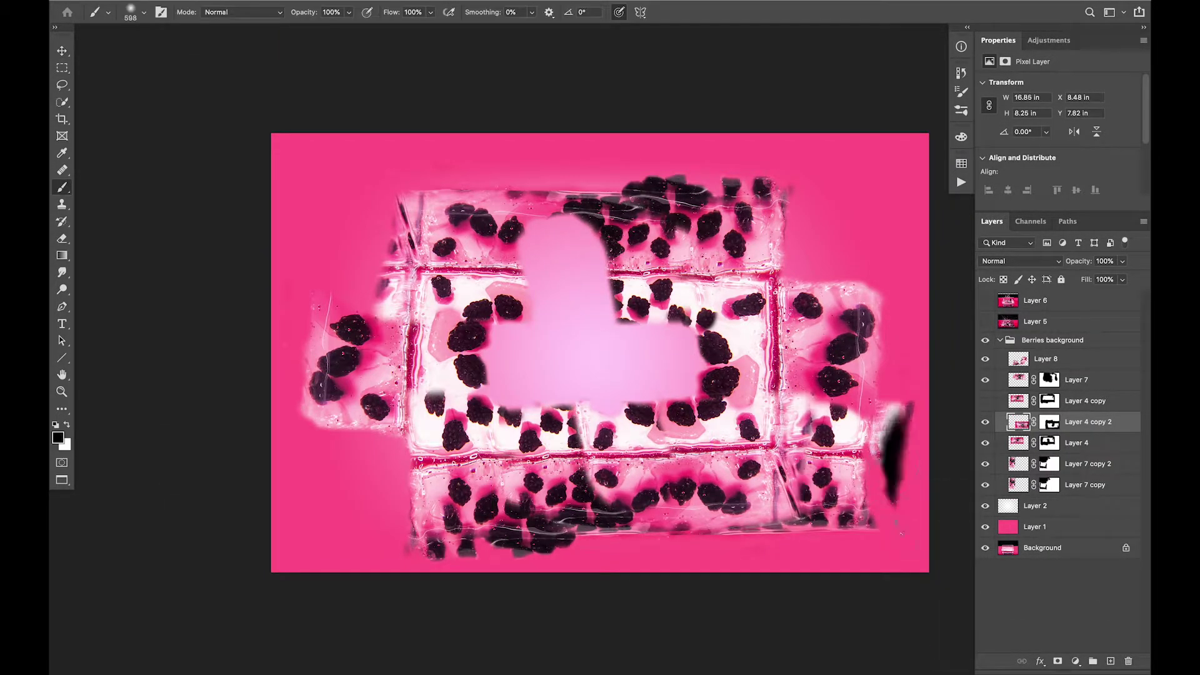
click(1050, 422)
drag(832, 413, 593, 500)
Toggle layer visibility to compare, collapse the Berries background group, and select Layer 9
click(985, 422)
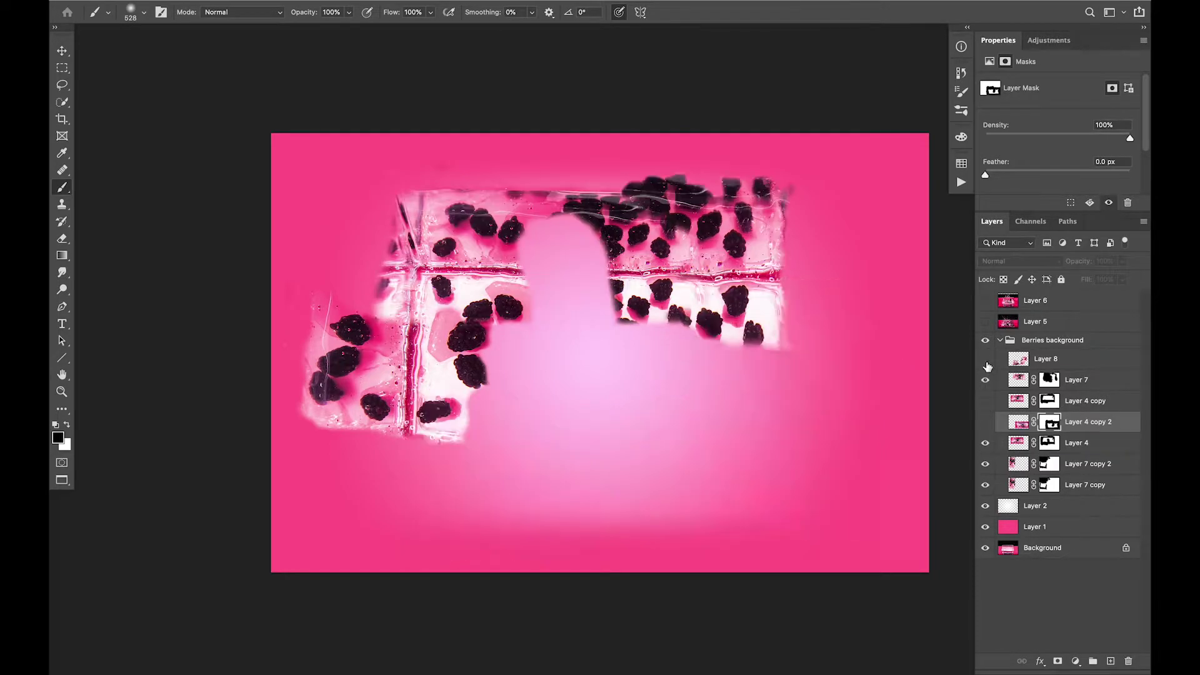
click(985, 359)
click(985, 422)
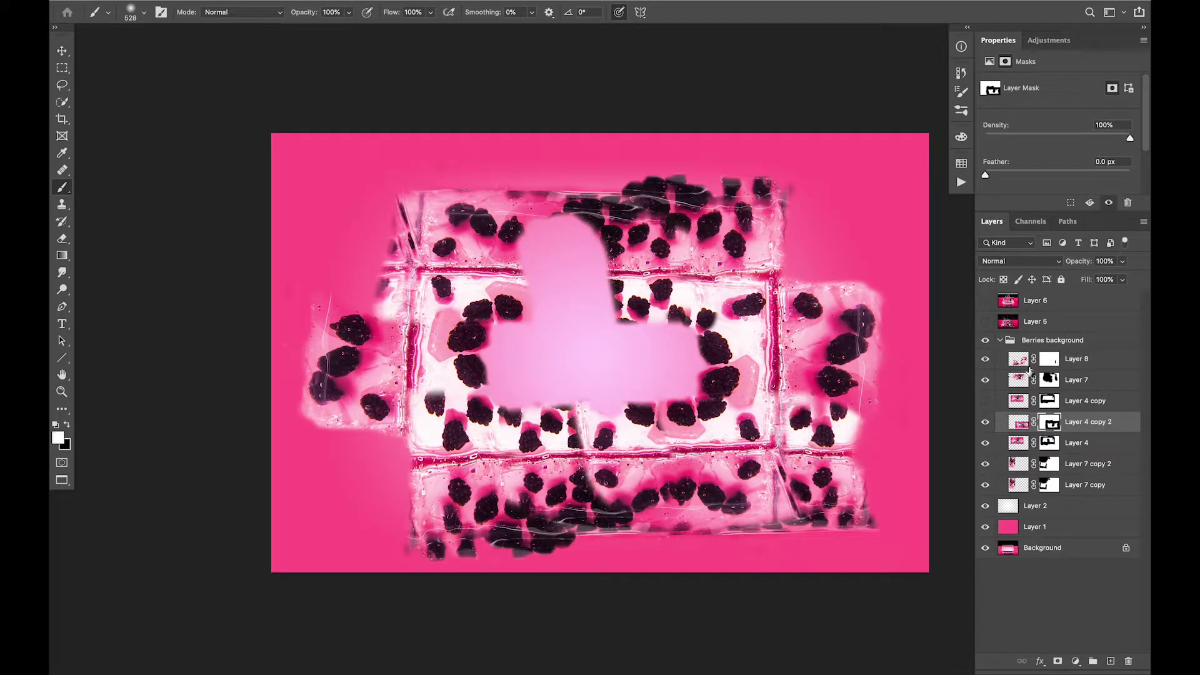
click(1049, 359)
click(1000, 340)
key(x)
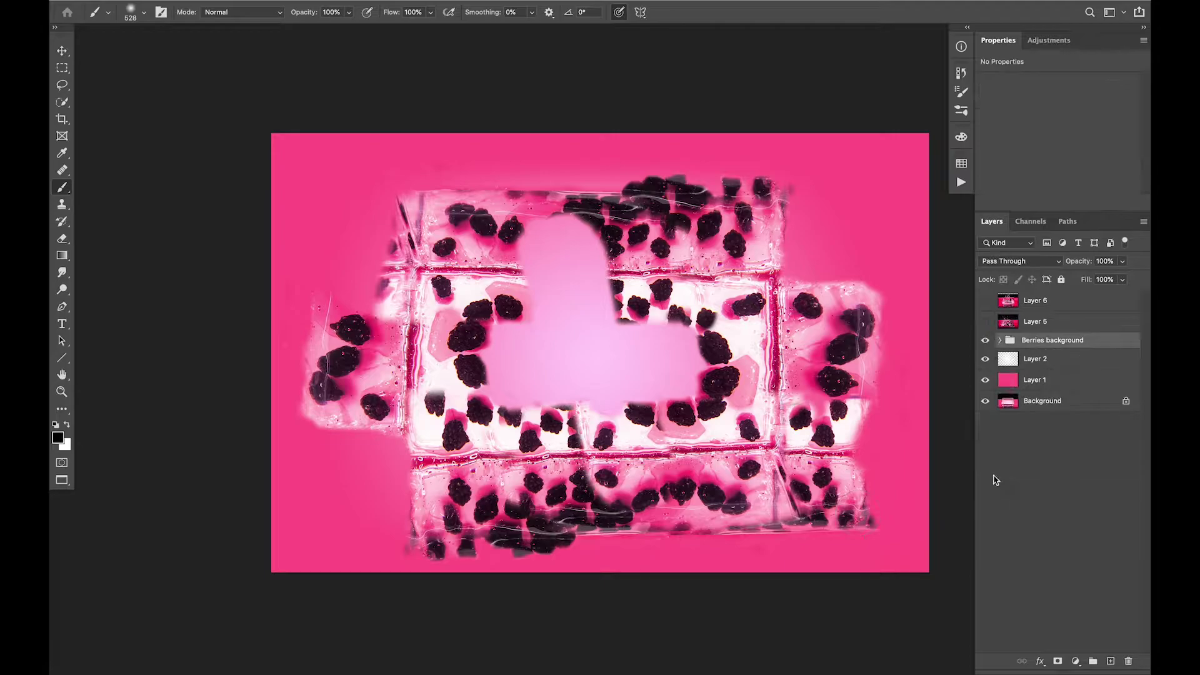
click(1000, 340)
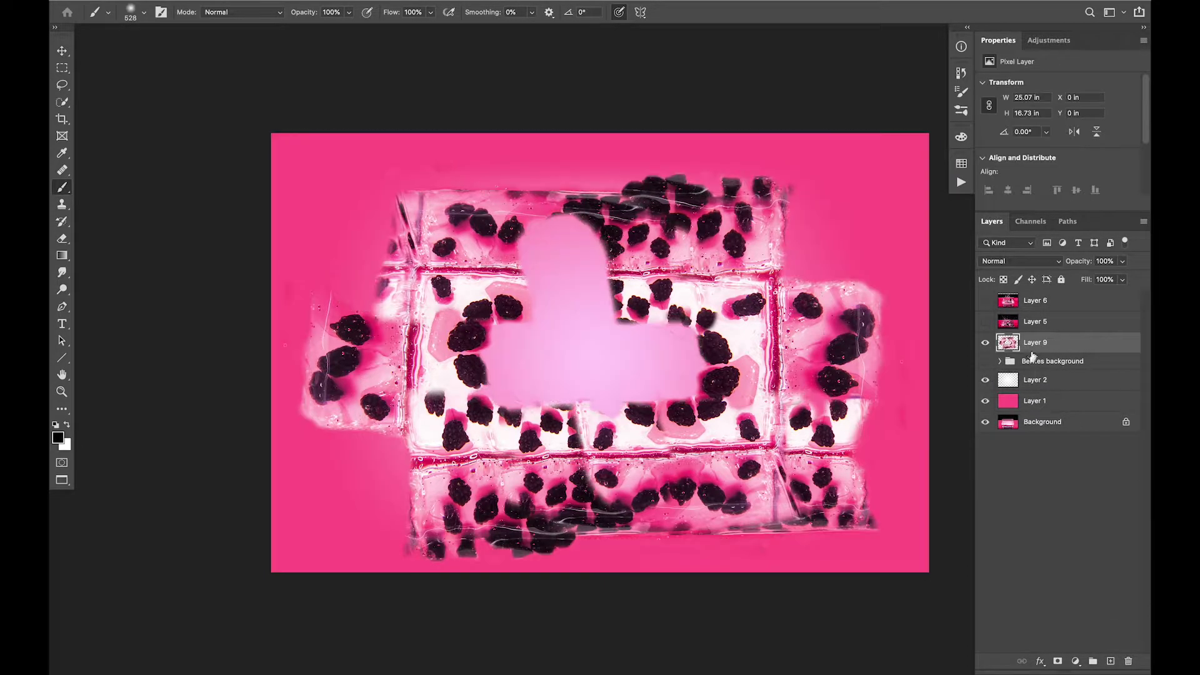
Mask Layer 9 using a Color Range selection of the dark berries
double_click(1009, 351)
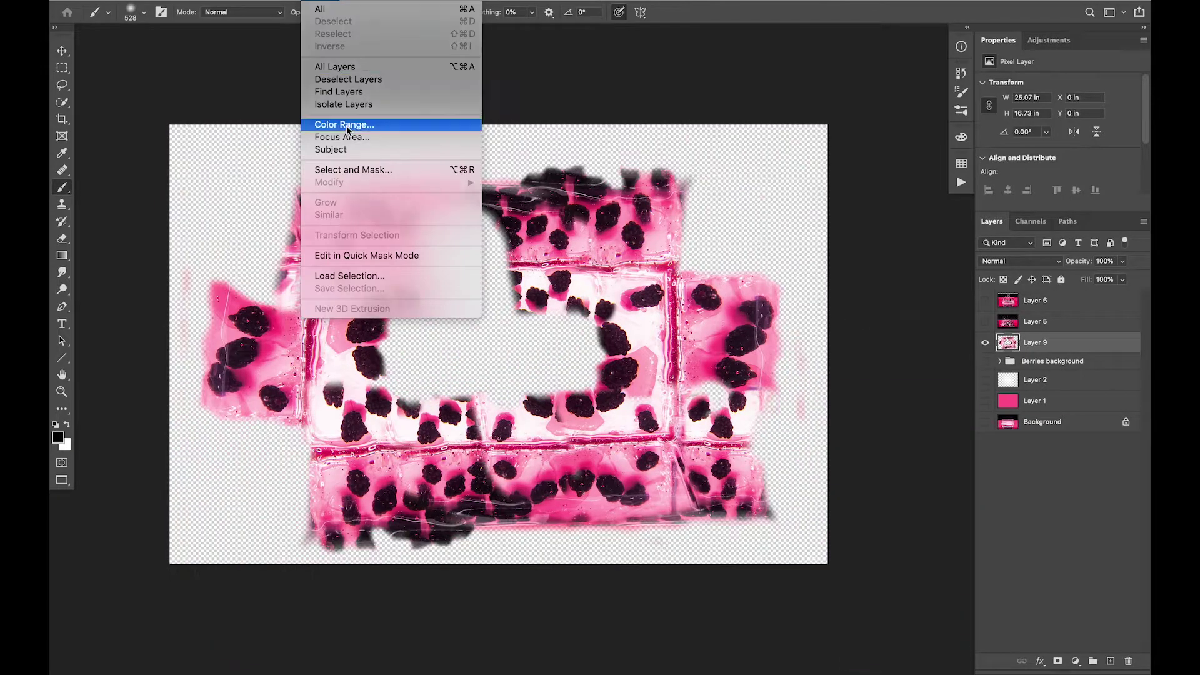
click(343, 120)
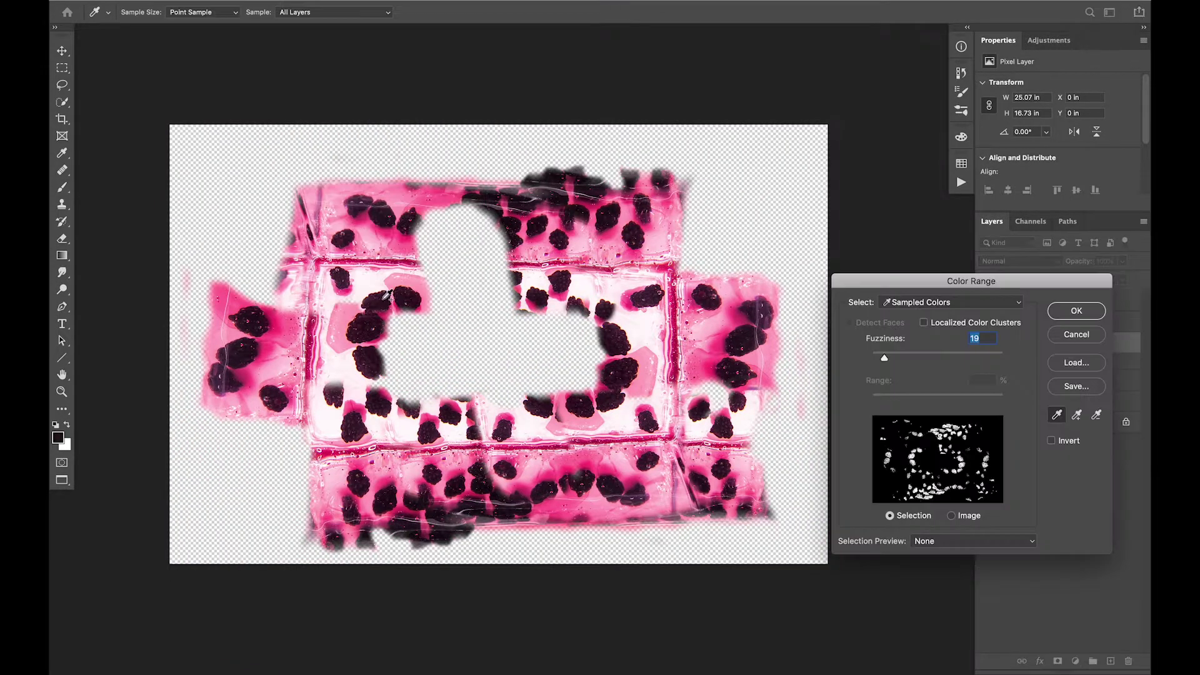
click(229, 354)
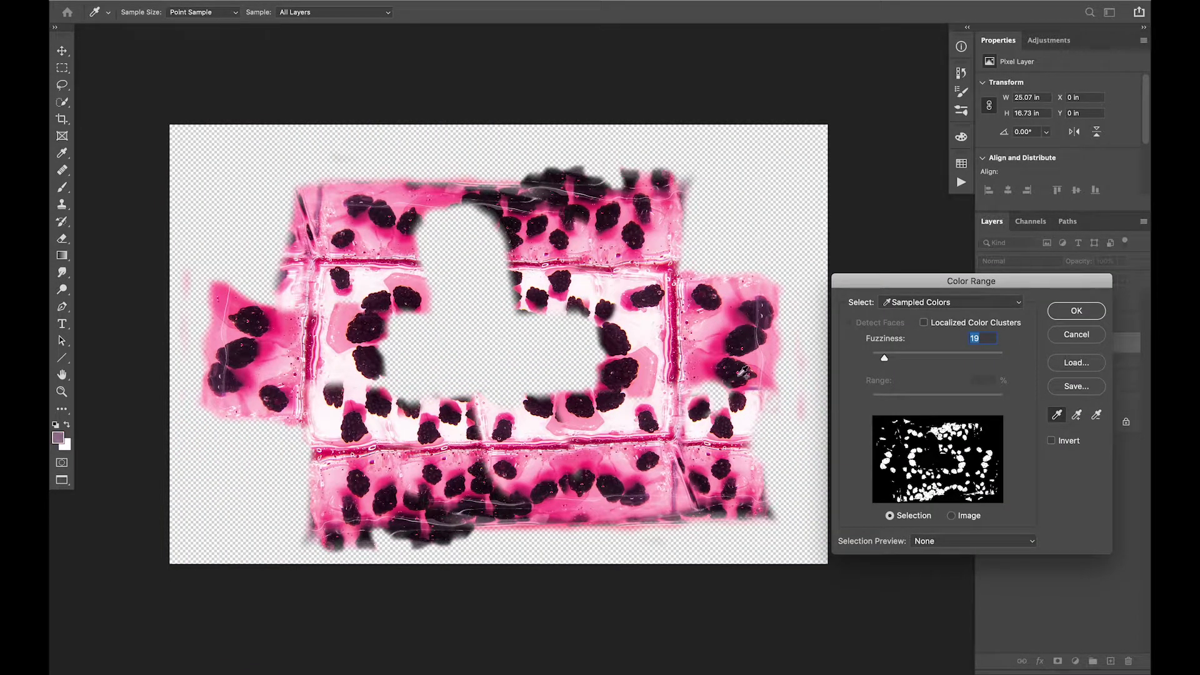
click(1076, 311)
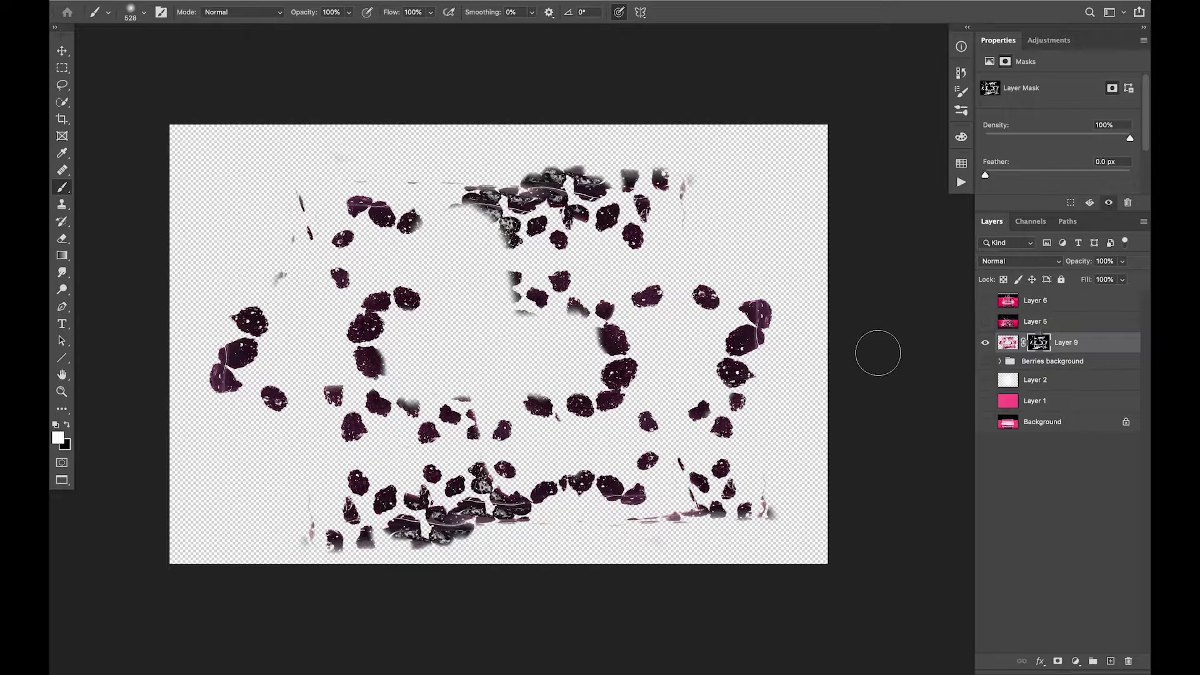
Shrink the brush and show the pink gradient background layers
click(144, 12)
key(Return)
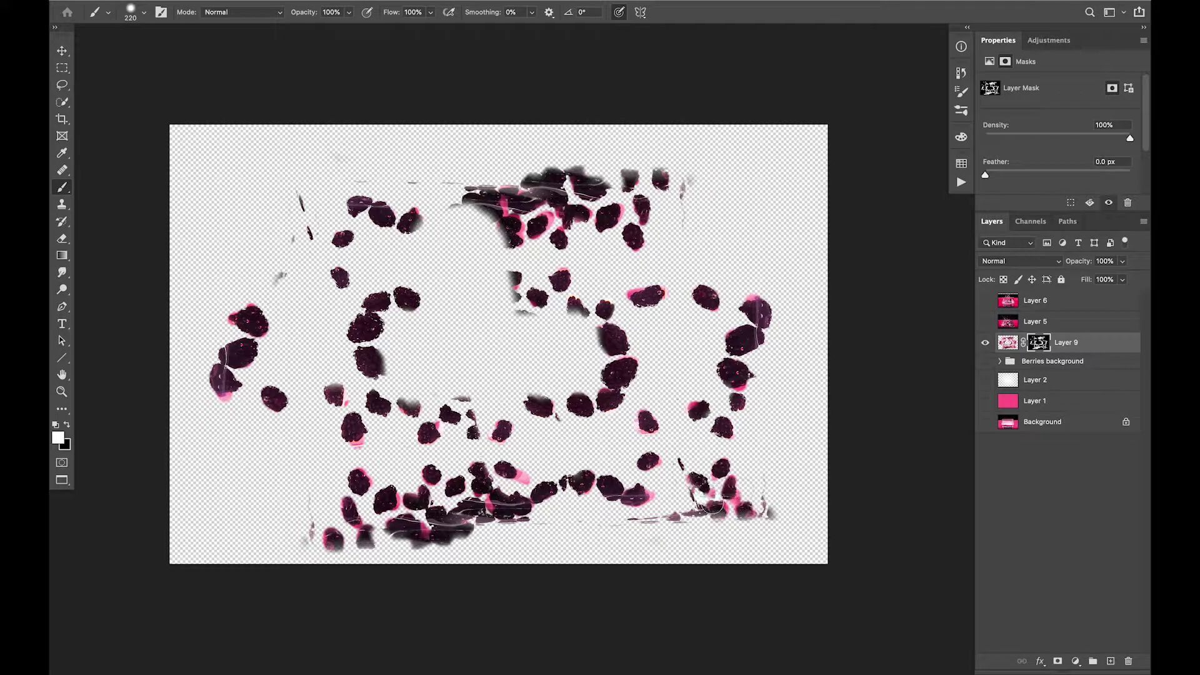
drag(985, 380, 985, 401)
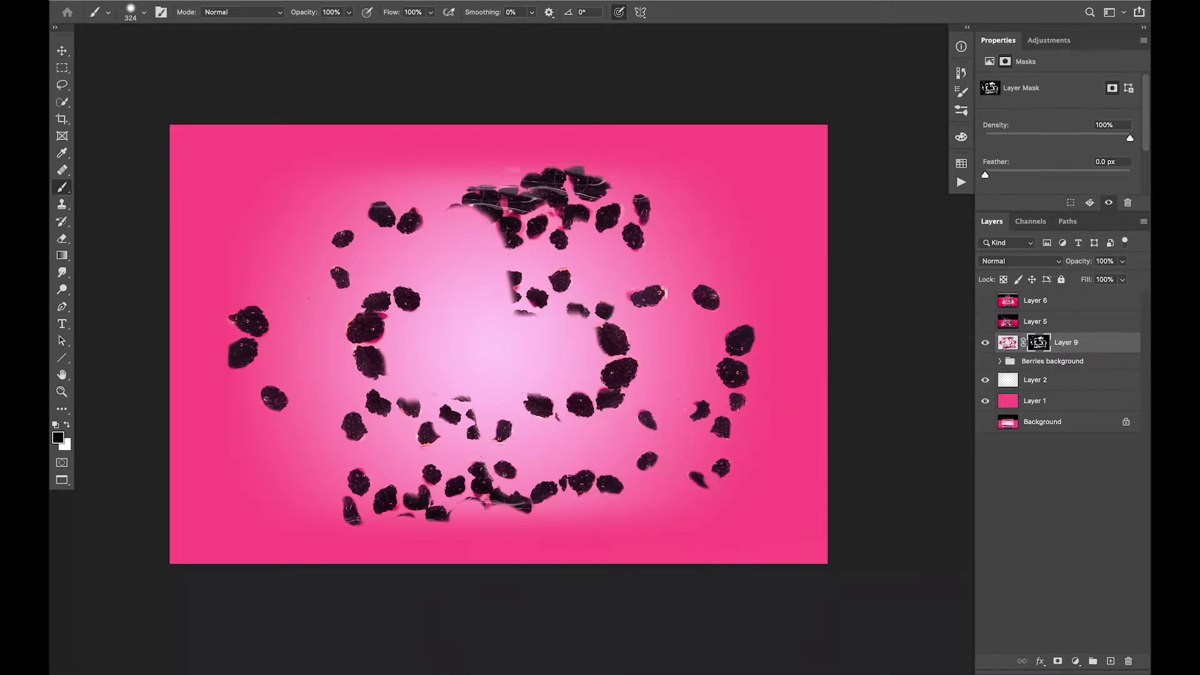
Mask away leftover glass bits around the berries
drag(494, 201, 551, 169)
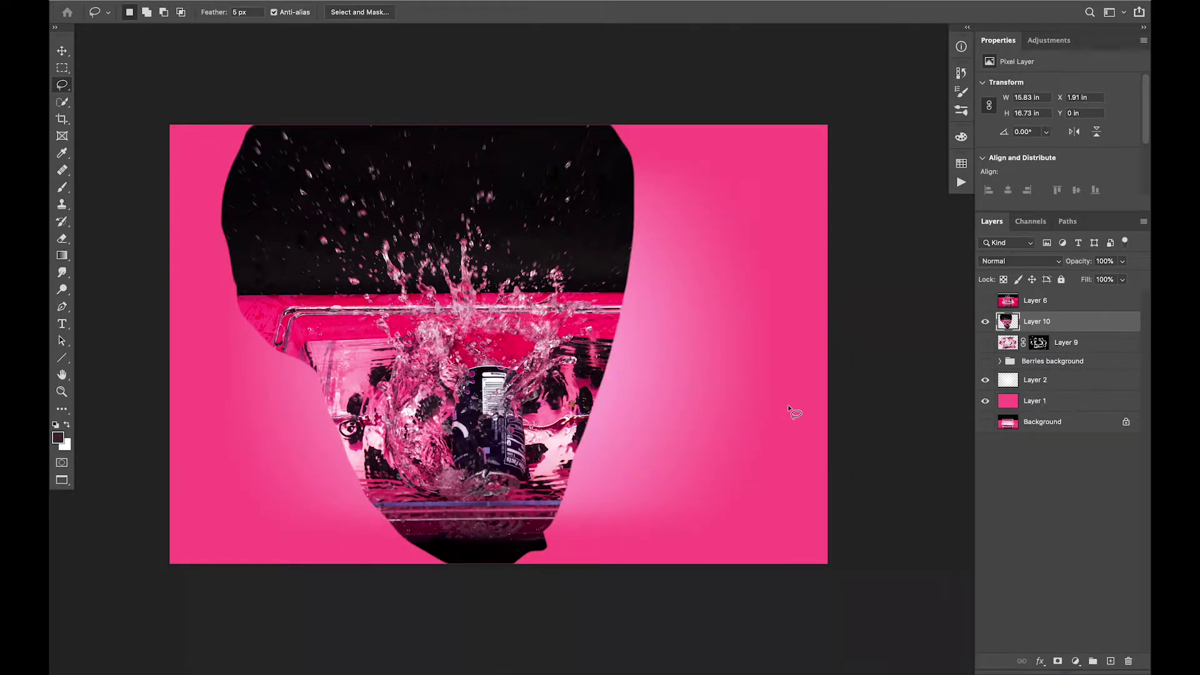
Blend away the splash's dark background with Blend If and add a layer mask
double_click(989, 330)
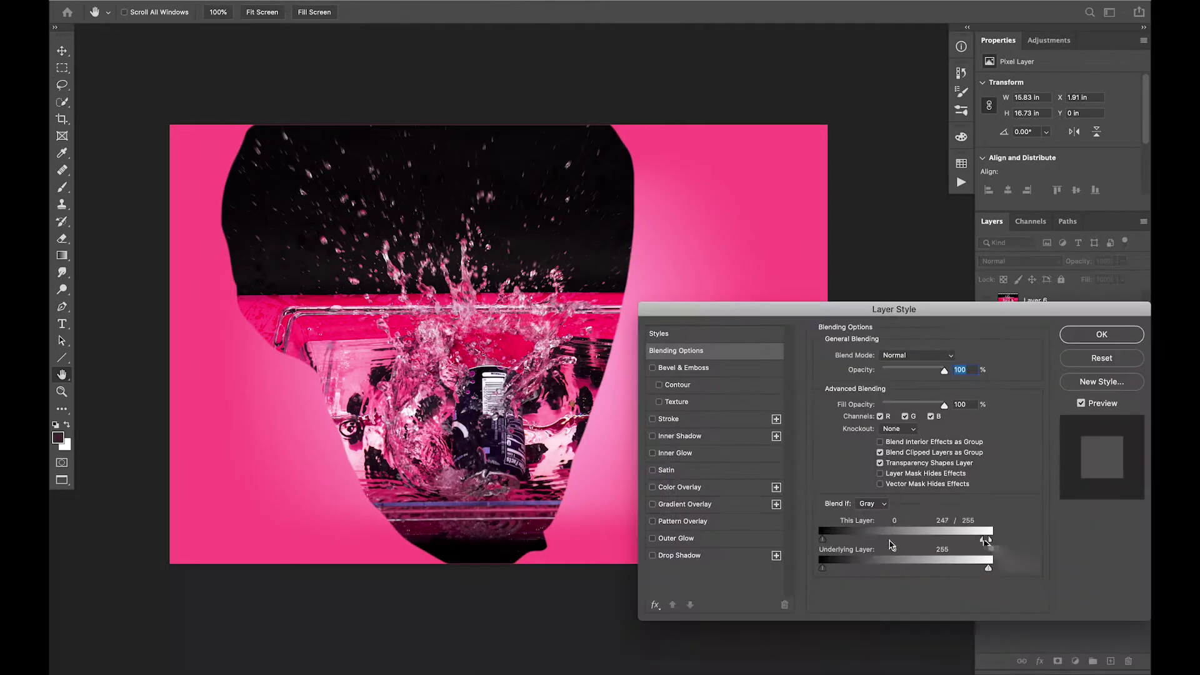
drag(890, 540, 931, 539)
key(Return)
key(b)
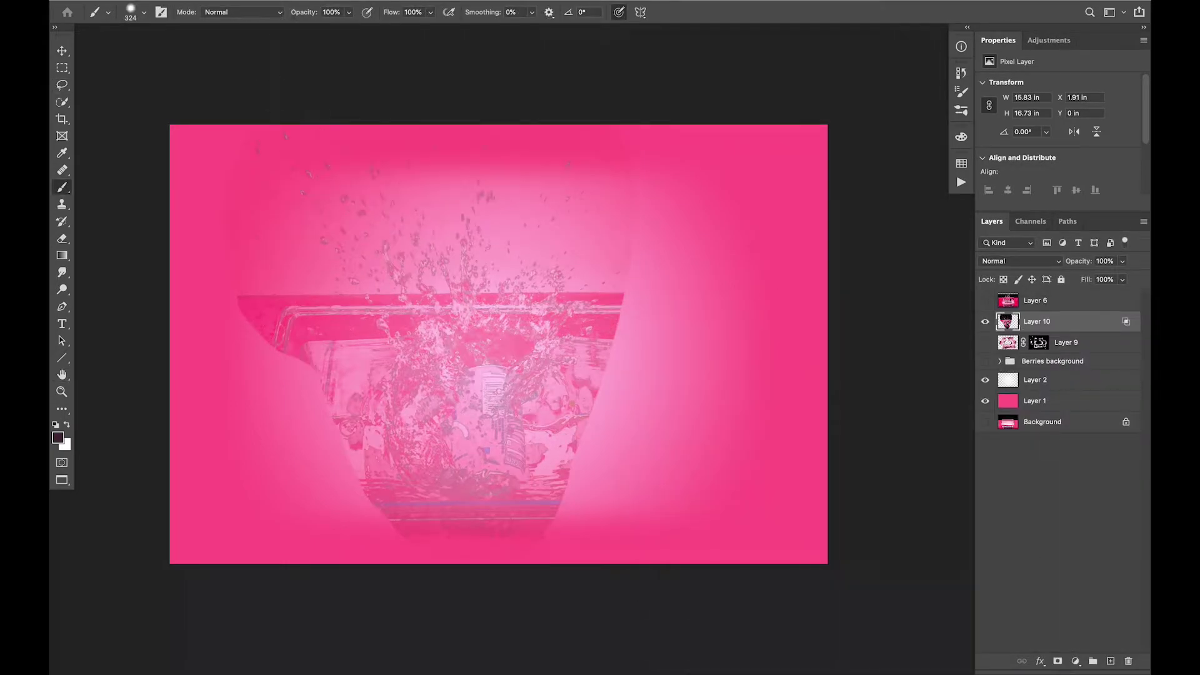
key(d)
click(1057, 661)
Paint out the glass edges, nudge the splash, and set a soft brush of about 448 px
mouse_move(562, 487)
mouse_down()
mouse_move(251, 348)
mouse_move(594, 325)
mouse_up()
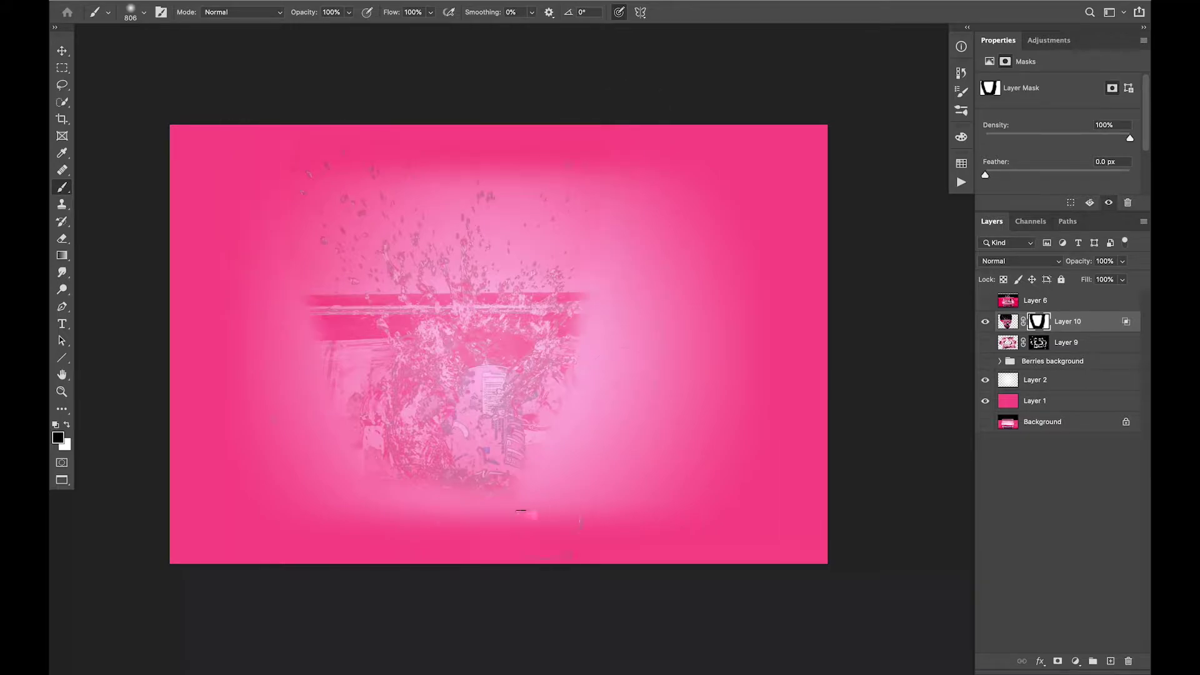
key(v)
drag(515, 551, 562, 519)
key(b)
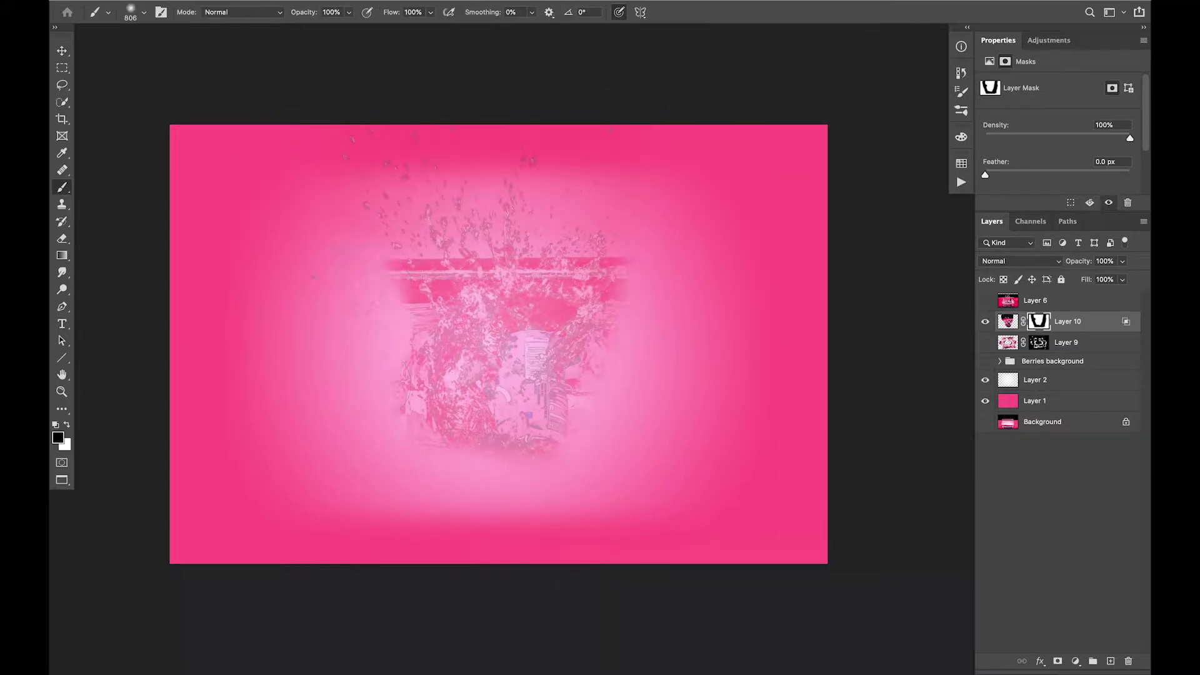
right_click(281, 134)
right_click(275, 149)
click(417, 280)
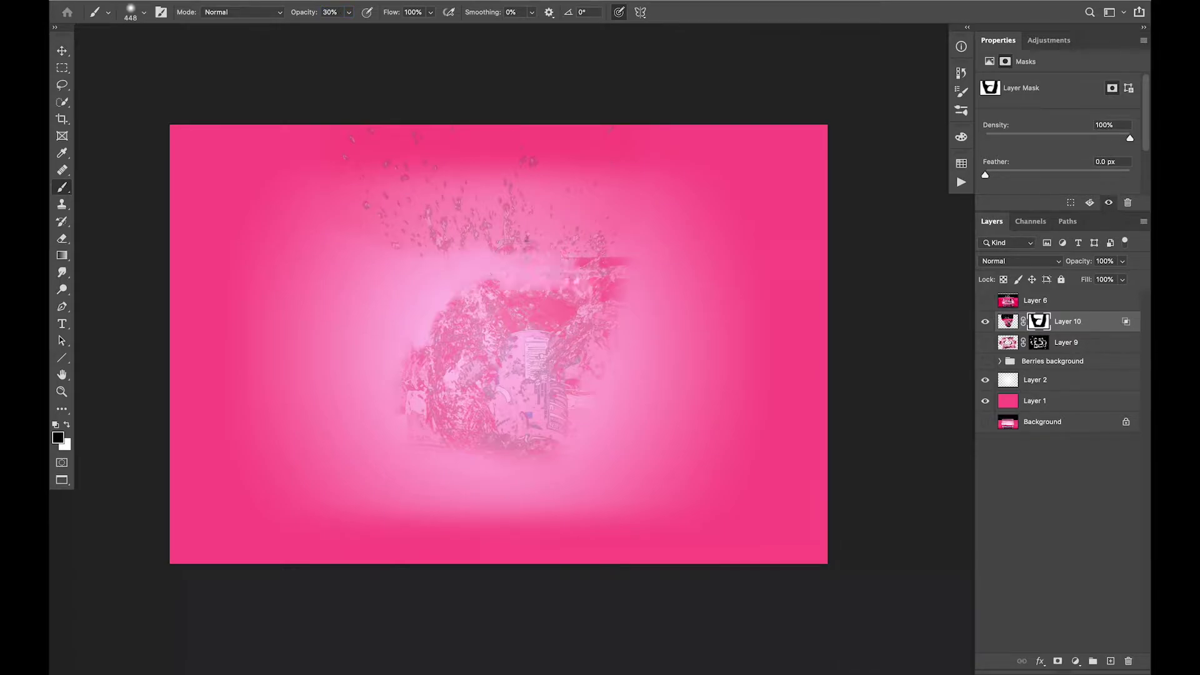
Duplicate the masked splash as Layer 10 copy and paint out its centre
key(ctrl+j)
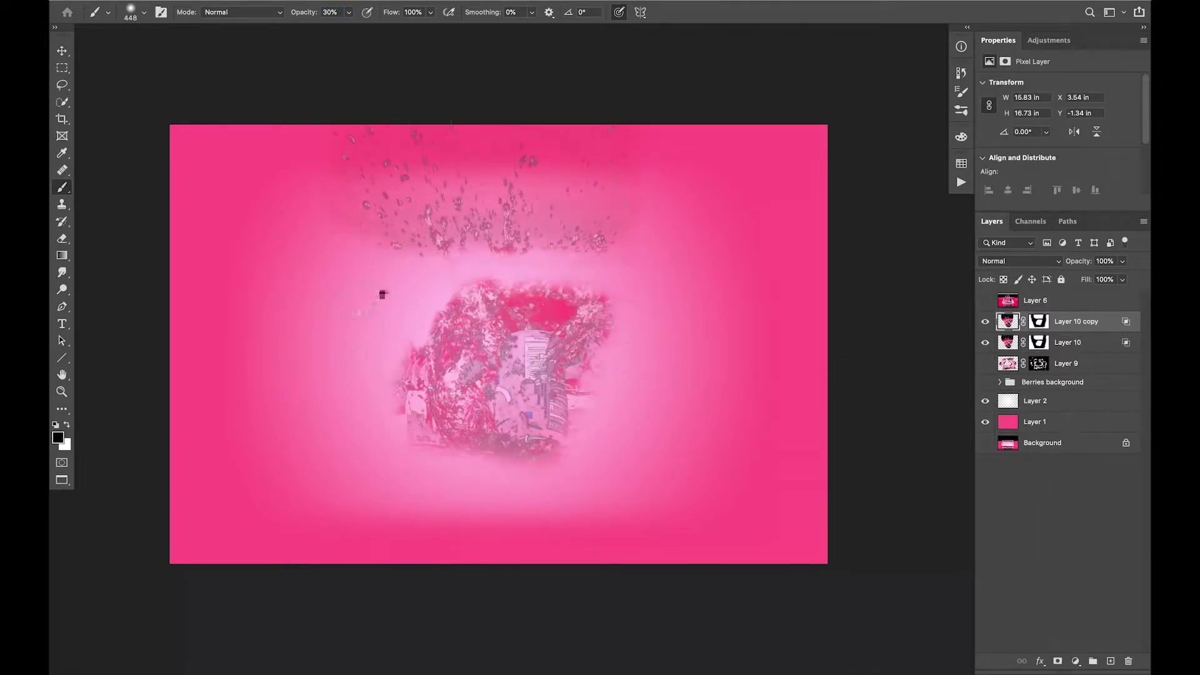
key(ctrl+comma)
key(alt+bracketleft)
key(0)
drag(387, 300, 359, 274)
key(ctrl+comma)
key(alt+bracketright)
key(ctrl+comma)
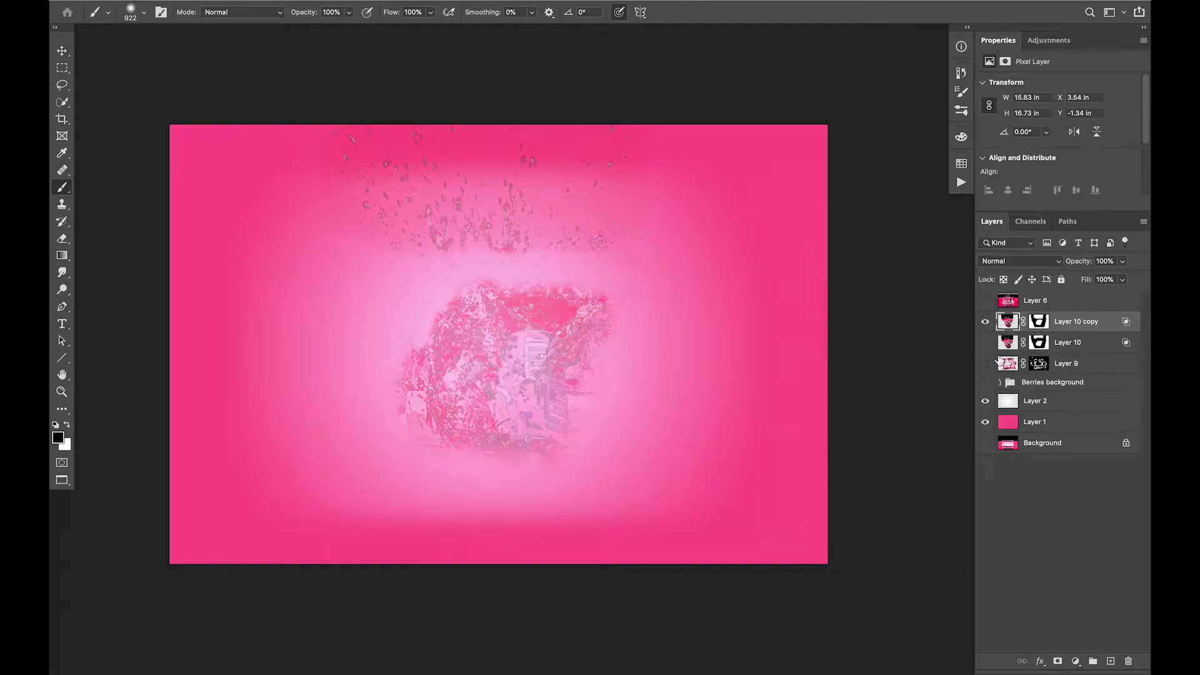
drag(487, 350, 560, 400)
Show Layer 10 again and shift its splash content upward
click(985, 342)
click(1007, 321)
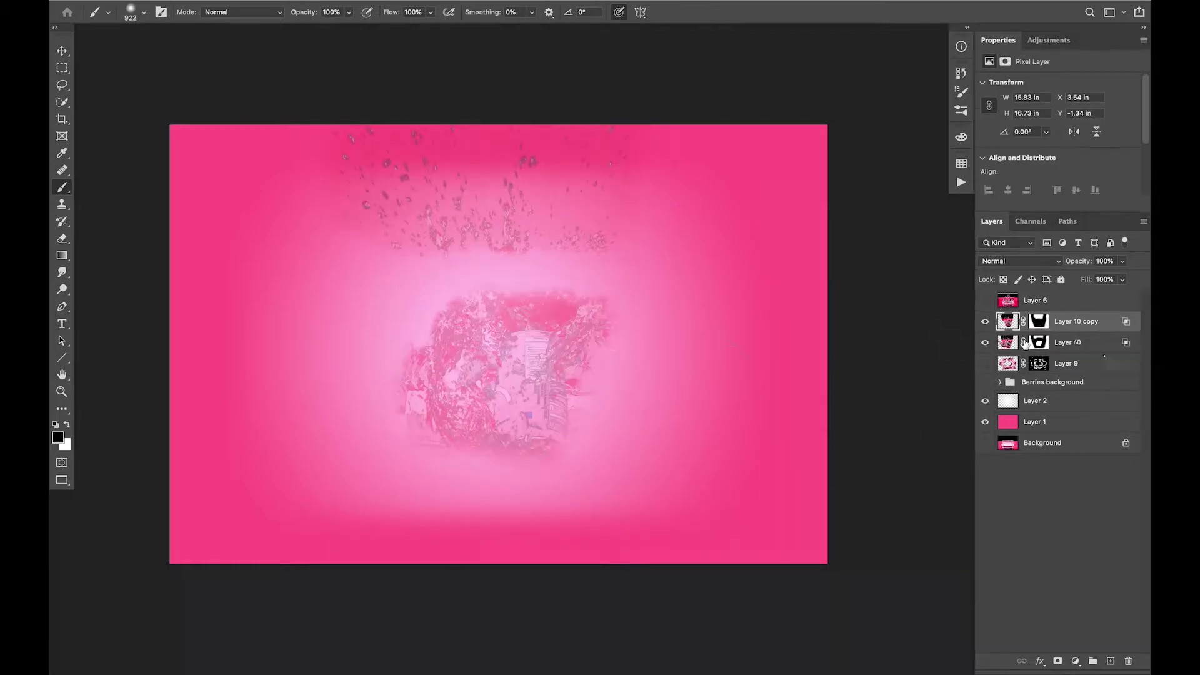
key(v)
drag(562, 268, 562, 239)
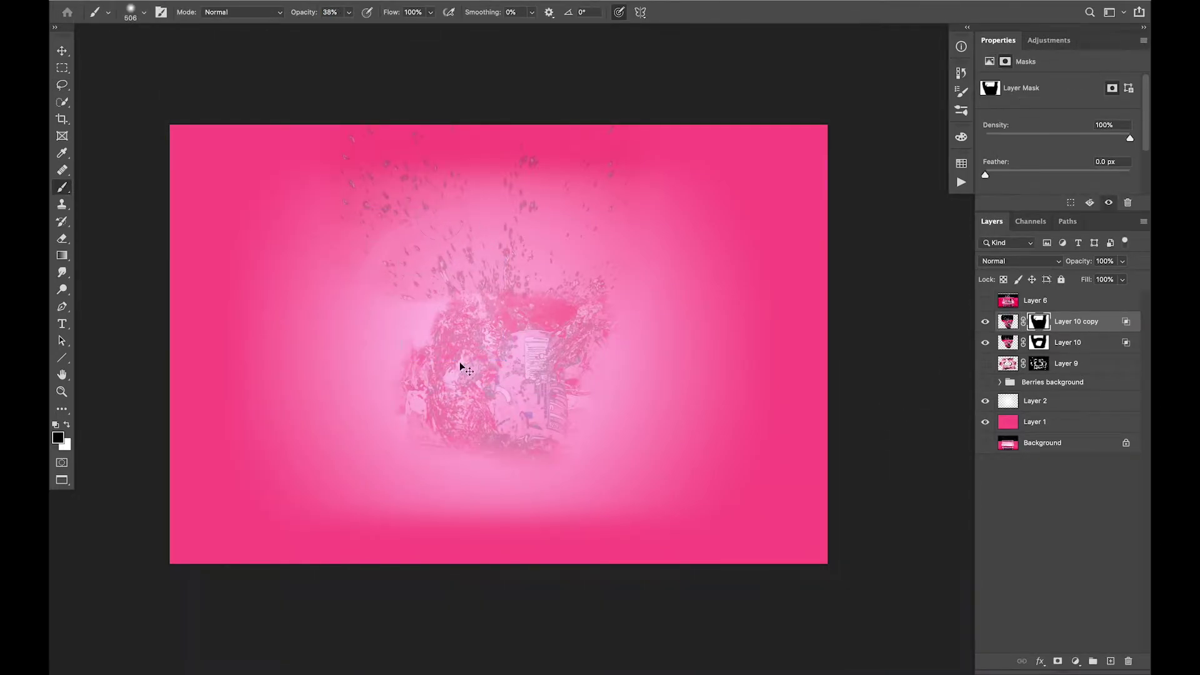
Lasso part of the upper splash on Layer 10 copy
click(1008, 322)
key(l)
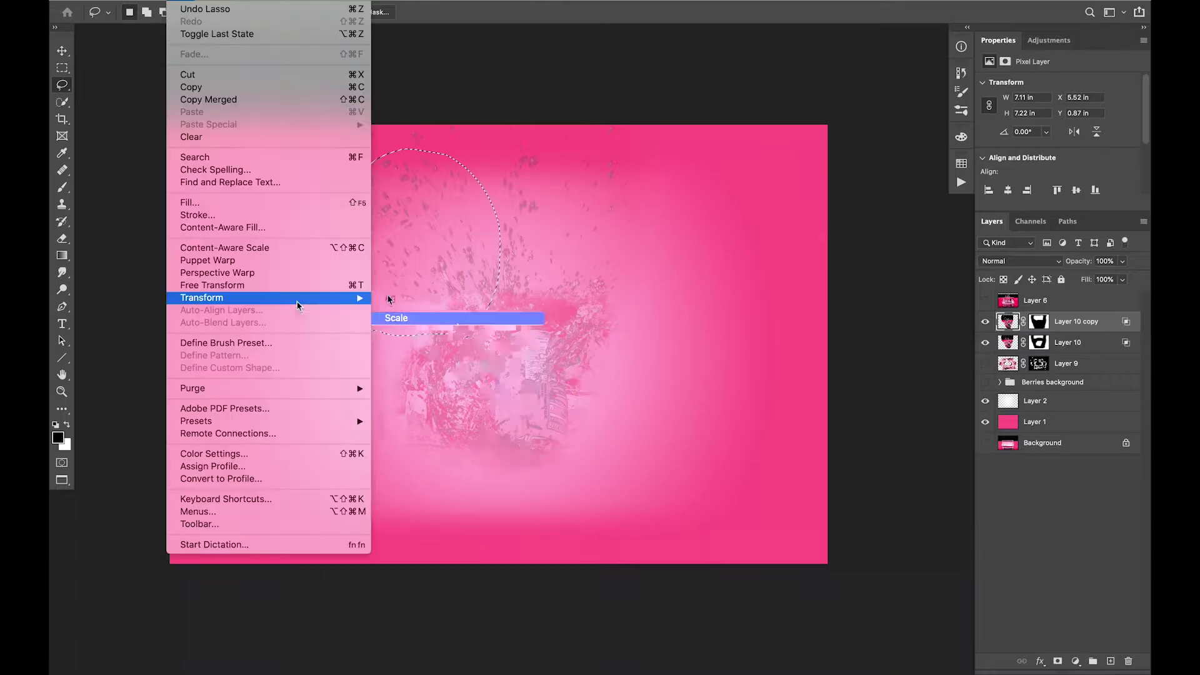
drag(444, 224, 445, 226)
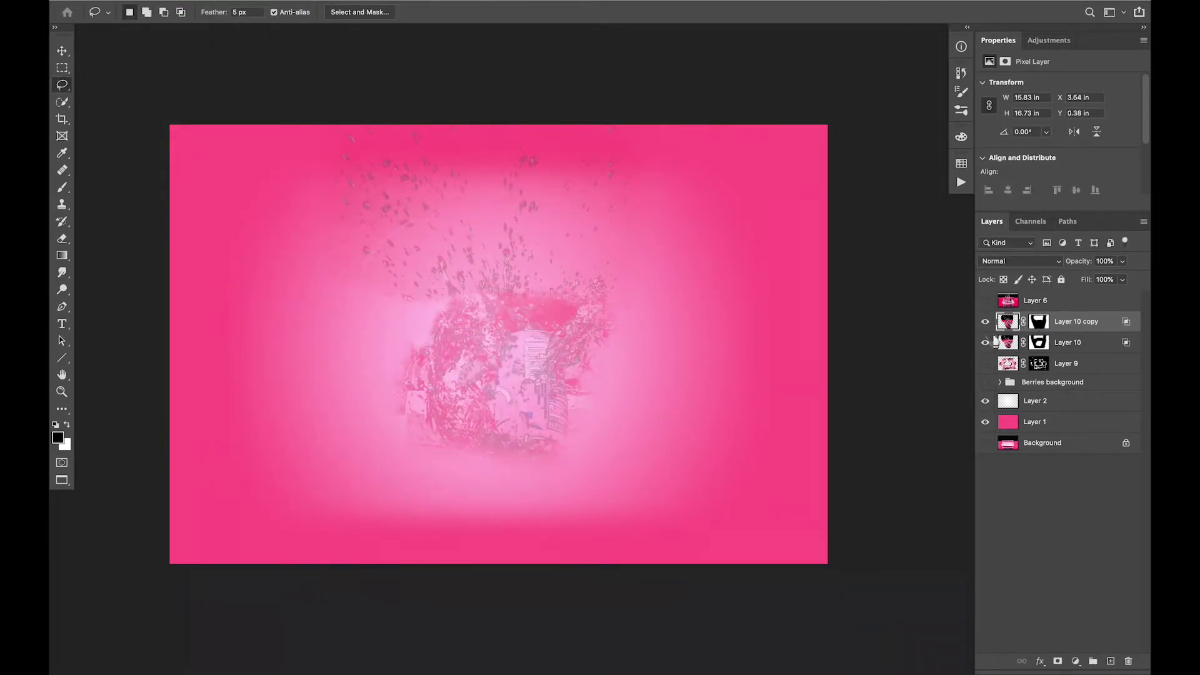
Target the splash layers' masks for brushing, zoom into the droplets, then fit the image on screen
click(1039, 342)
key(b)
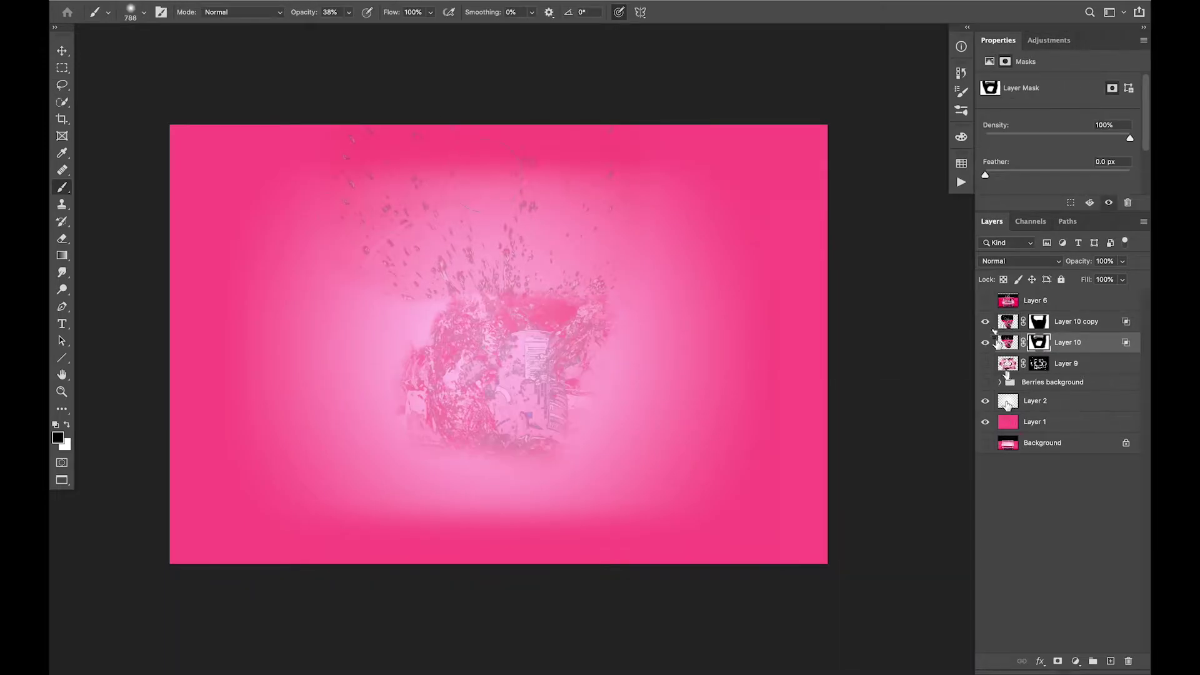
click(1039, 322)
drag(375, 250, 350, 253)
scroll(641, 457, up, 5)
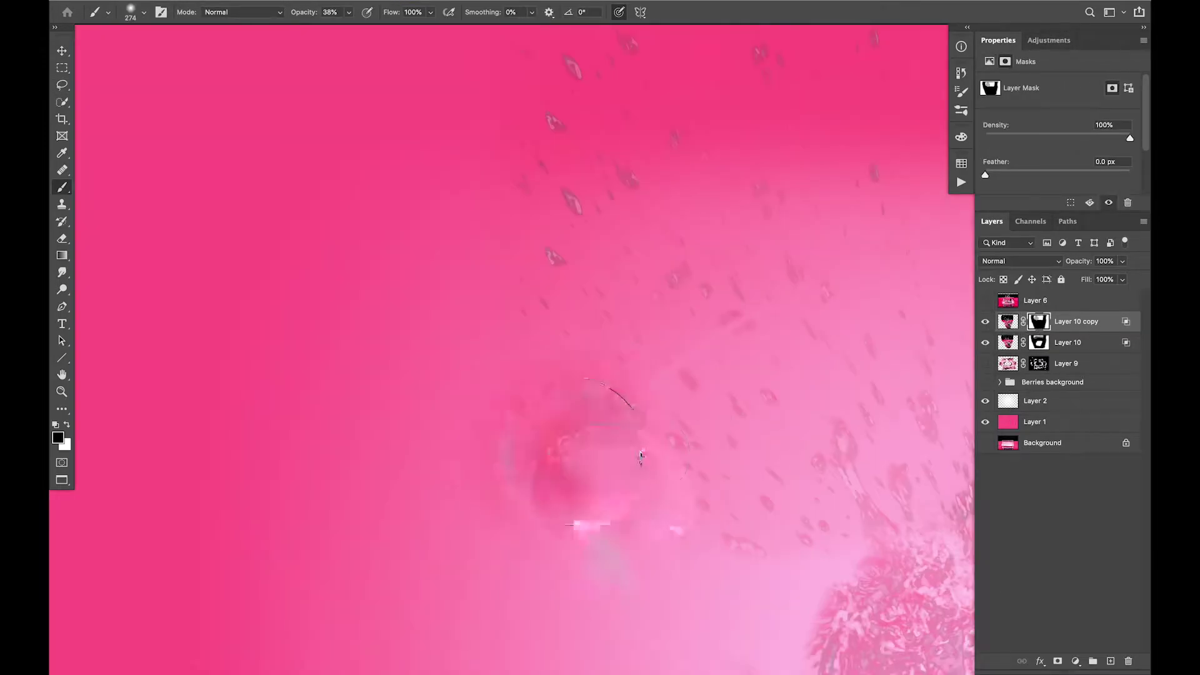
scroll(641, 456, right, 5)
key(ctrl+0)
Lasso the tank photo on Layer 6 and cut it to a hidden Layer 11
click(985, 300)
click(1038, 300)
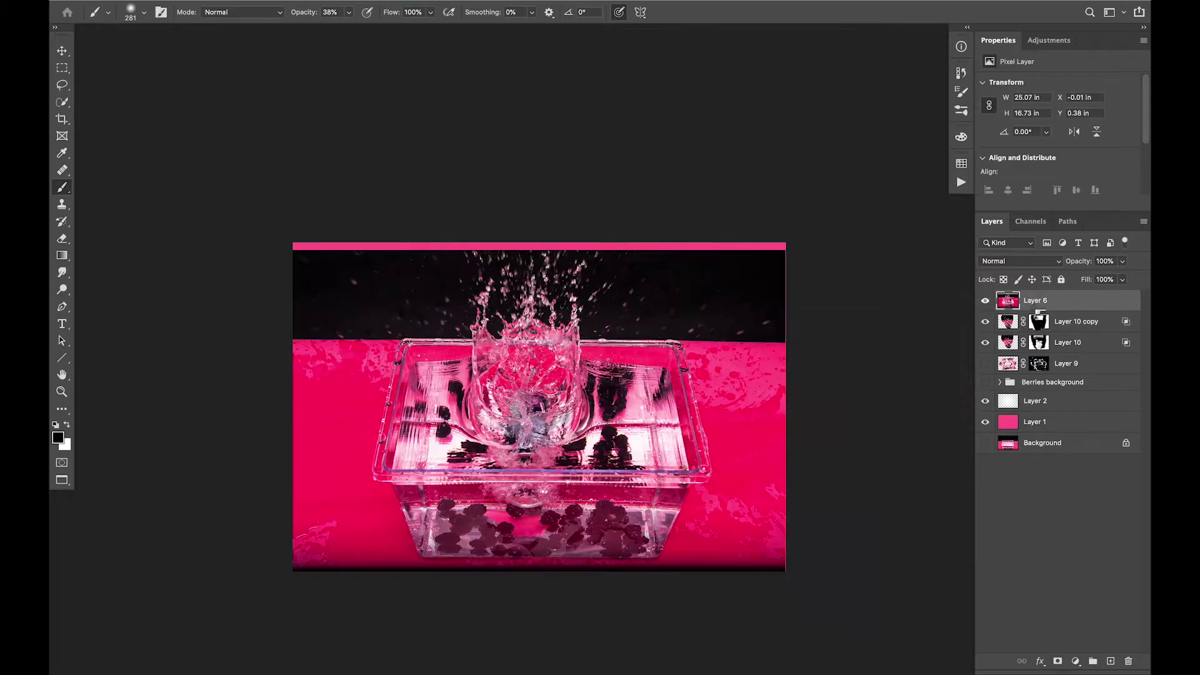
key(l)
right_click(525, 319)
click(563, 438)
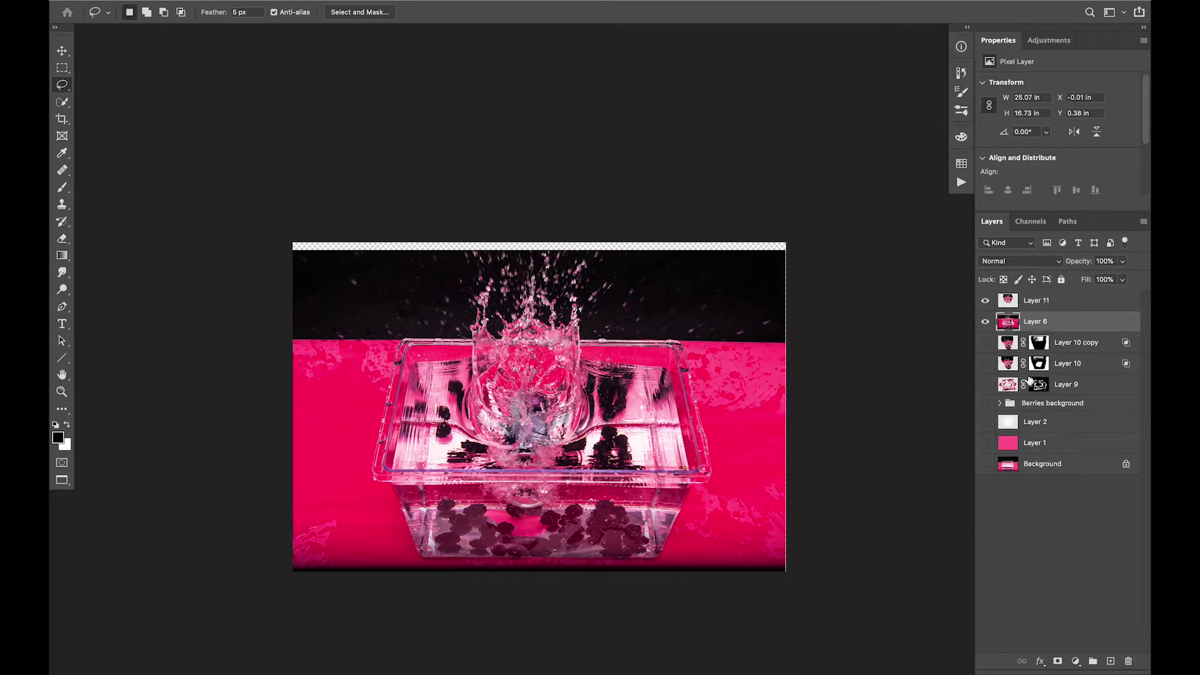
click(985, 422)
drag(986, 422, 986, 443)
click(986, 300)
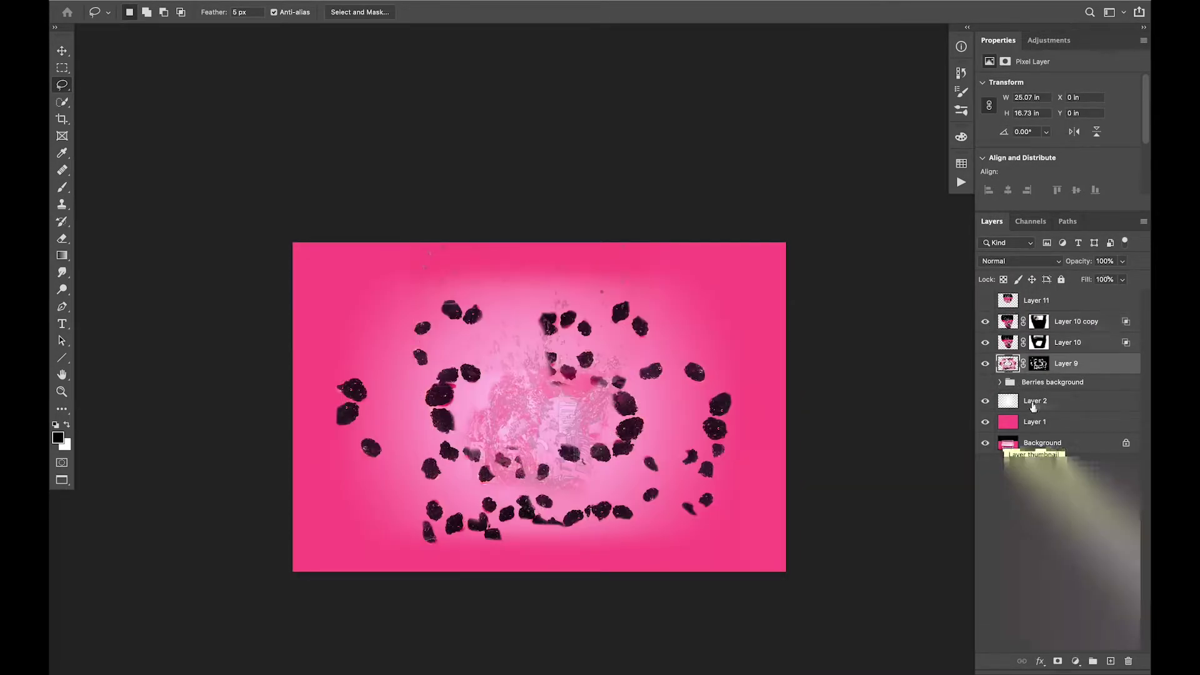
Split Layer 9's This Layer Blend If slider, then duplicate it and transform the copy
double_click(1075, 421)
drag(562, 437, 392, 429)
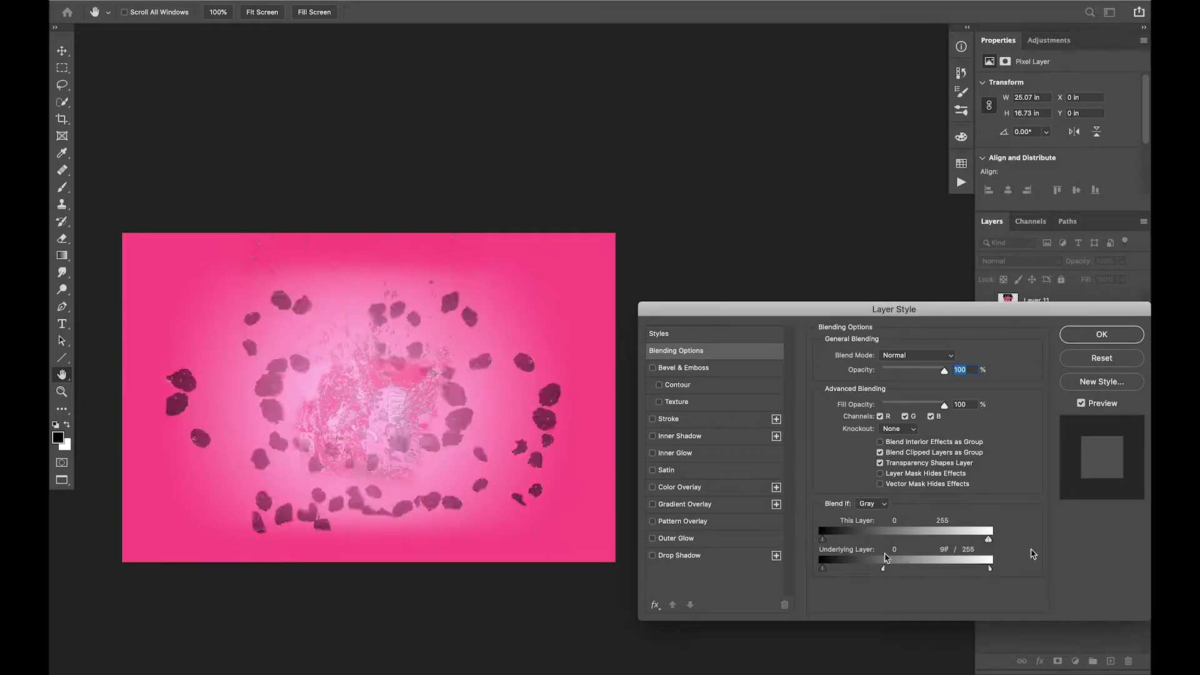
drag(823, 568, 843, 567)
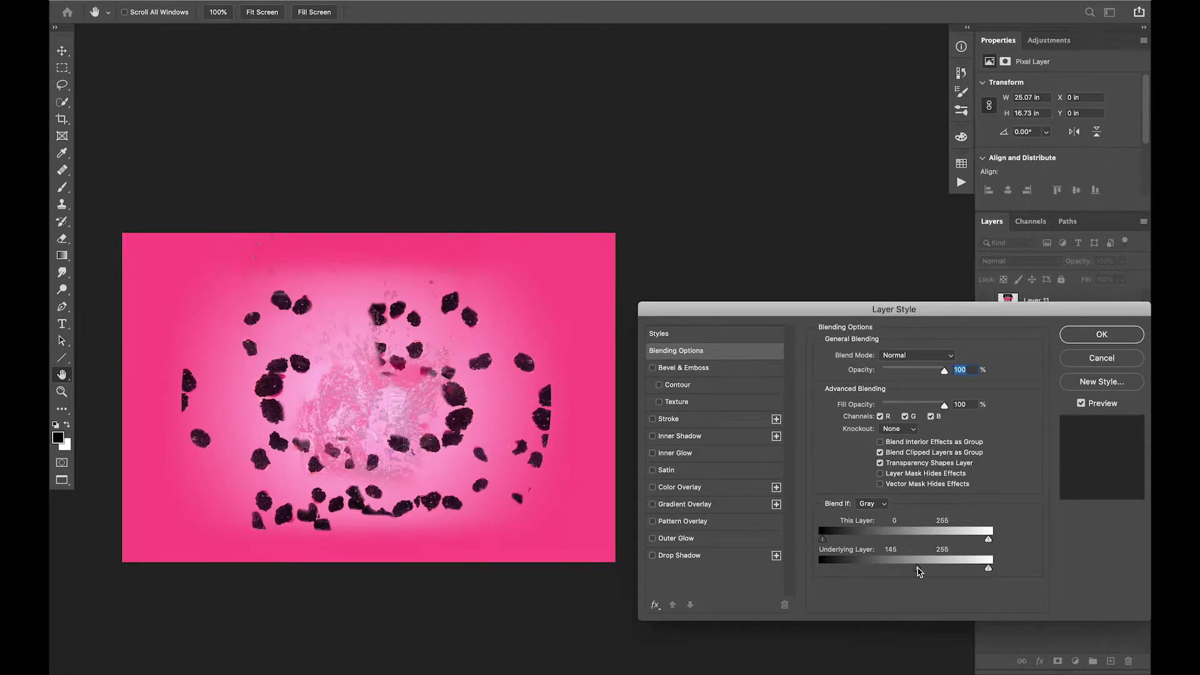
drag(917, 568, 823, 567)
drag(988, 539, 911, 539)
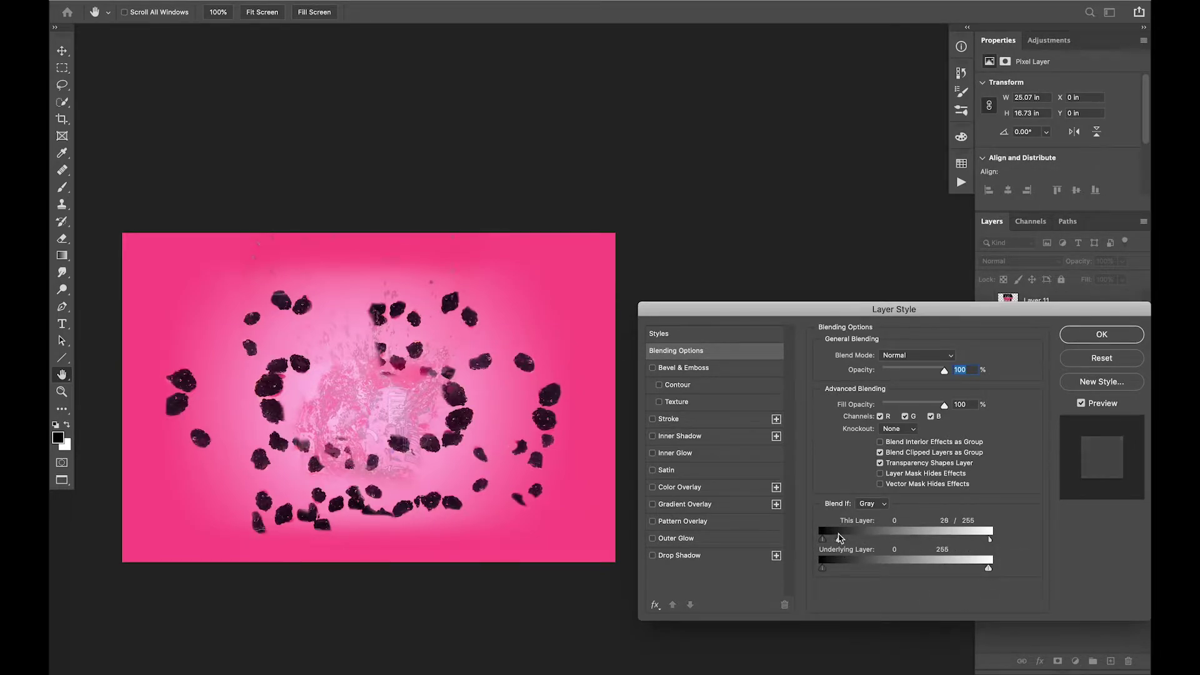
click(1087, 355)
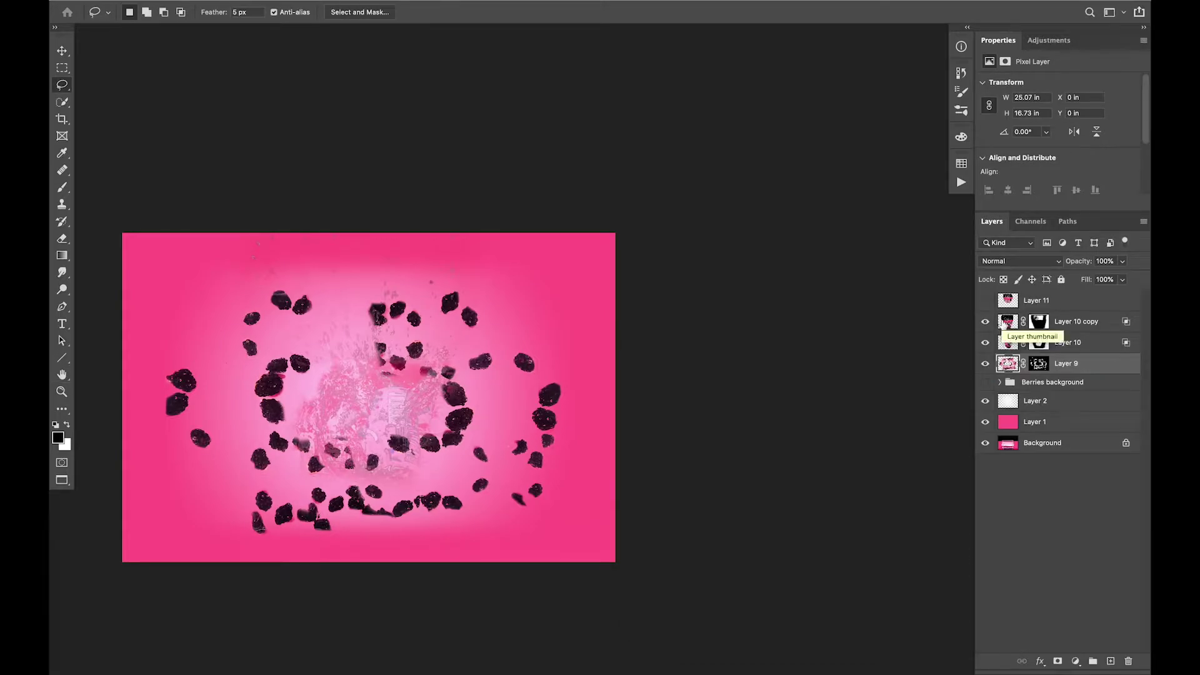
key(ctrl+j)
click(429, 499)
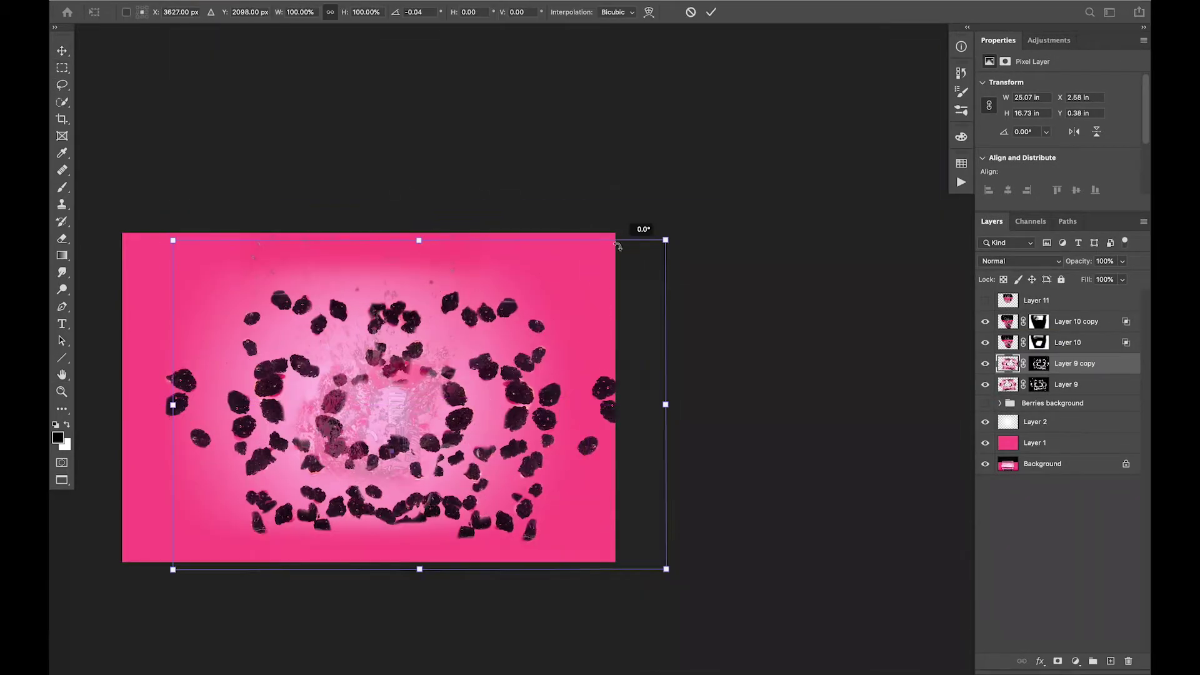
Rotate berry copies 90° and 180° and move them to fill empty canvas areas
drag(618, 247, 670, 375)
key(Return)
key(ctrl+j)
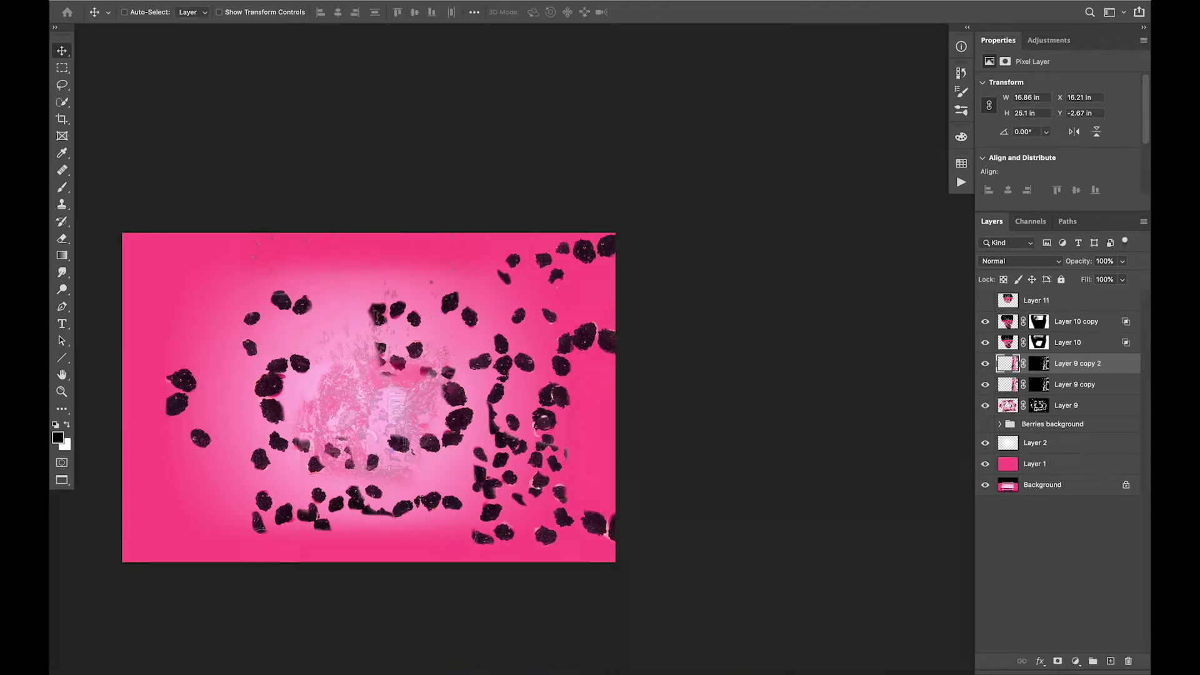
click(402, 460)
drag(375, 438, 122, 428)
drag(233, 394, 469, 402)
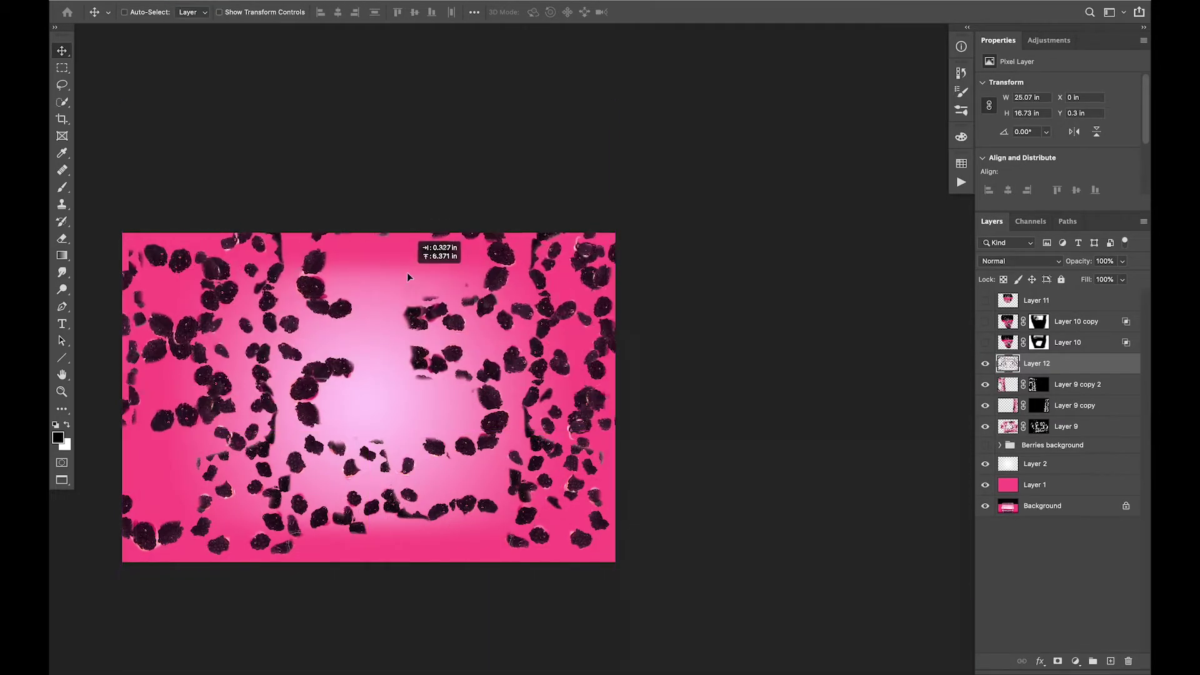
Toggle the splash and berry layers' visibility and group Layer 12 with the Layer 9 layers
click(985, 322)
click(985, 342)
key(ctrl+g)
Show Layer 11 and fade its dark areas into the pink with Blend If
click(985, 300)
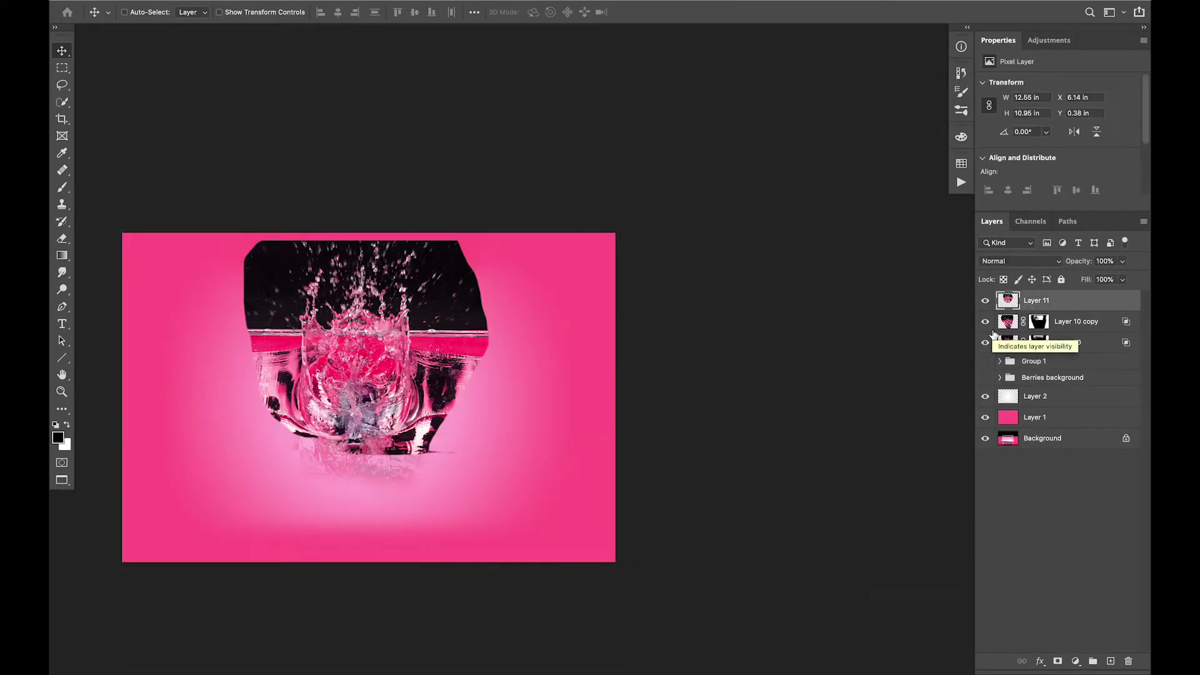
double_click(1100, 300)
drag(843, 539, 921, 542)
key(Return)
Enlarge the Layer 11 splash with Free Transform and move it lower
key(v)
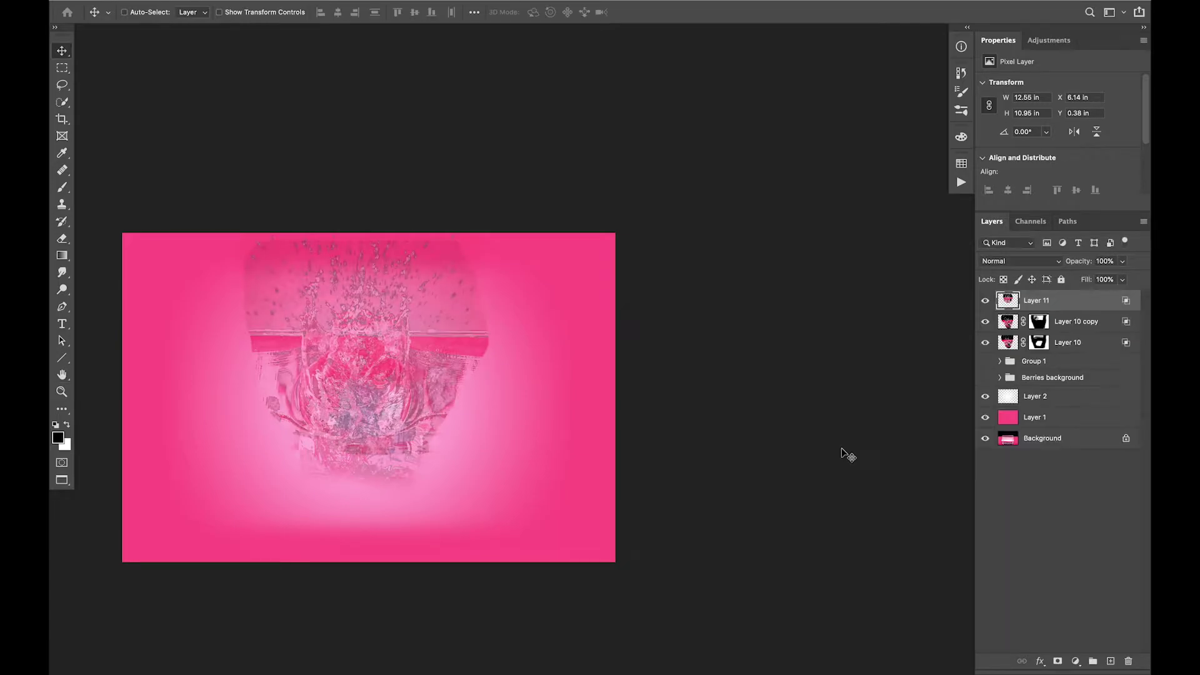
key(ctrl+t)
drag(491, 448, 536, 488)
key(Return)
mouse_move(435, 415)
mouse_down()
mouse_move(442, 444)
mouse_move(447, 430)
mouse_up()
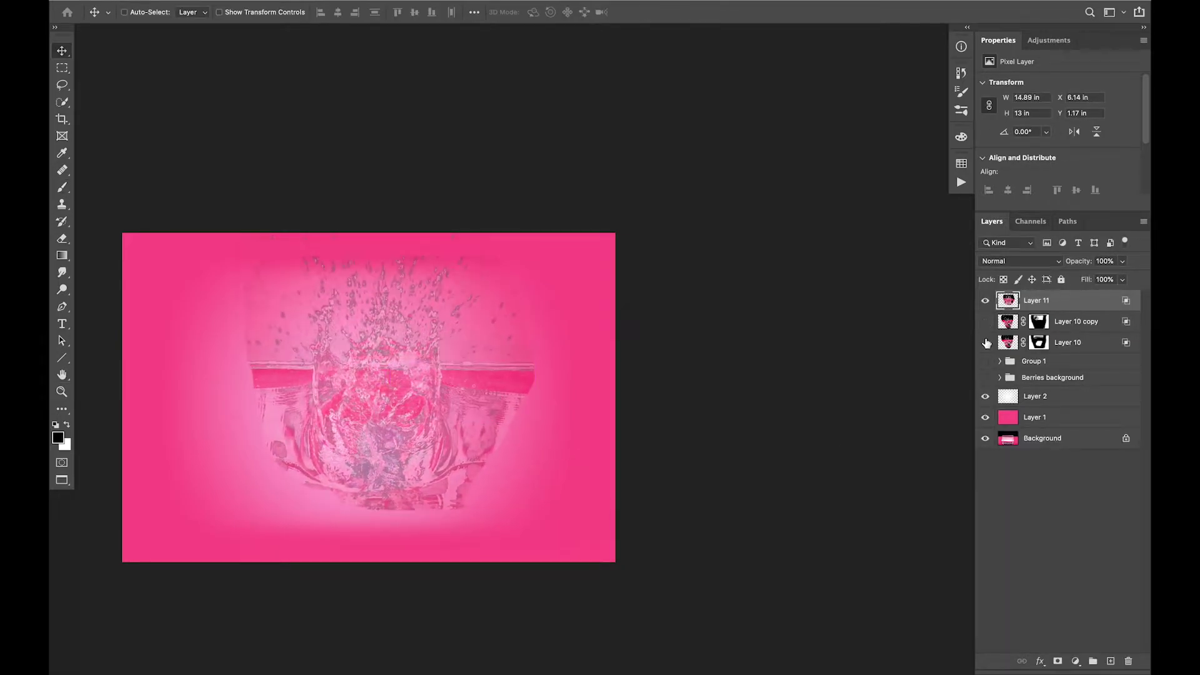
Mask Layer 11's lower and left edges with a 27% brush, then duplicate Layer 10 copy
click(985, 321)
click(985, 342)
click(1058, 661)
key(b)
drag(533, 509, 306, 308)
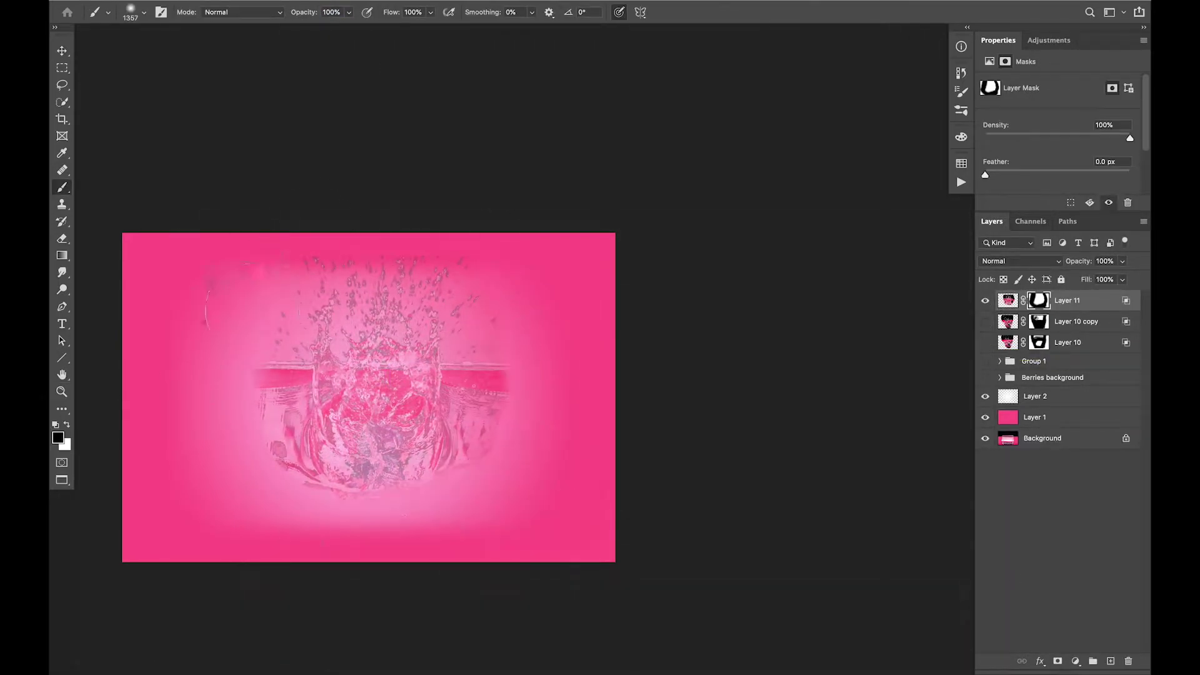
key(ctrl+plus)
key(2)
key(7)
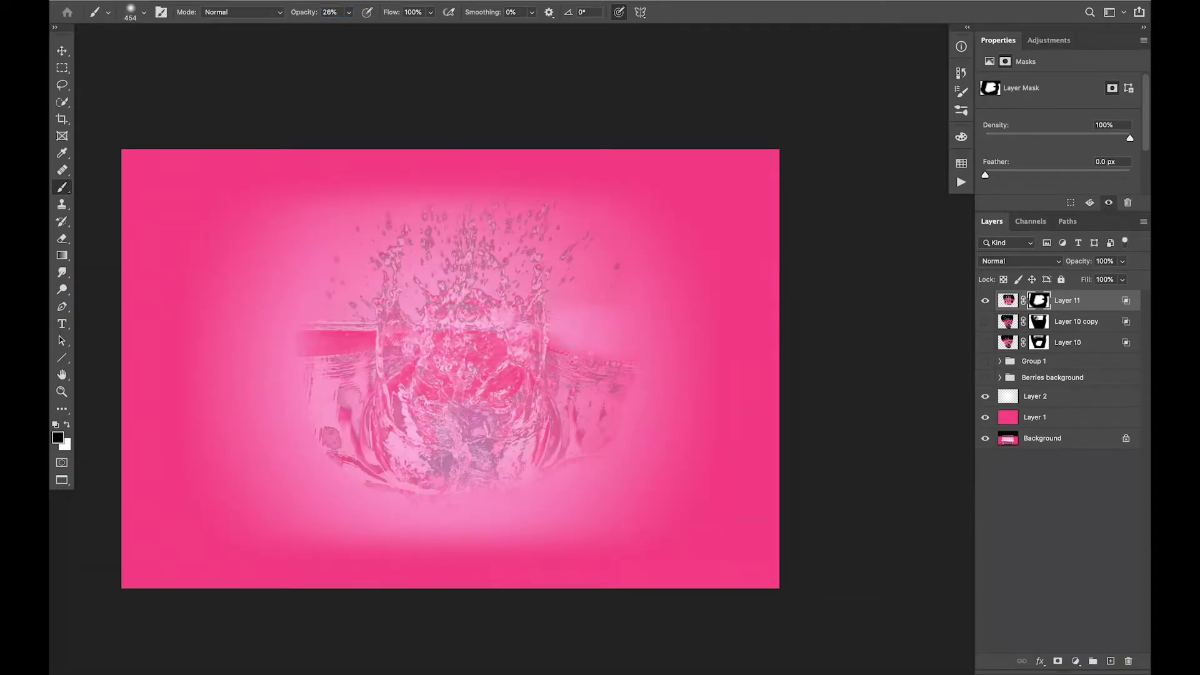
key(bracketright)
key(bracketright)
key(bracketright)
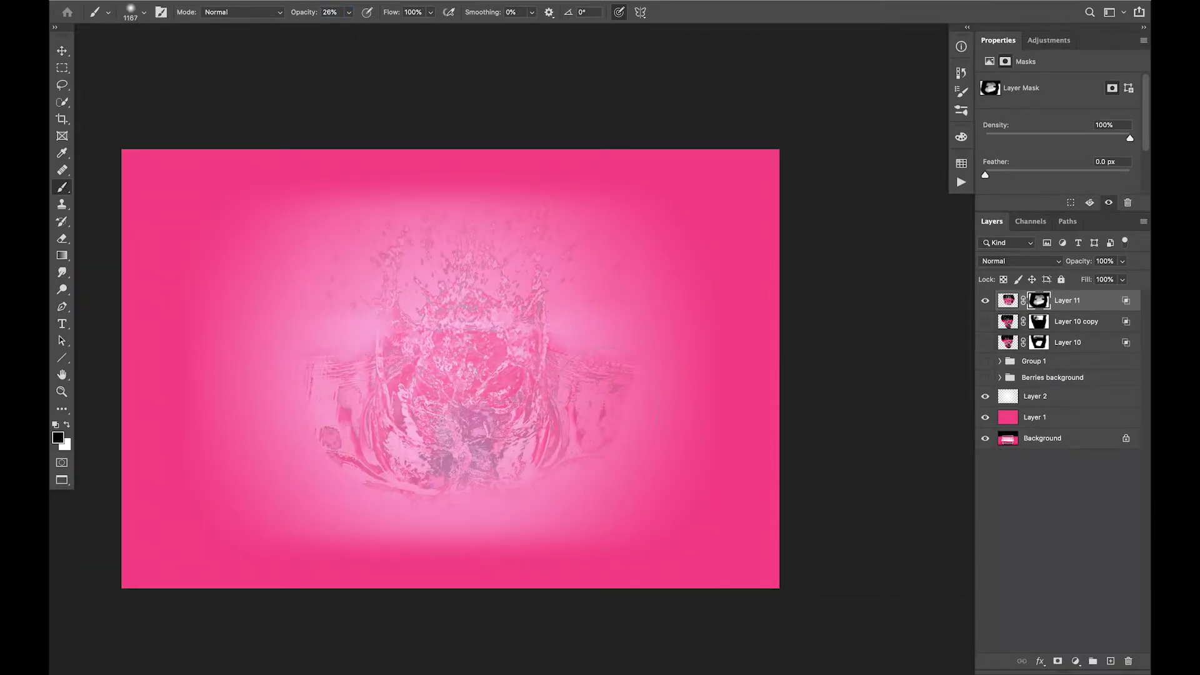
click(1009, 367)
key(ctrl+j)
Move Layer 10 copy 2 to the top of the stack
key(v)
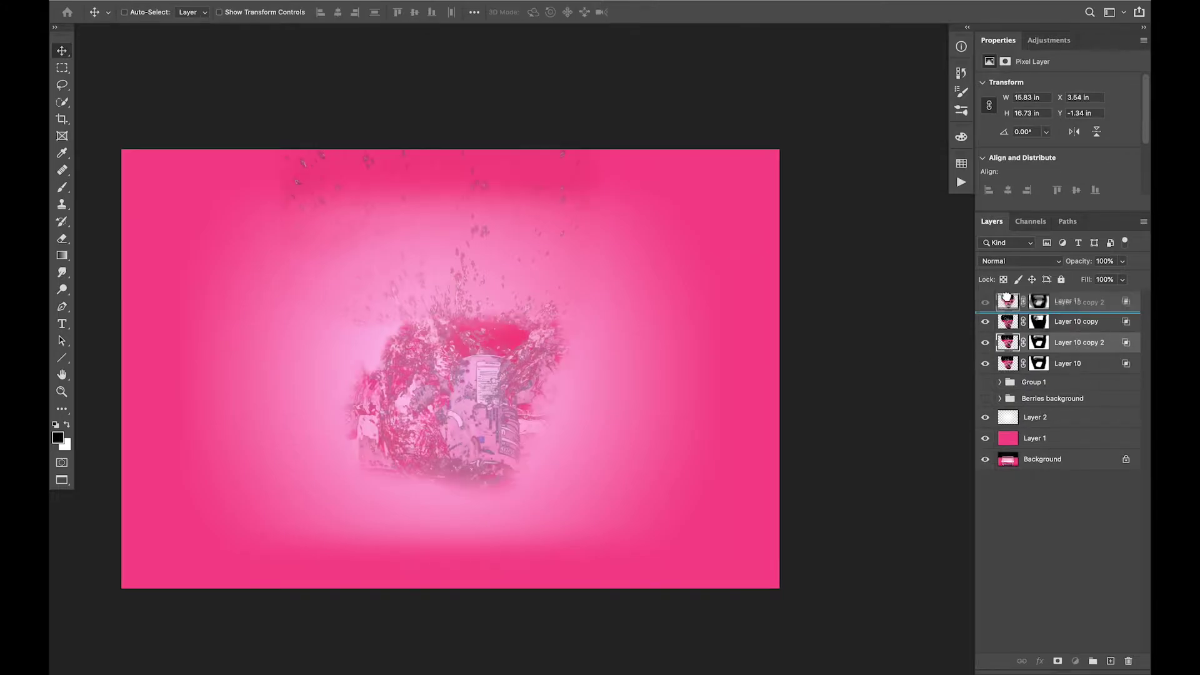
drag(550, 397, 625, 421)
ctrl+click(1015, 304)
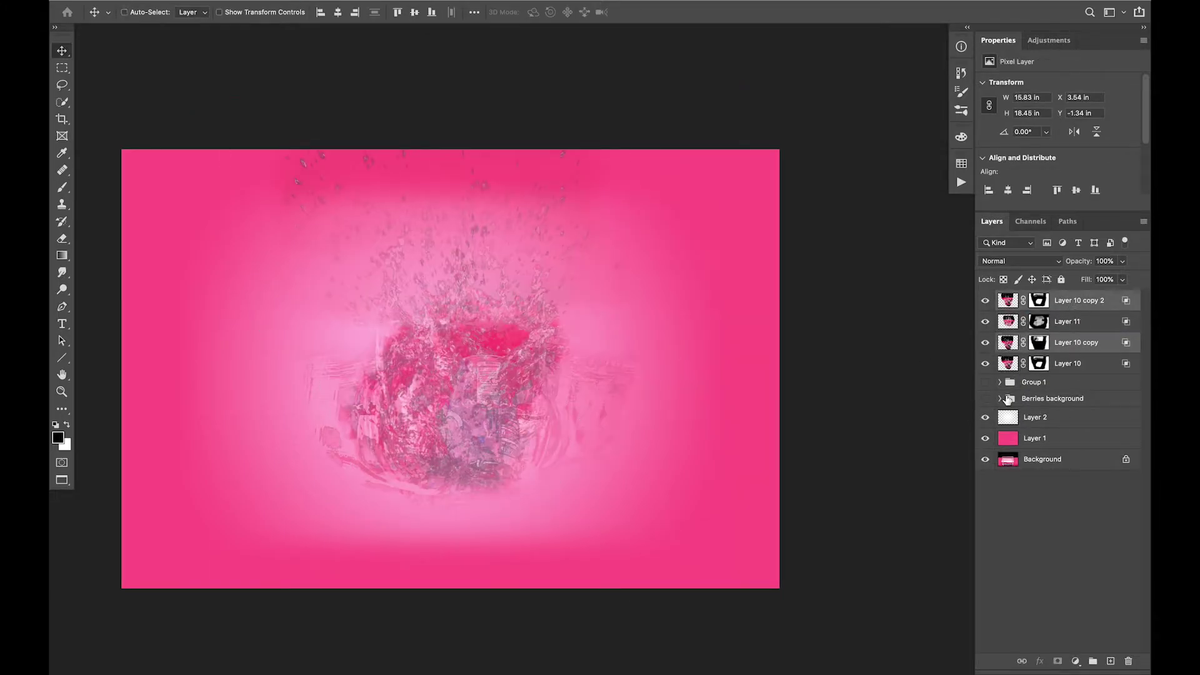
Show Group 1, add a mask, and brush the central berries away at full strength
click(999, 382)
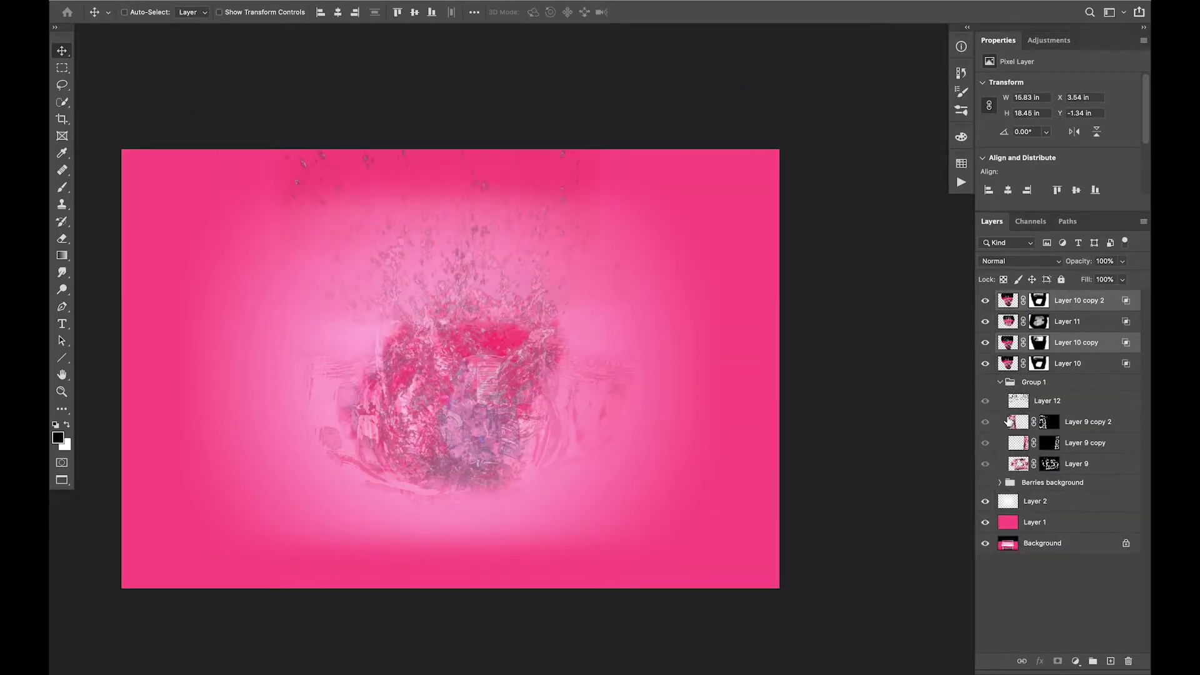
click(1063, 384)
click(1058, 662)
key(b)
key(bracketleft)
drag(382, 362, 562, 435)
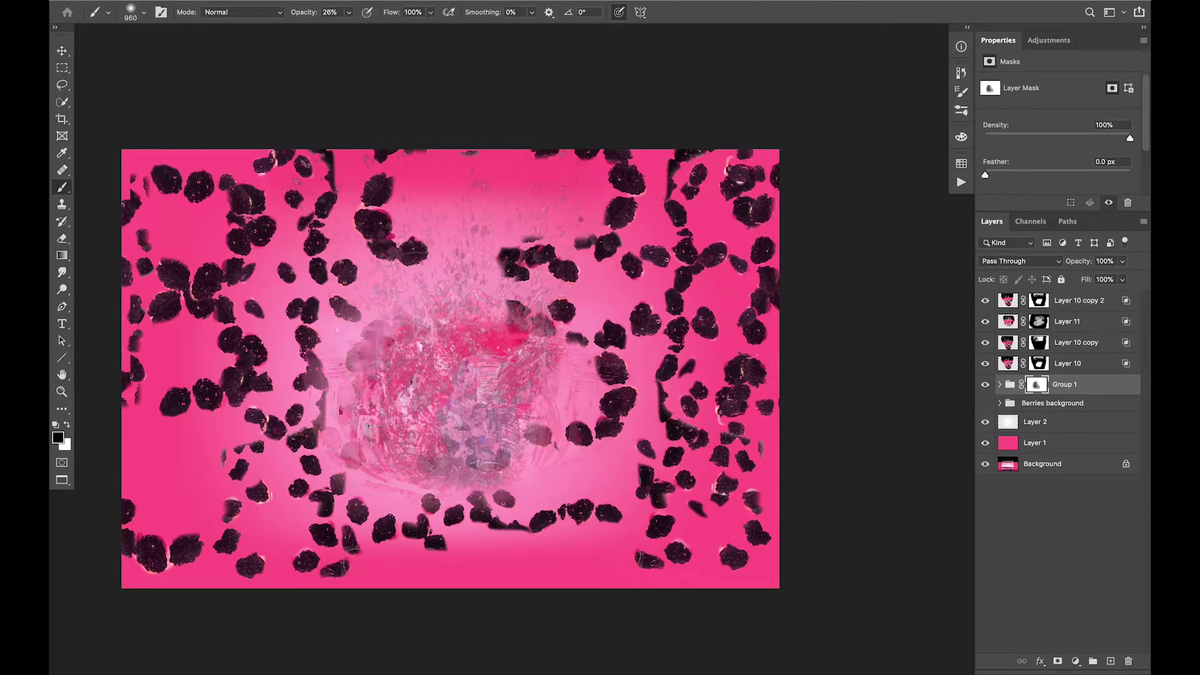
key(0)
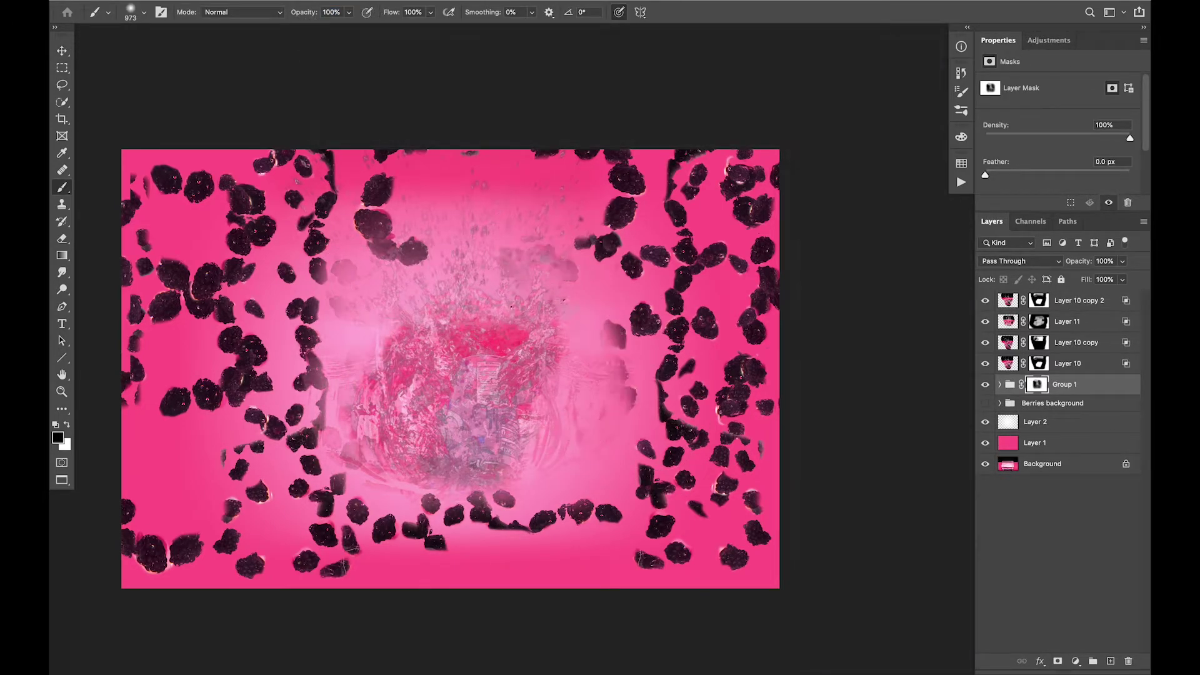
drag(600, 325, 388, 207)
Split Layer 12's This Layer Blend If slider to drop its brightest tones
click(1000, 384)
click(1019, 405)
double_click(1017, 405)
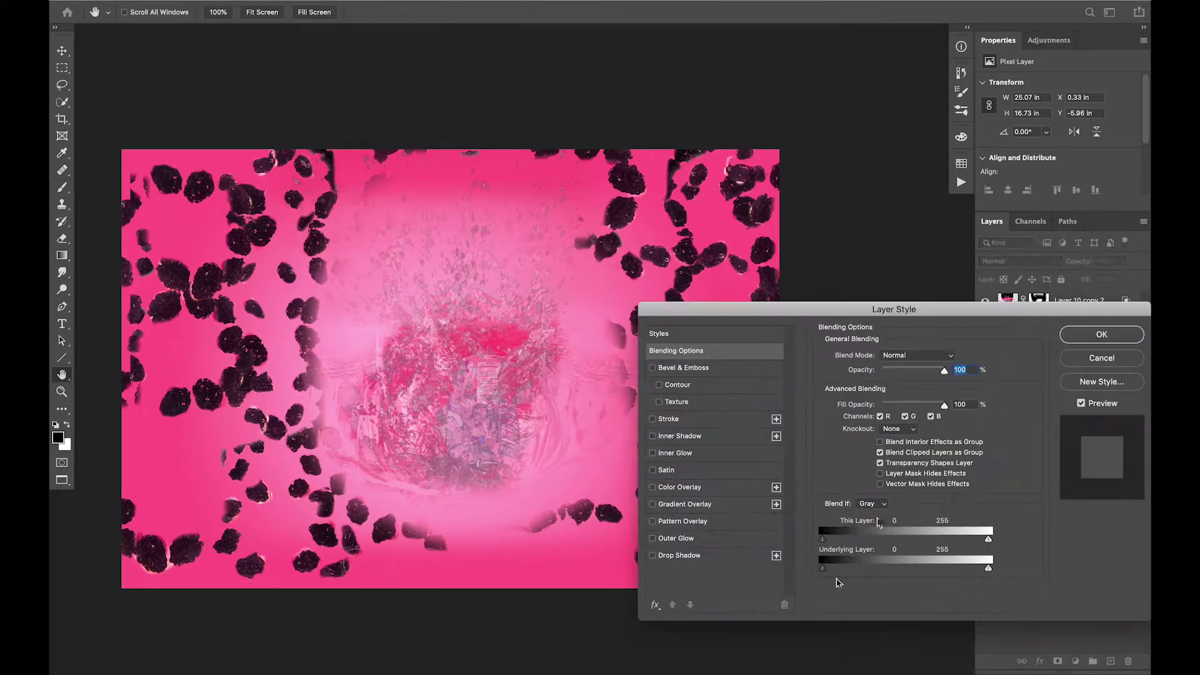
drag(989, 539, 888, 539)
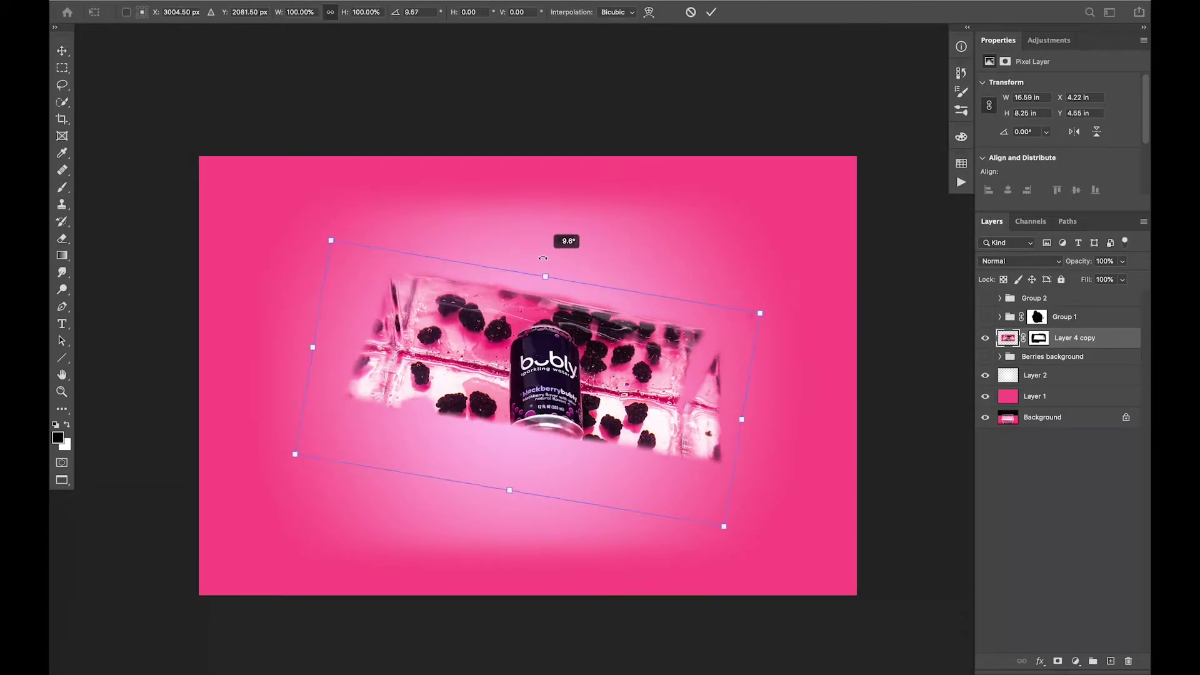
Commit the can's rotation and paint black on Layer 4 copy's mask around all the can's edges
key(Return)
click(1038, 337)
key(b)
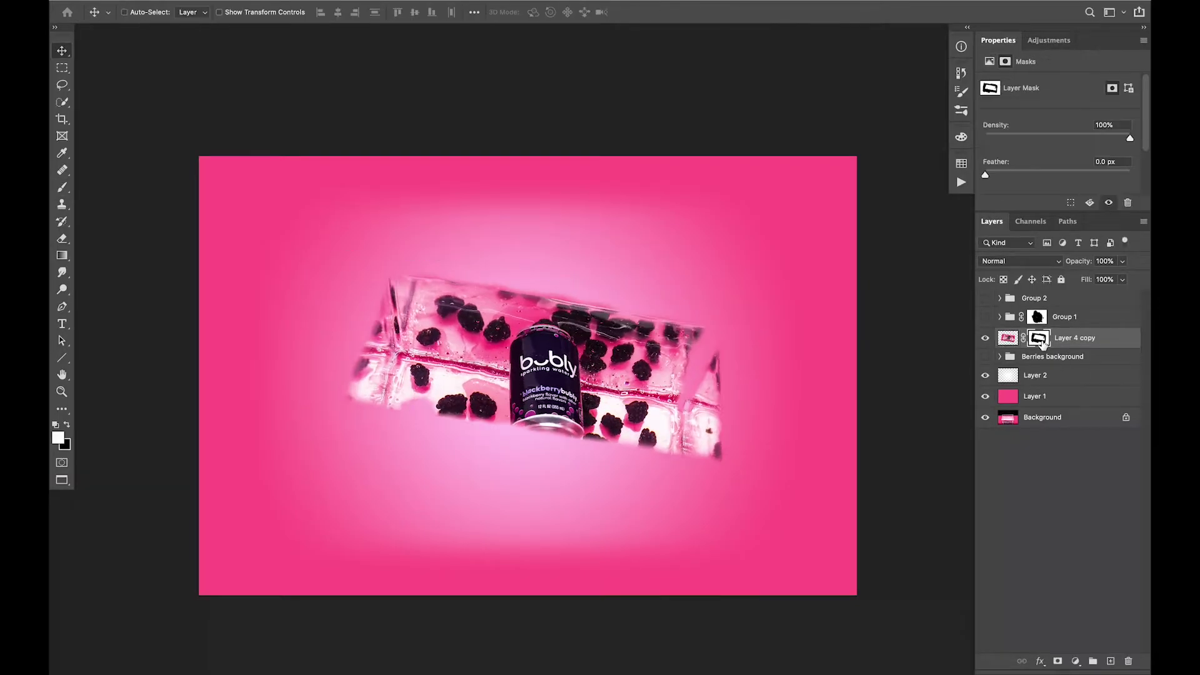
drag(688, 325, 643, 450)
drag(406, 281, 462, 431)
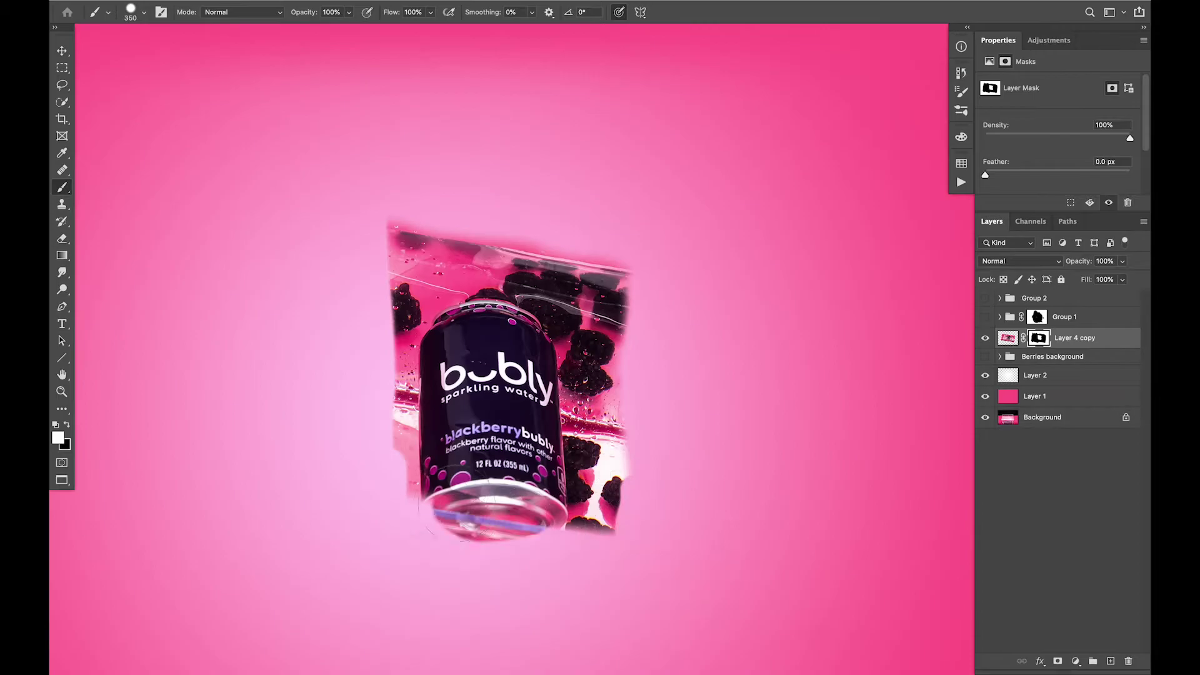
drag(431, 519, 618, 538)
drag(625, 256, 634, 455)
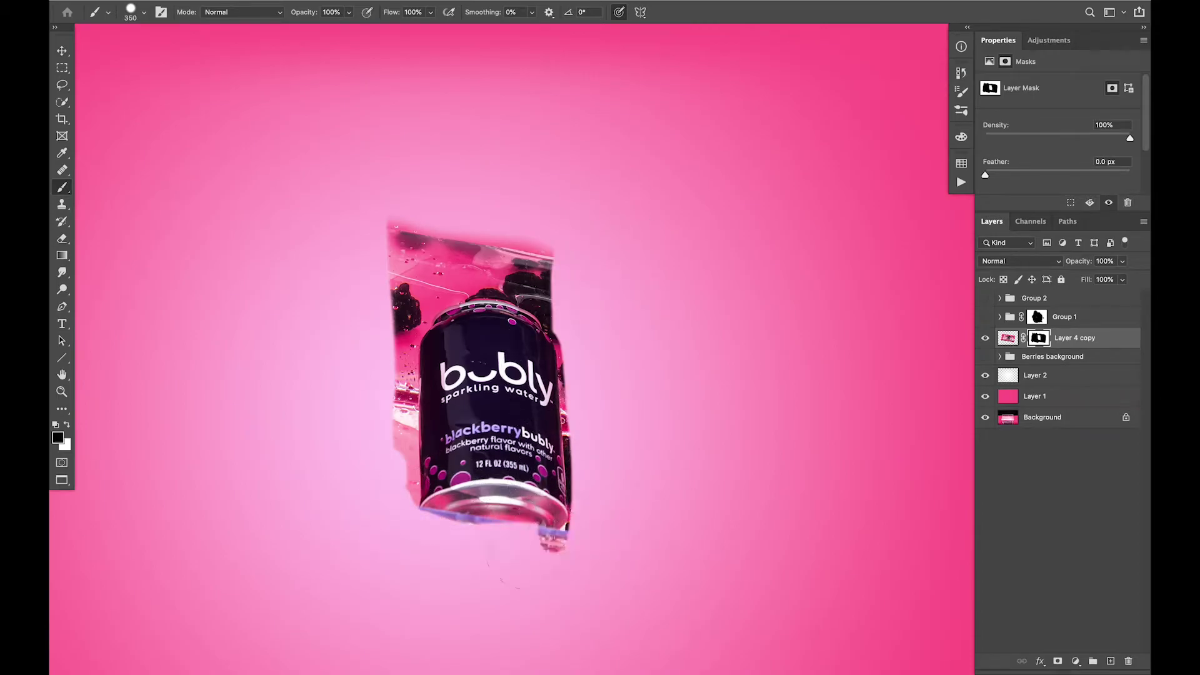
drag(400, 225, 403, 488)
drag(406, 269, 550, 275)
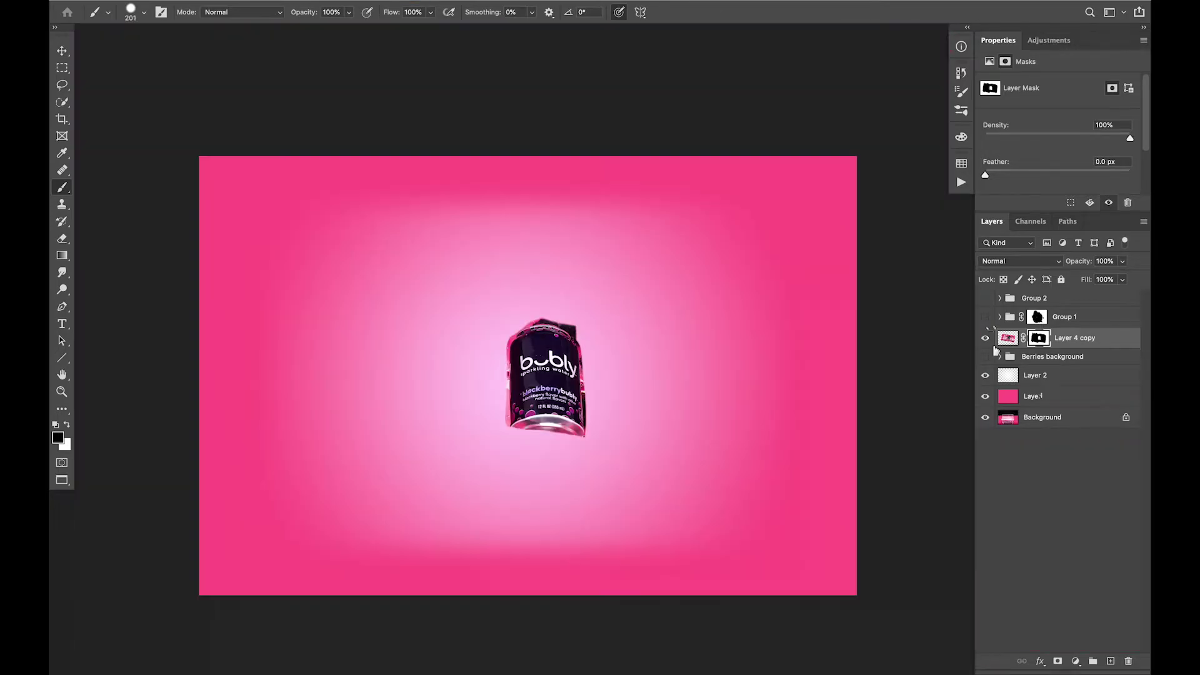
Enlarge the bubly can and move it into the splash centre
key(ctrl+t)
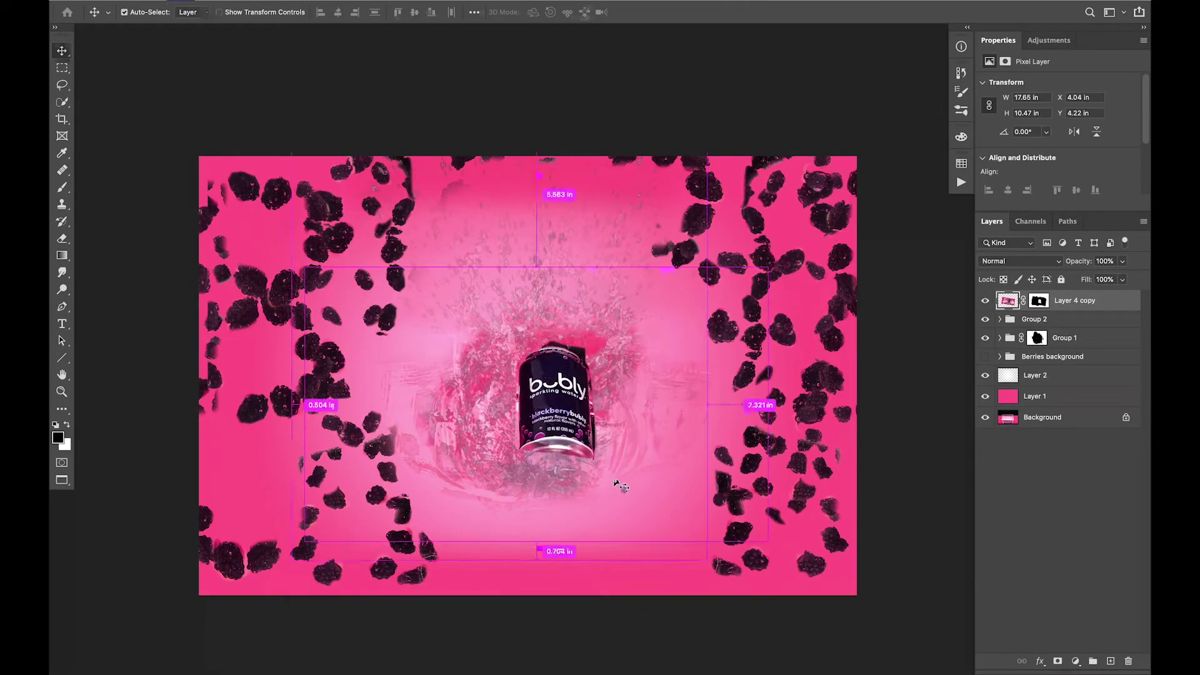
drag(804, 201, 882, 240)
key(Return)
drag(563, 406, 580, 419)
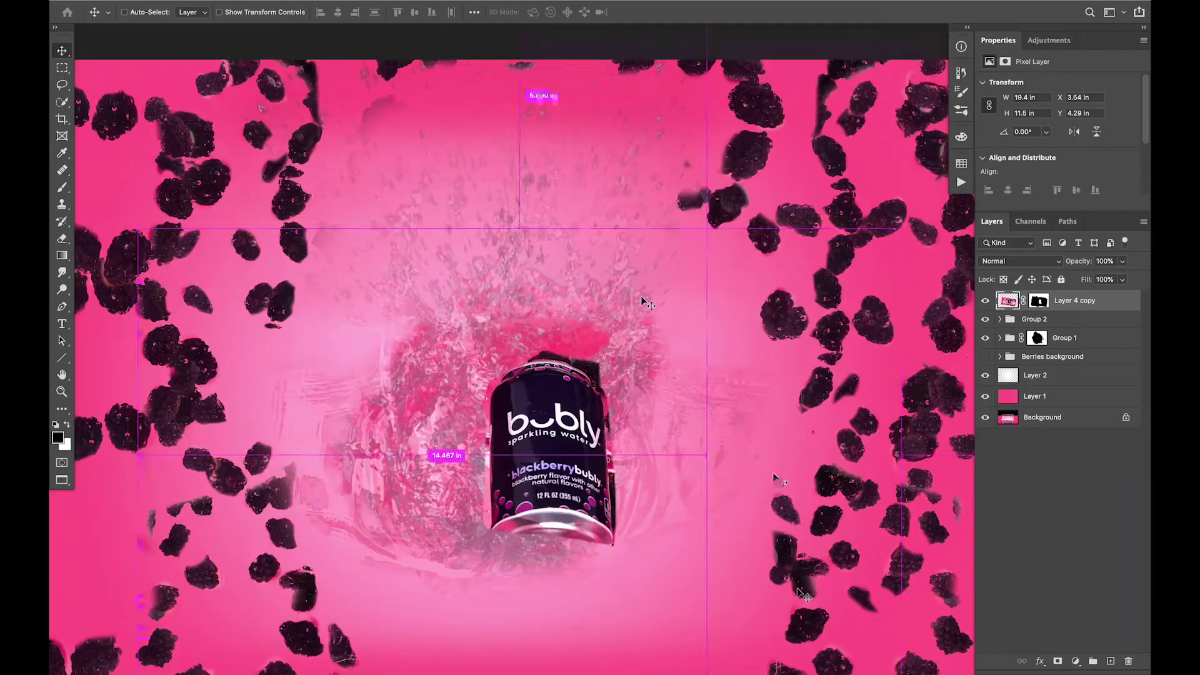
Step back to an earlier brush stroke, show Layer 4 copy 3, and open its blending options
click(961, 73)
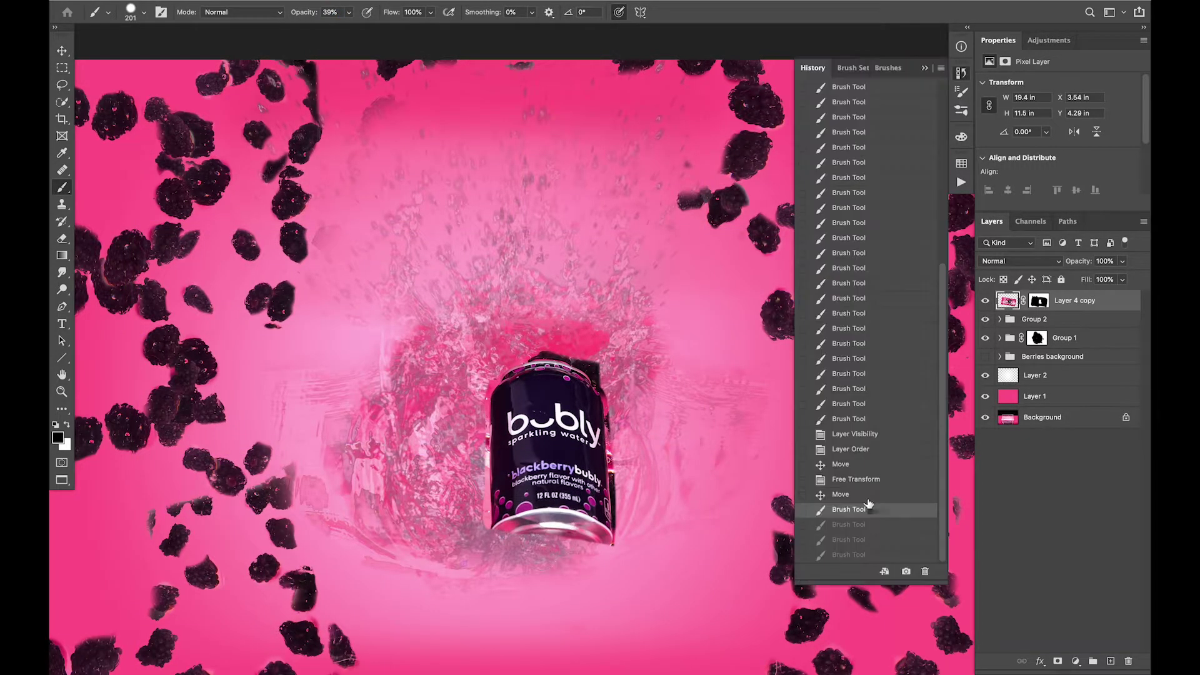
click(865, 500)
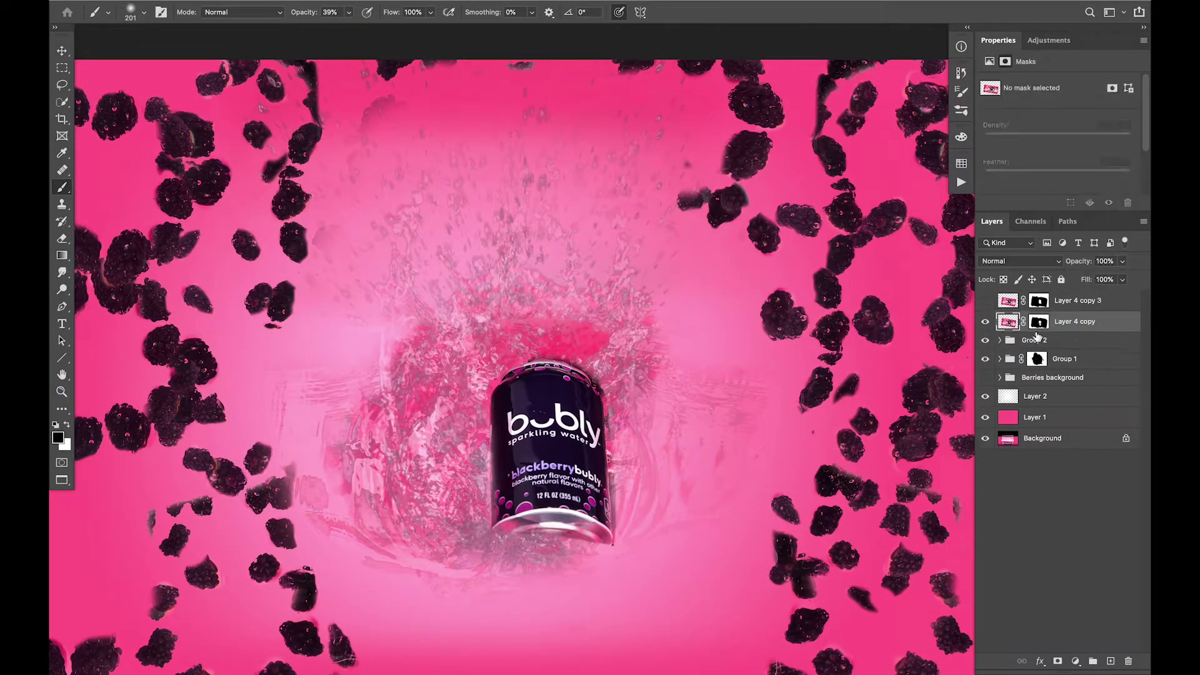
click(985, 300)
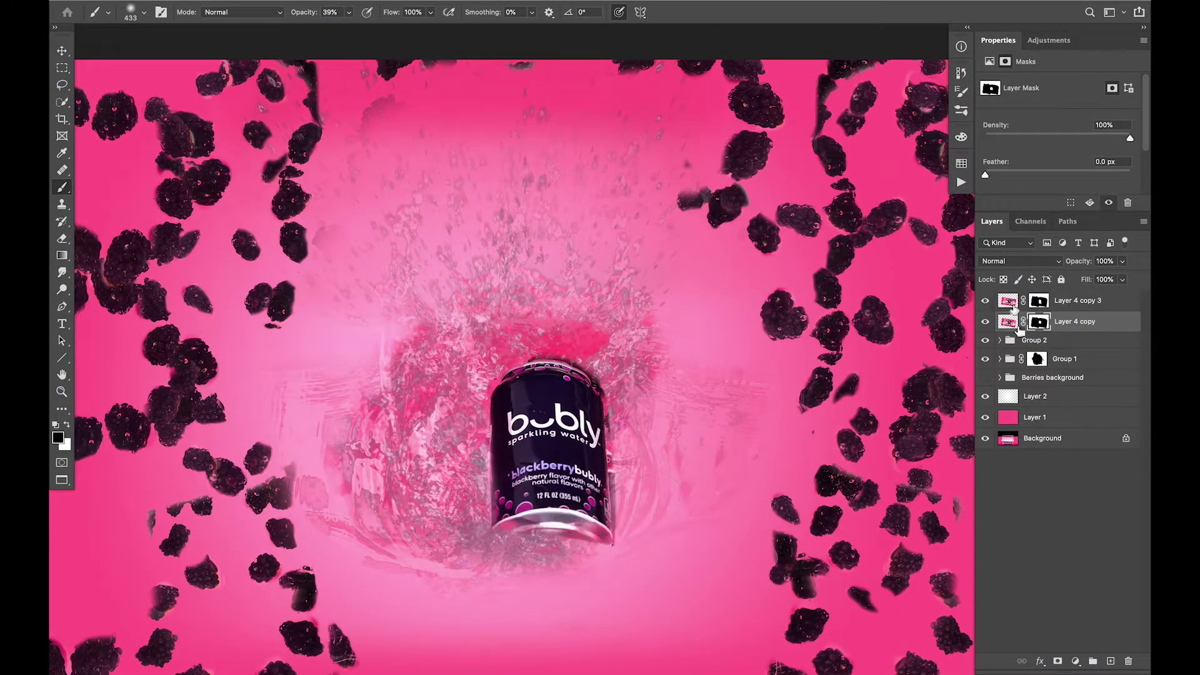
click(1038, 301)
double_click(1119, 301)
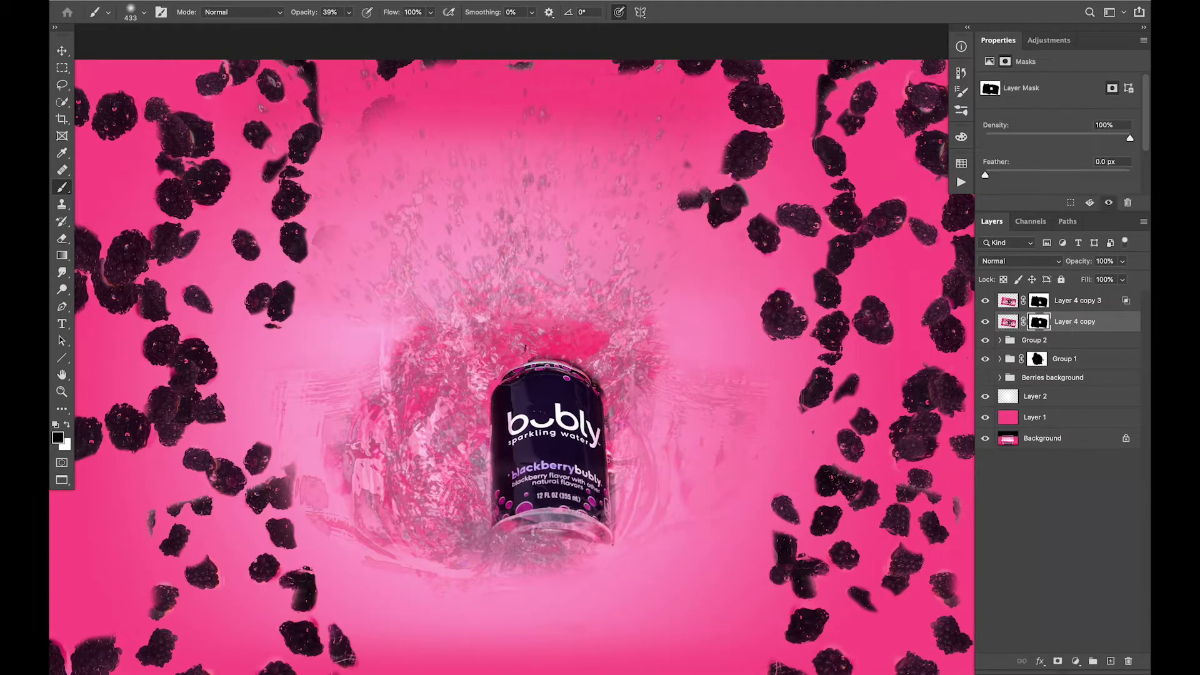
key(ctrl+minus)
key(ctrl+minus)
key(ctrl+plus)
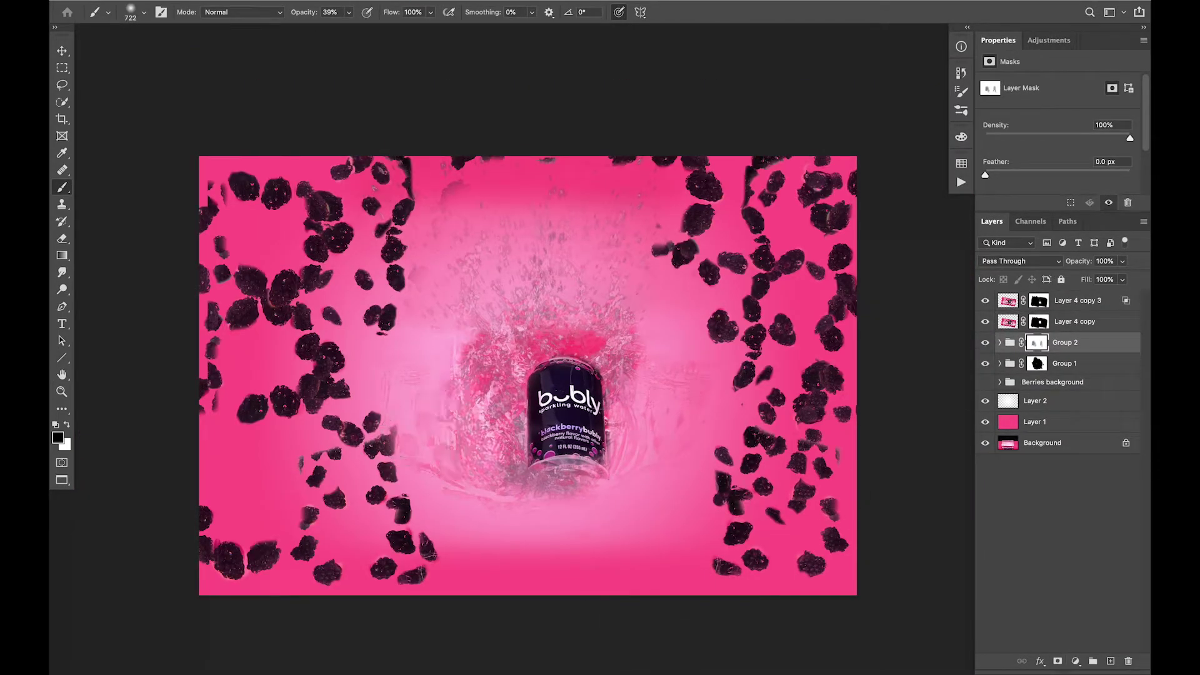
Preview Berries background, set the brush to 100%, and toggle Layer 9 copy 2 off and on
click(985, 382)
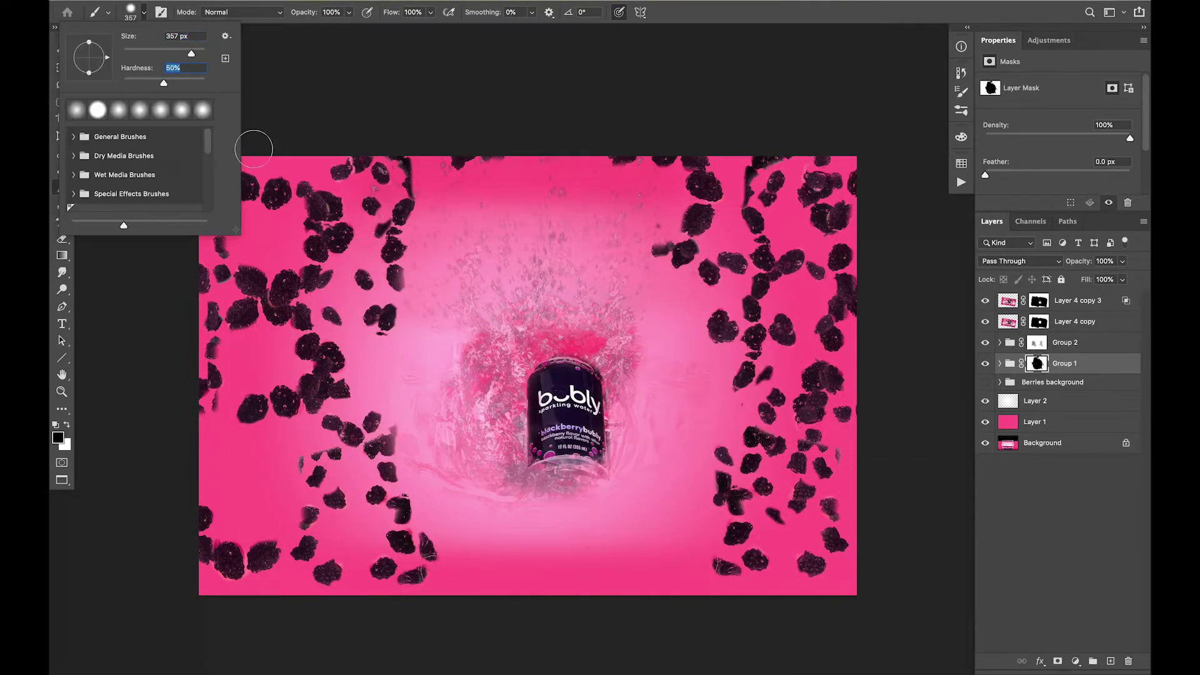
key(0)
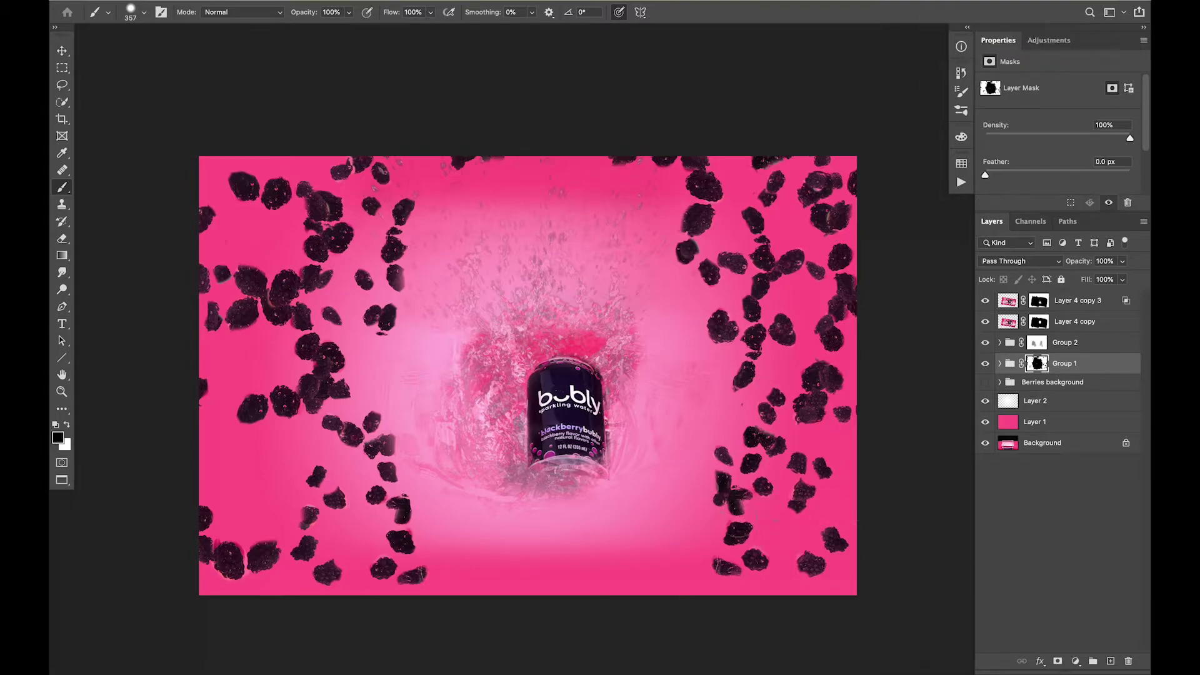
click(1000, 363)
click(986, 405)
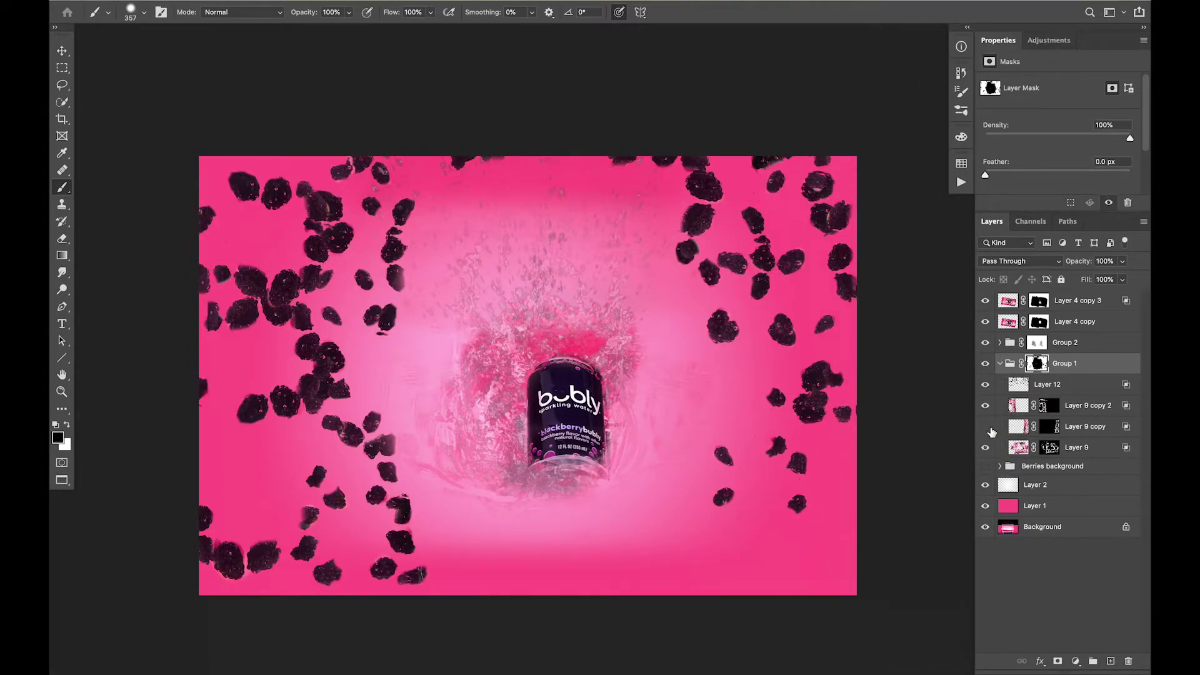
click(1017, 385)
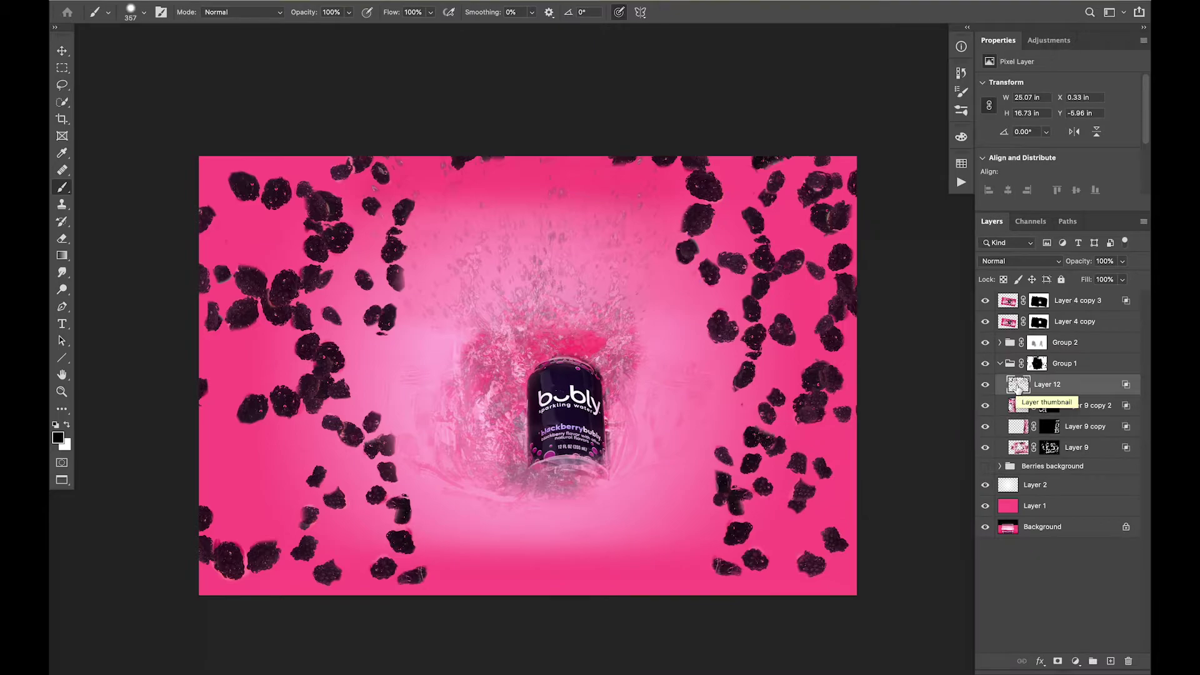
Collapse Group 1 and stamp all visible layers into a new merged layer
click(1000, 363)
click(1075, 301)
key(ctrl+shift+alt+e)
Copy the right-side berries to a new layer and rotate them along the bottom edge
key(l)
drag(718, 436, 755, 349)
right_click(755, 349)
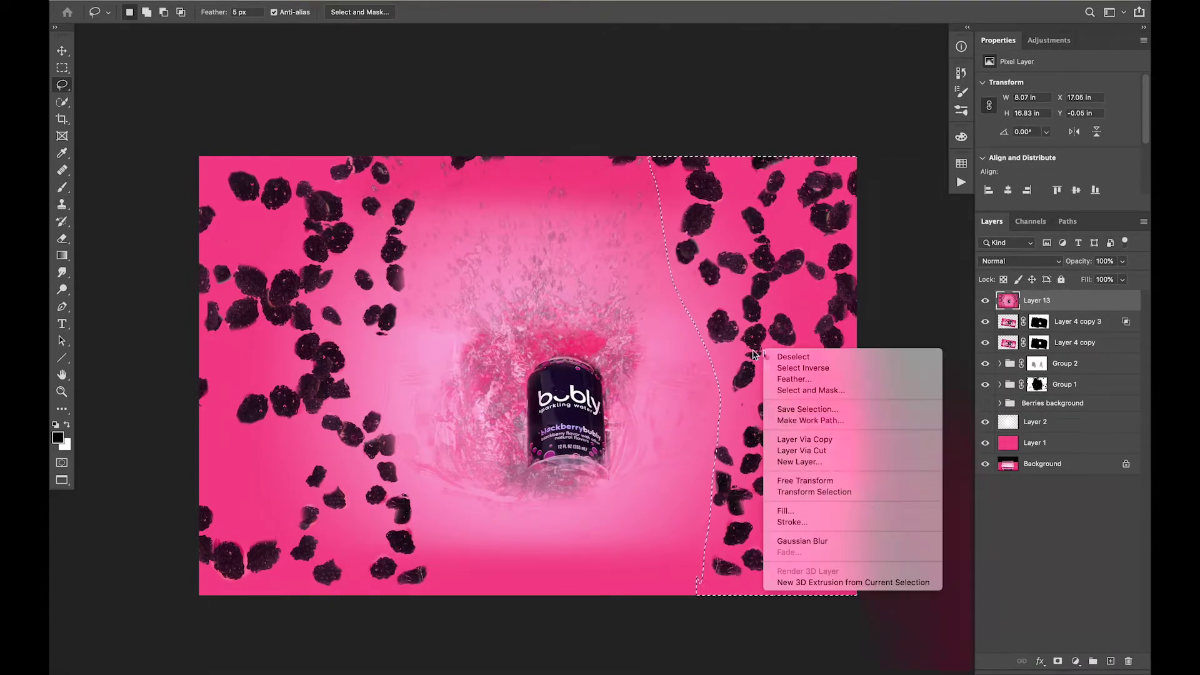
click(803, 408)
key(ctrl+t)
drag(806, 438, 745, 403)
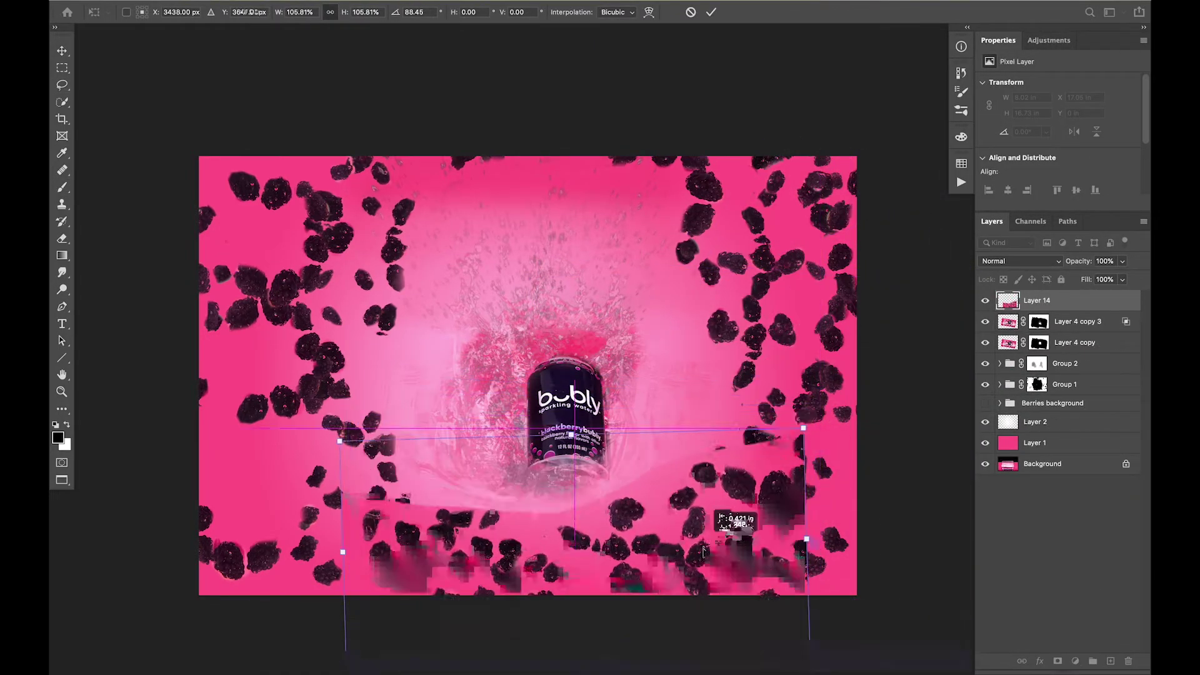
key(Return)
Blend the berry copy with Blend If, mask out its lower berries, and swap to white
drag(960, 581, 908, 576)
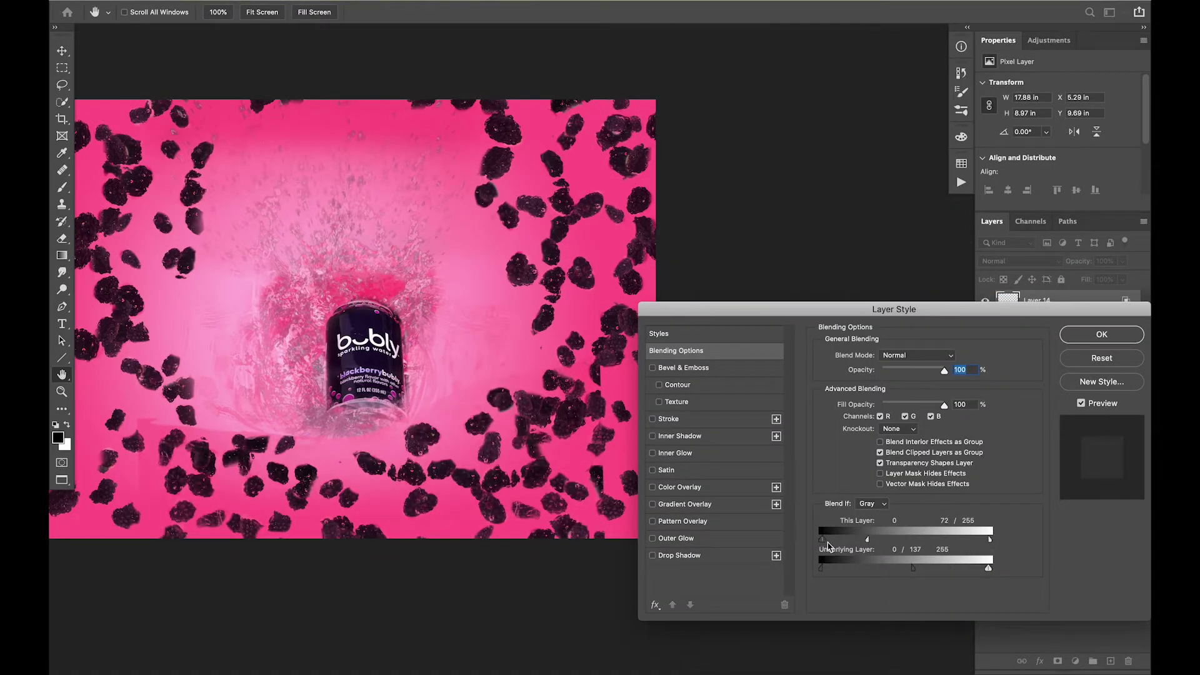
key(Return)
key(b)
click(1058, 661)
drag(437, 431, 147, 537)
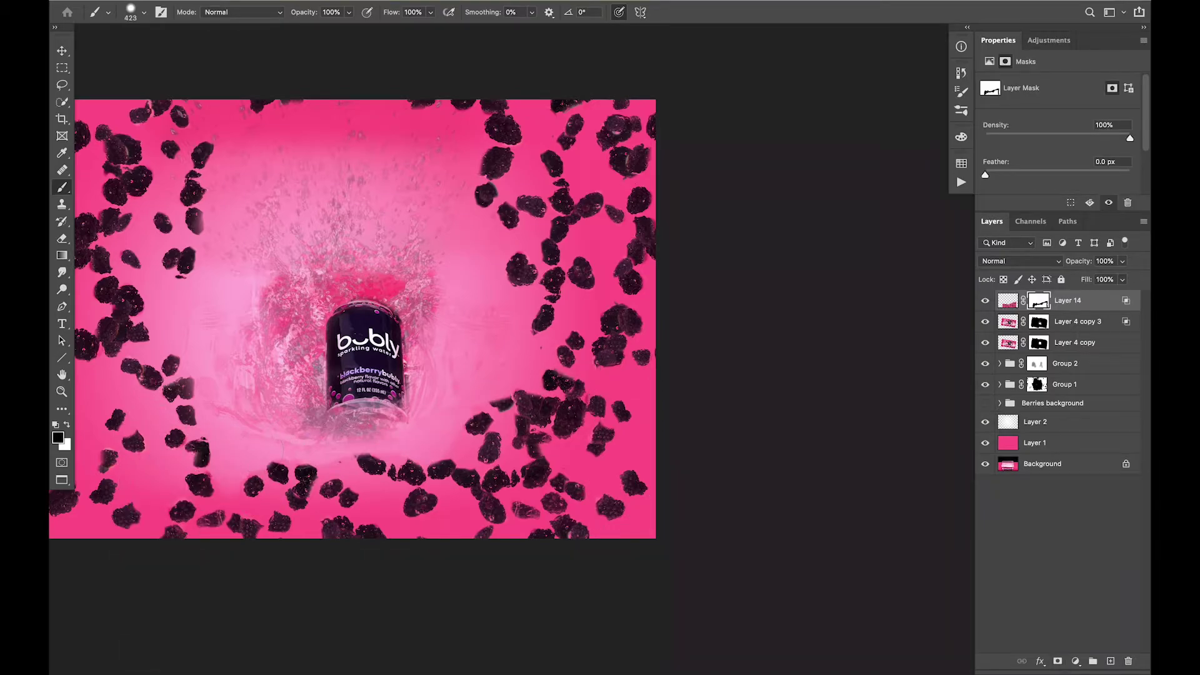
key(x)
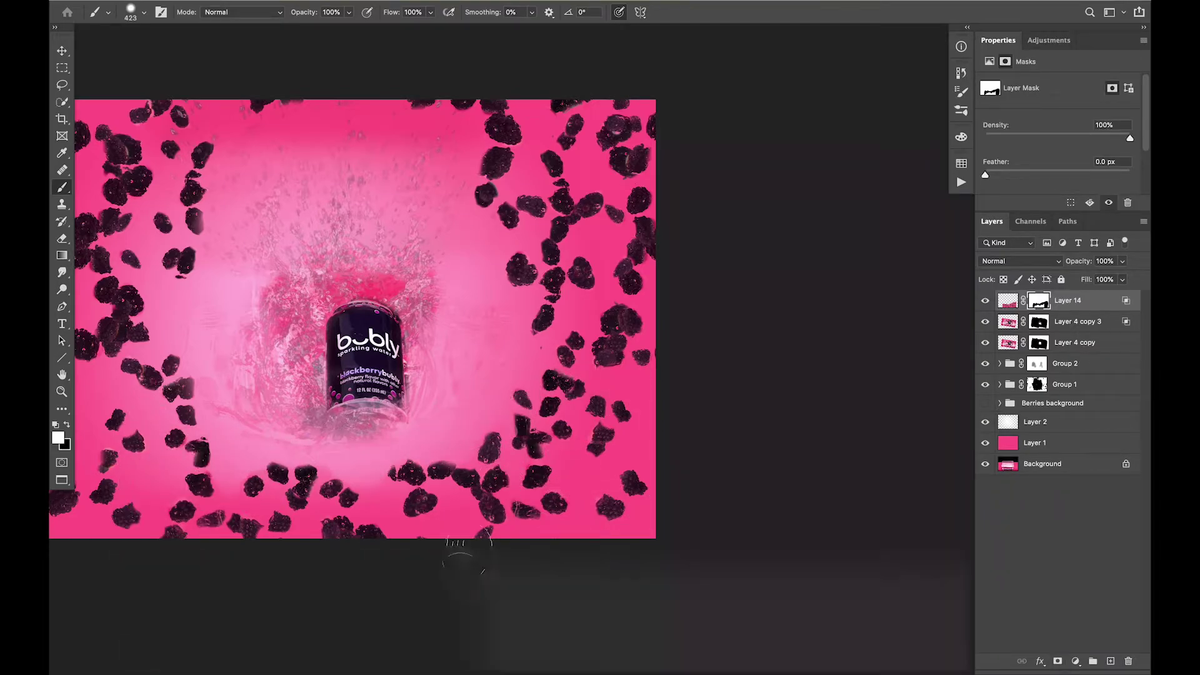
key(ctrl+minus)
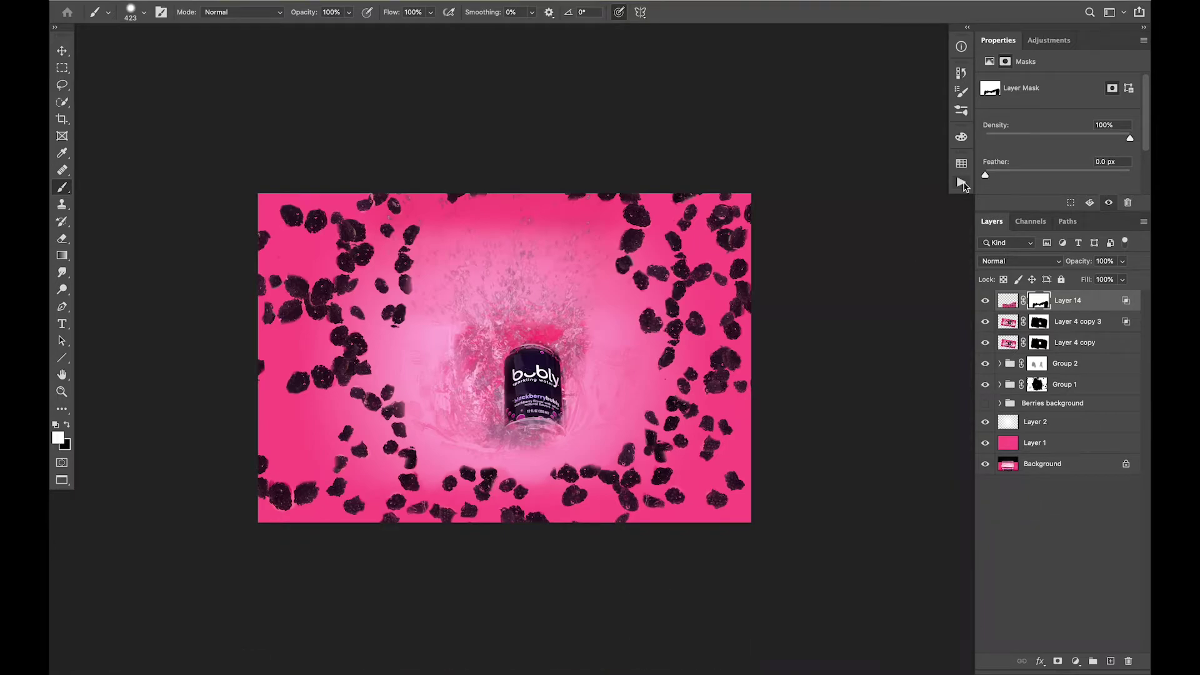
Expand Group 2 and open a splash layer's blending options
click(961, 182)
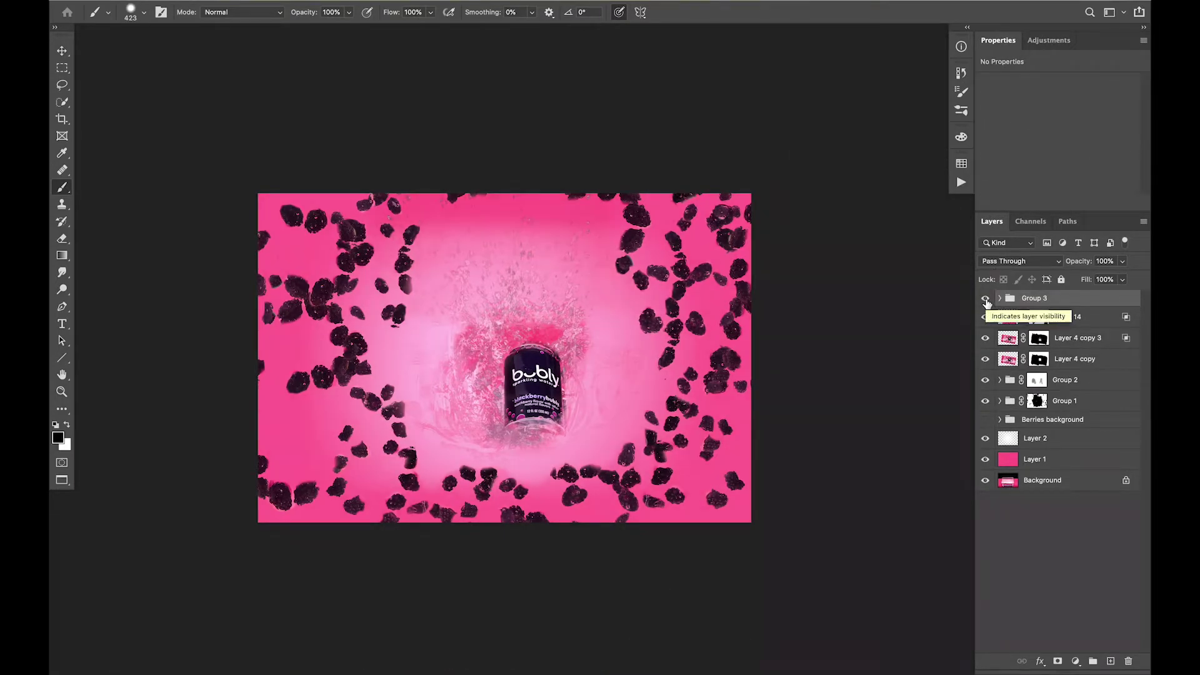
click(1000, 380)
double_click(1025, 403)
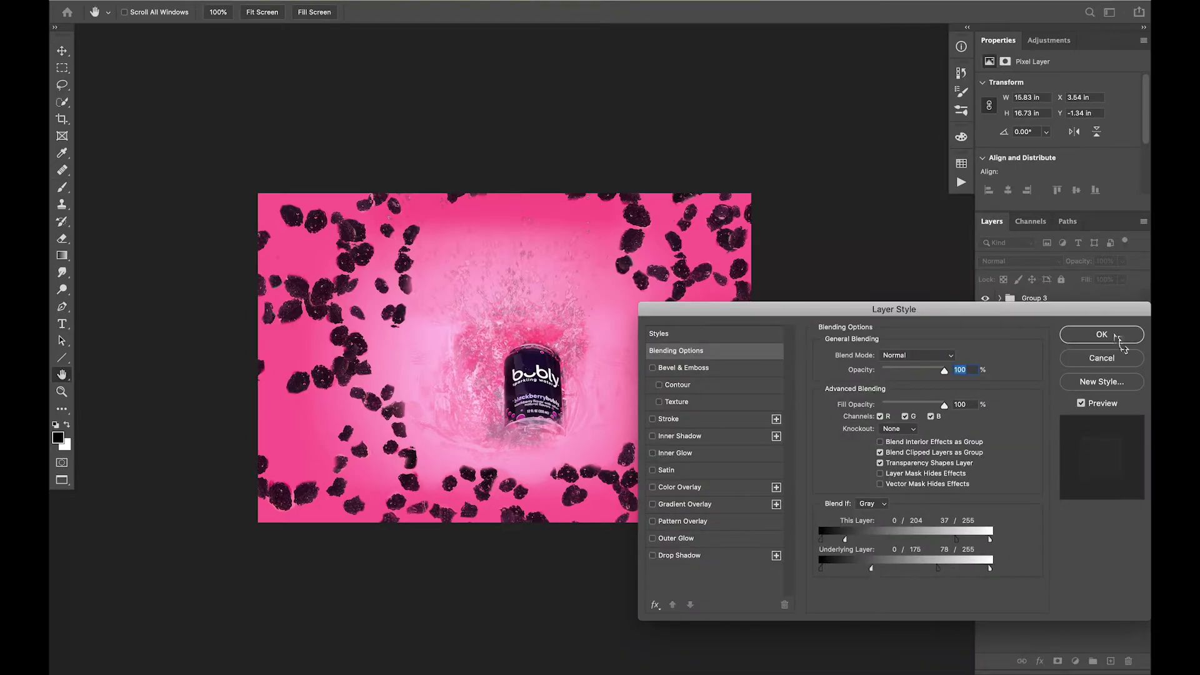
click(1117, 338)
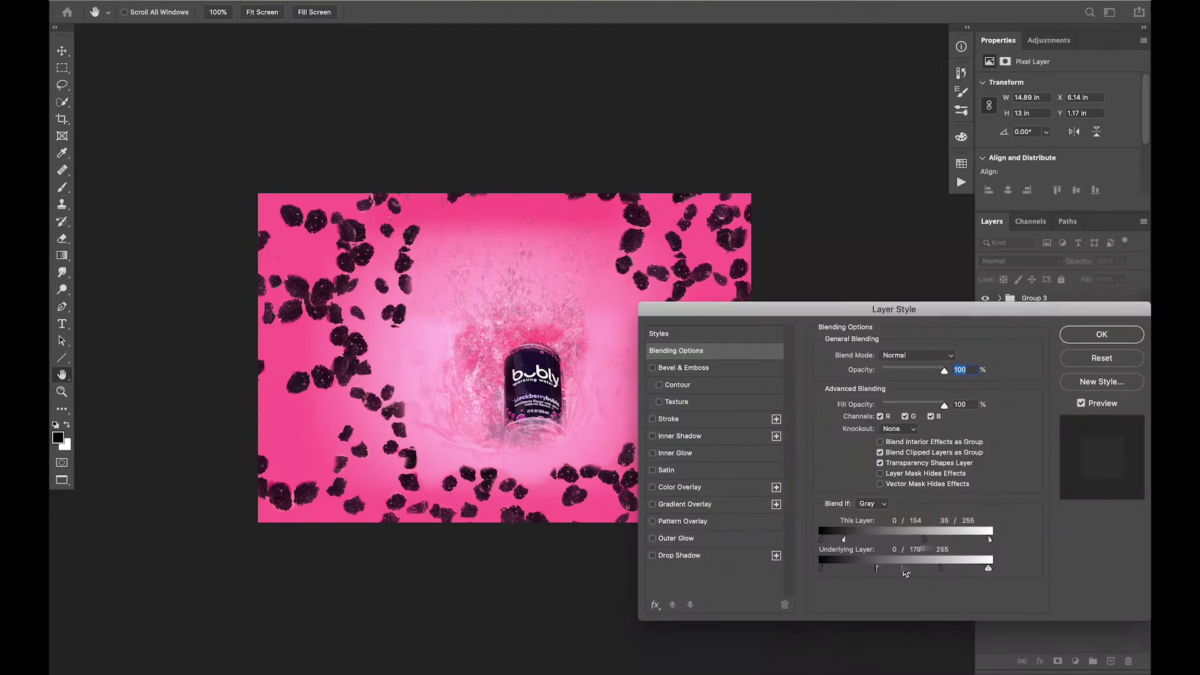
Blend the splash with Underlying Layer sliders, then duplicate it as Layer 10 copy 3 shifted right
drag(906, 573, 932, 572)
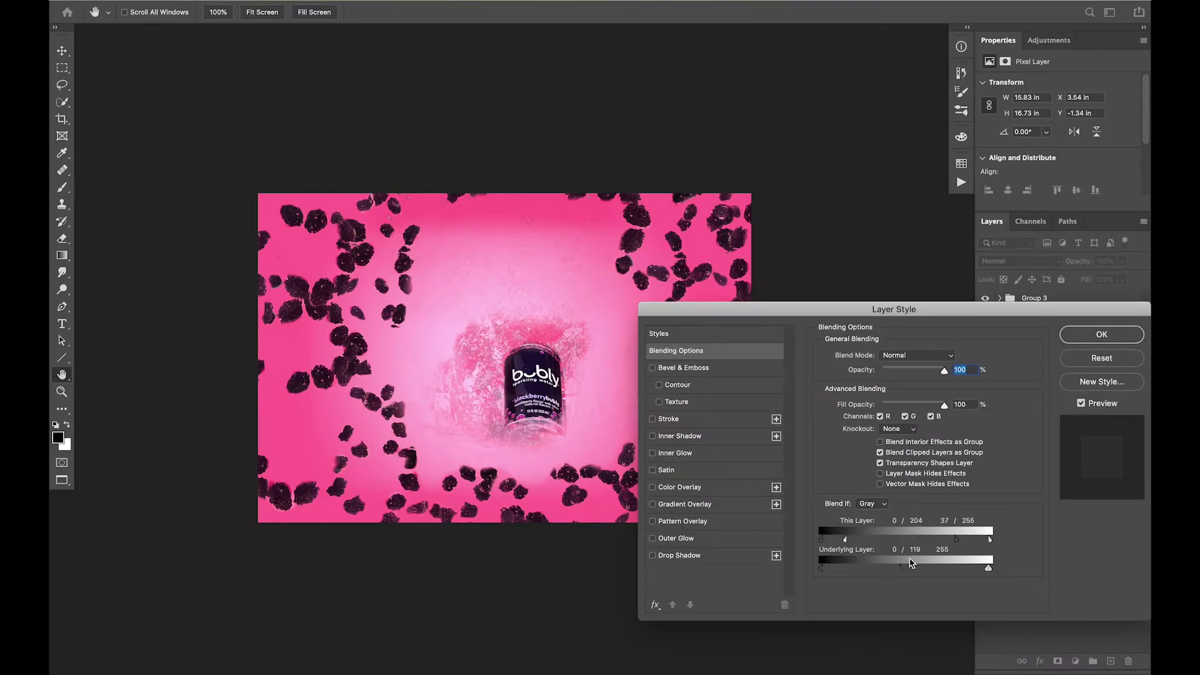
drag(910, 563, 910, 567)
drag(988, 567, 967, 568)
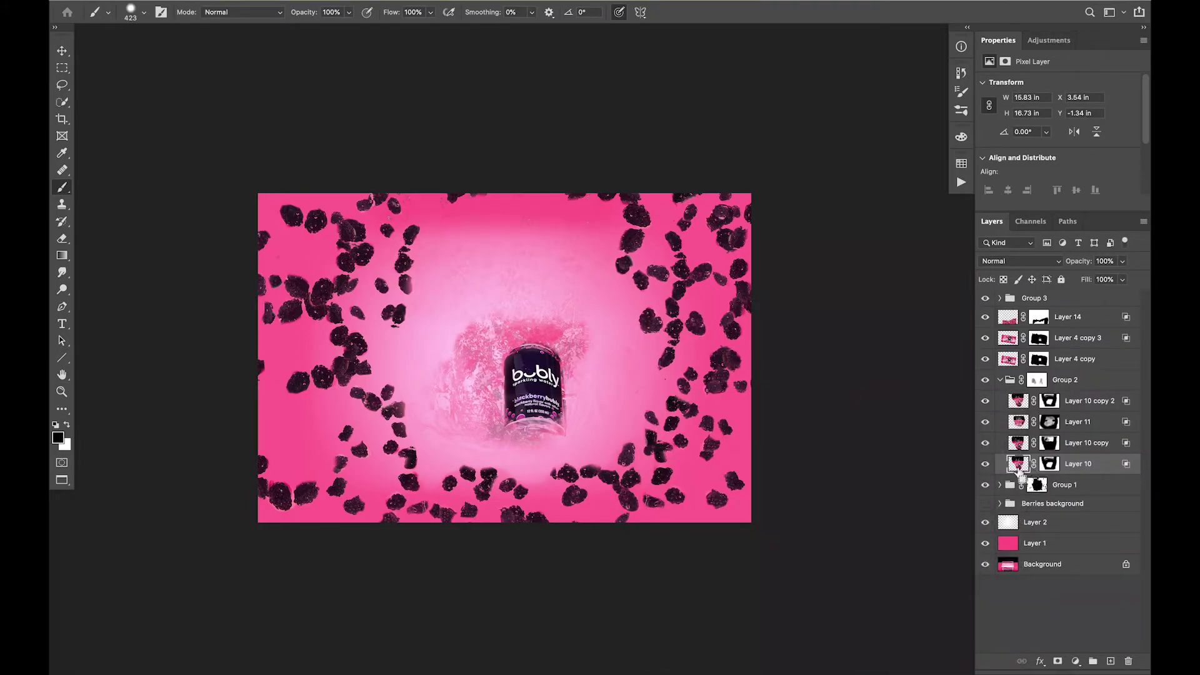
drag(1014, 473, 1009, 494)
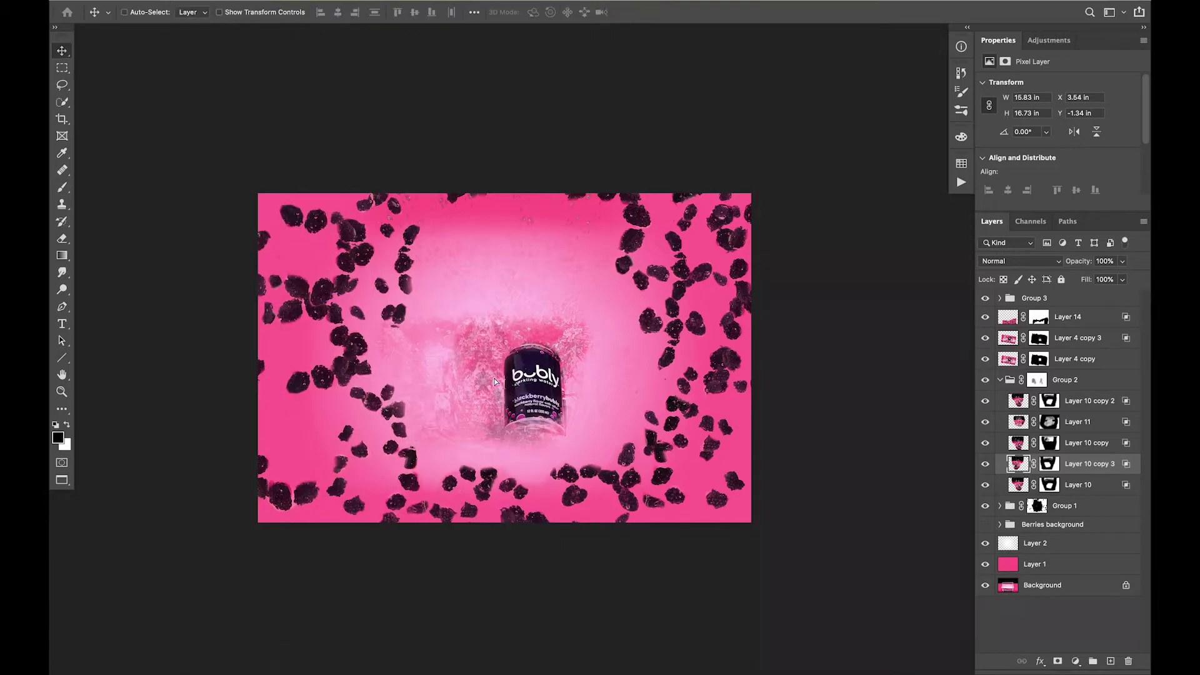
drag(494, 382, 597, 382)
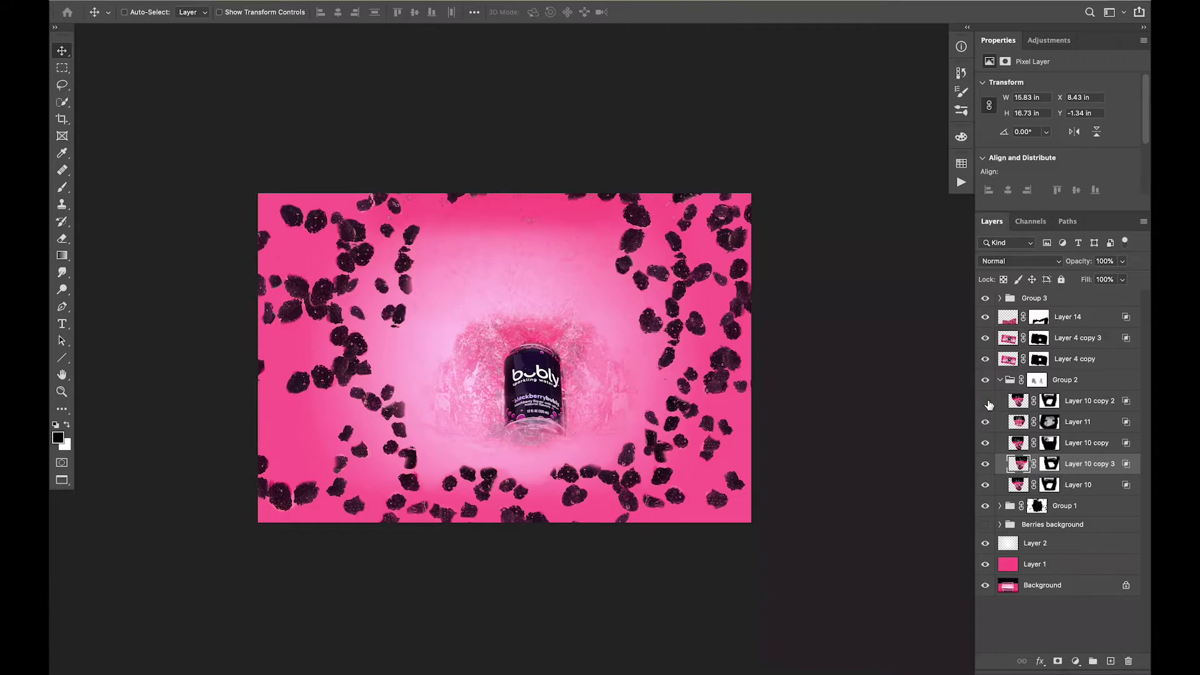
Target Group 2's and Group 1's masks for brushing, and show Berries background again
click(1000, 379)
click(1036, 380)
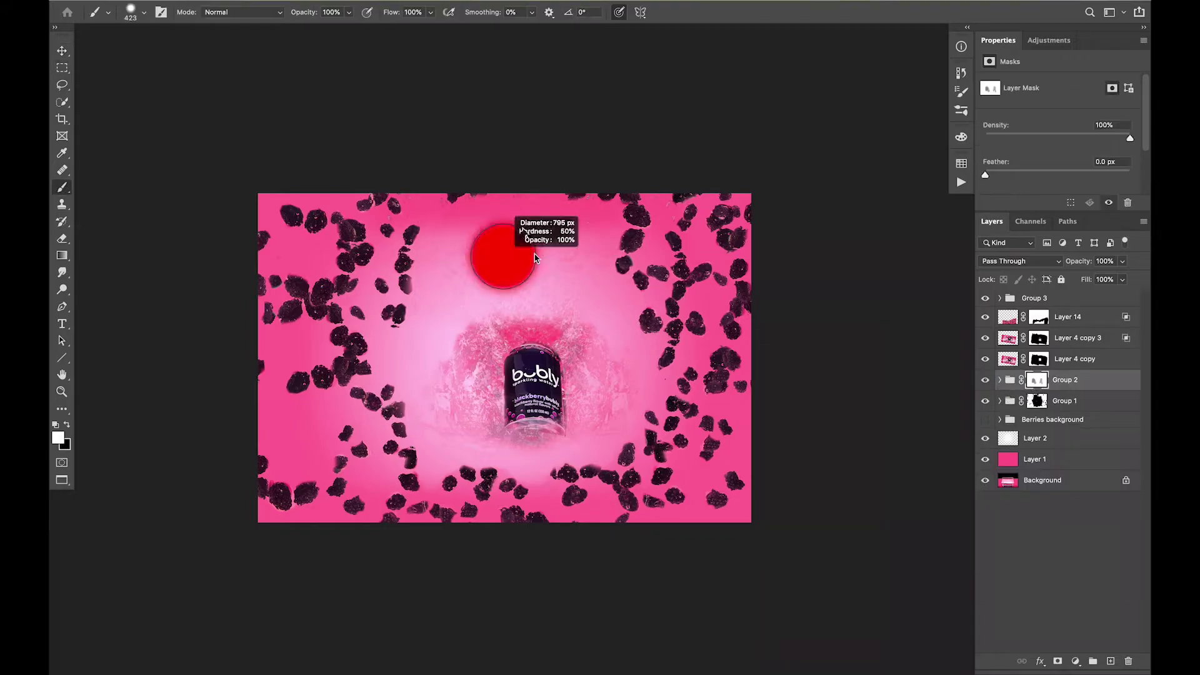
key(b)
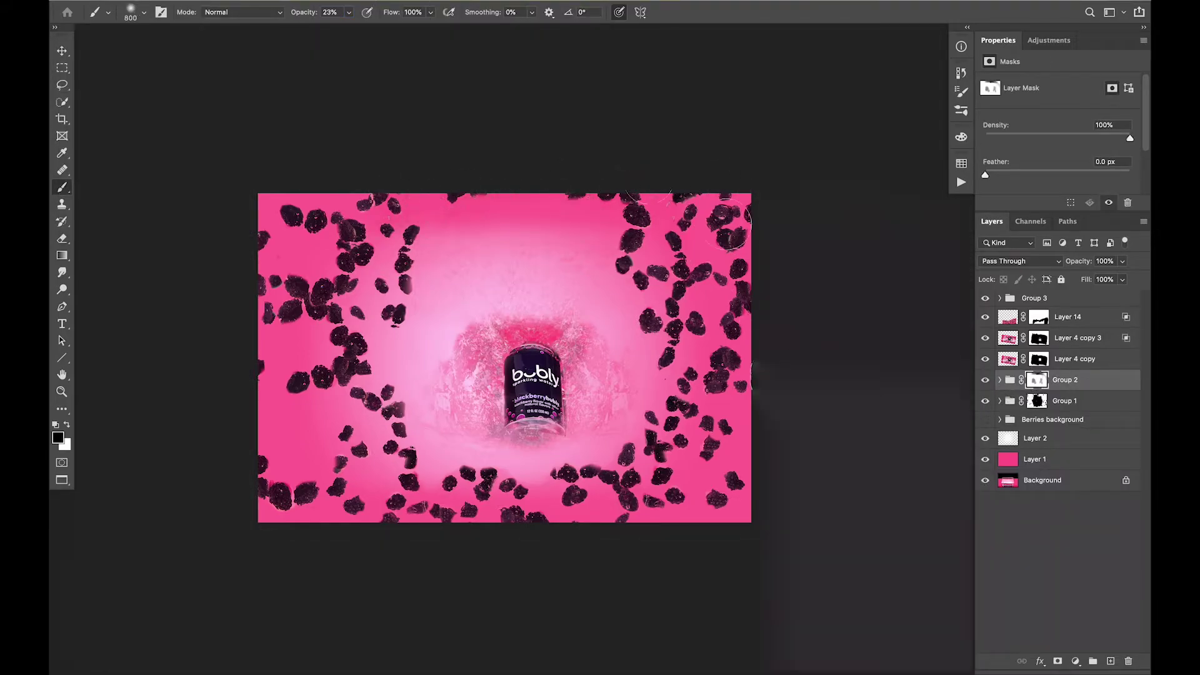
click(1036, 400)
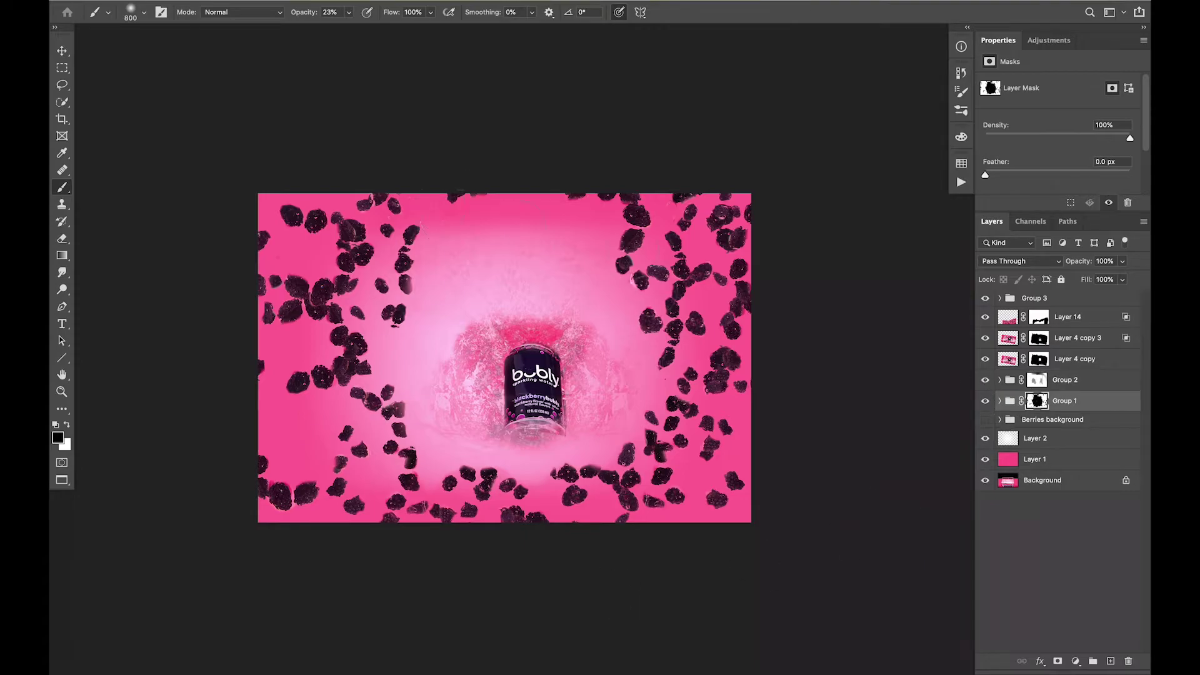
click(993, 421)
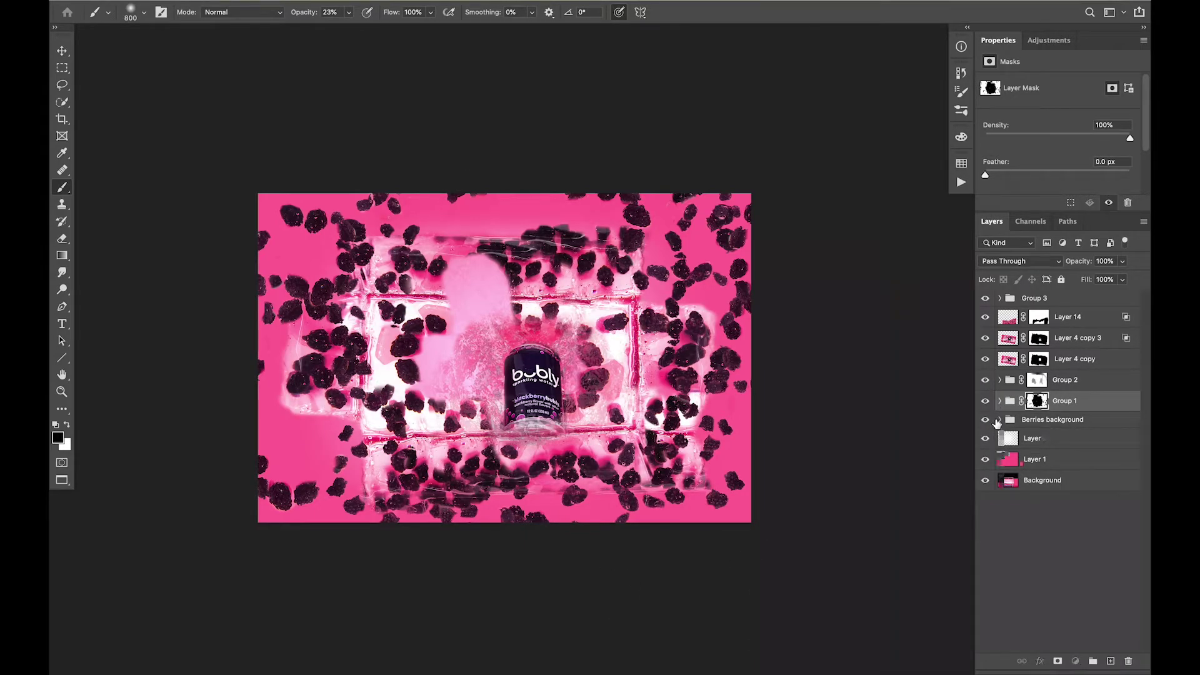
Hide Layer 4, move the Layer 7 copy berries toward centre, and rotate them about 15°
click(999, 419)
click(985, 501)
click(1022, 546)
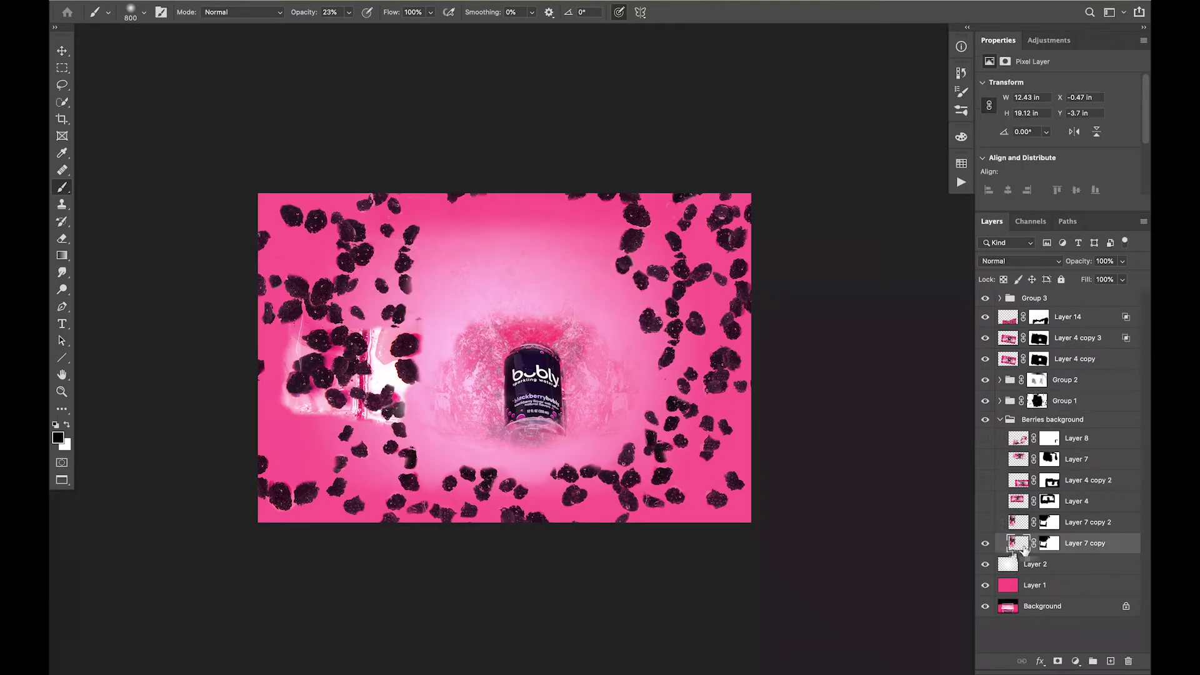
key(v)
drag(375, 375, 537, 388)
key(ctrl+t)
drag(710, 507, 658, 556)
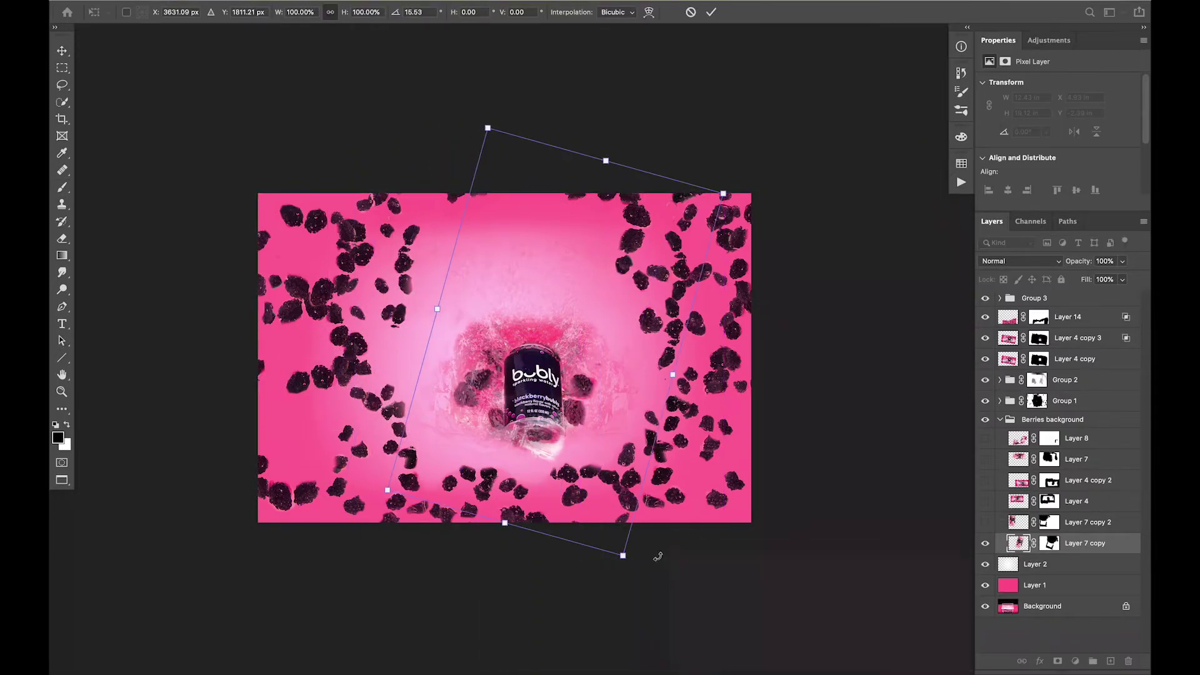
key(Return)
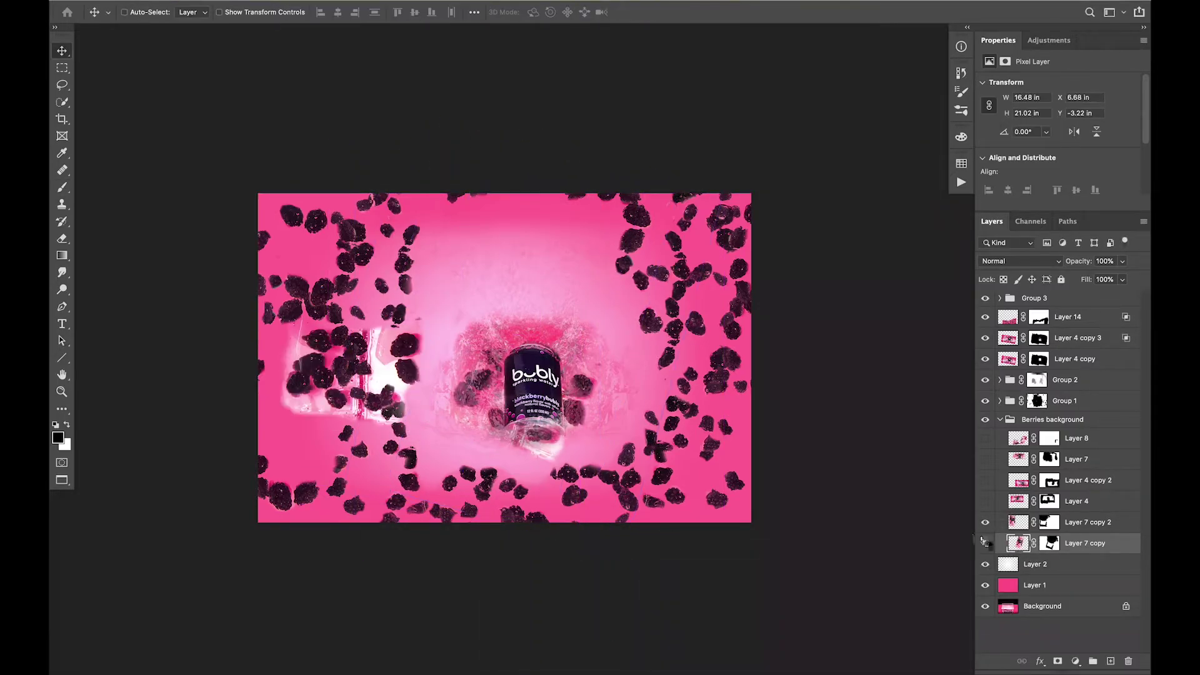
Duplicate the berries as Layer 7 copy 2, rotated about 174° and shifted right
mouse_move(513, 400)
alt+mouse_down()
mouse_move(415, 288)
mouse_move(677, 273)
alt+mouse_up()
key(ctrl+t)
mouse_move(658, 343)
mouse_down()
mouse_move(686, 372)
mouse_move(558, 391)
mouse_up()
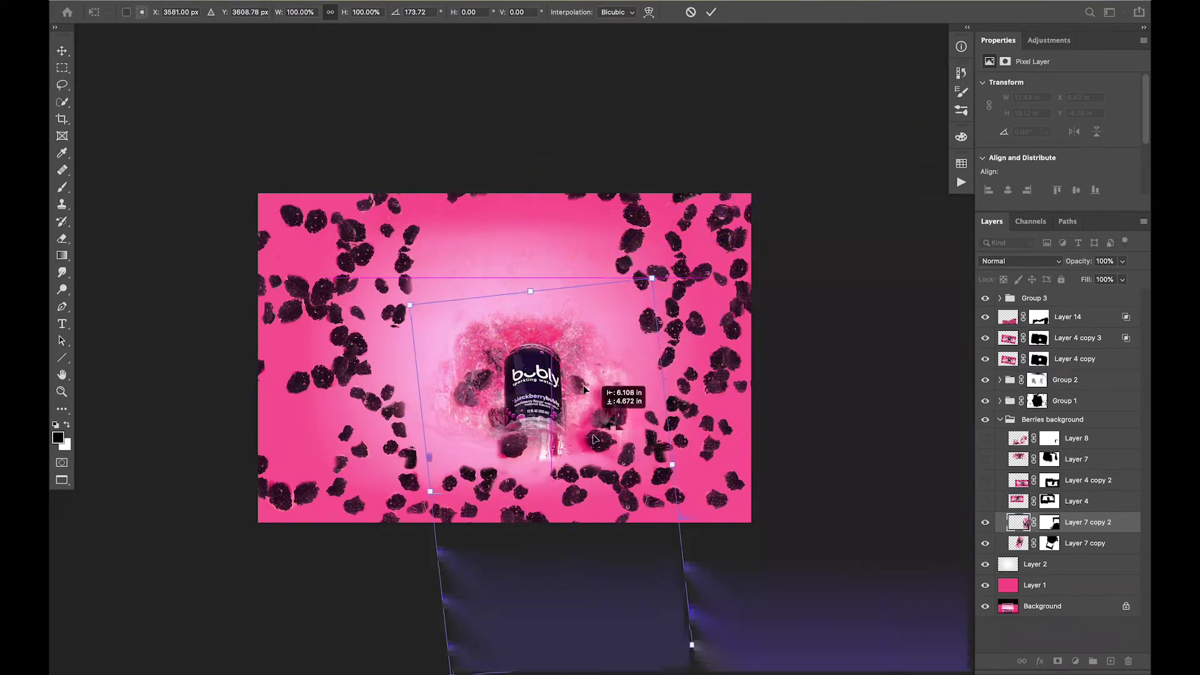
key(Return)
Paint berries back around the can's base on the Layer 7 copy masks, brush opacity 45%
key(b)
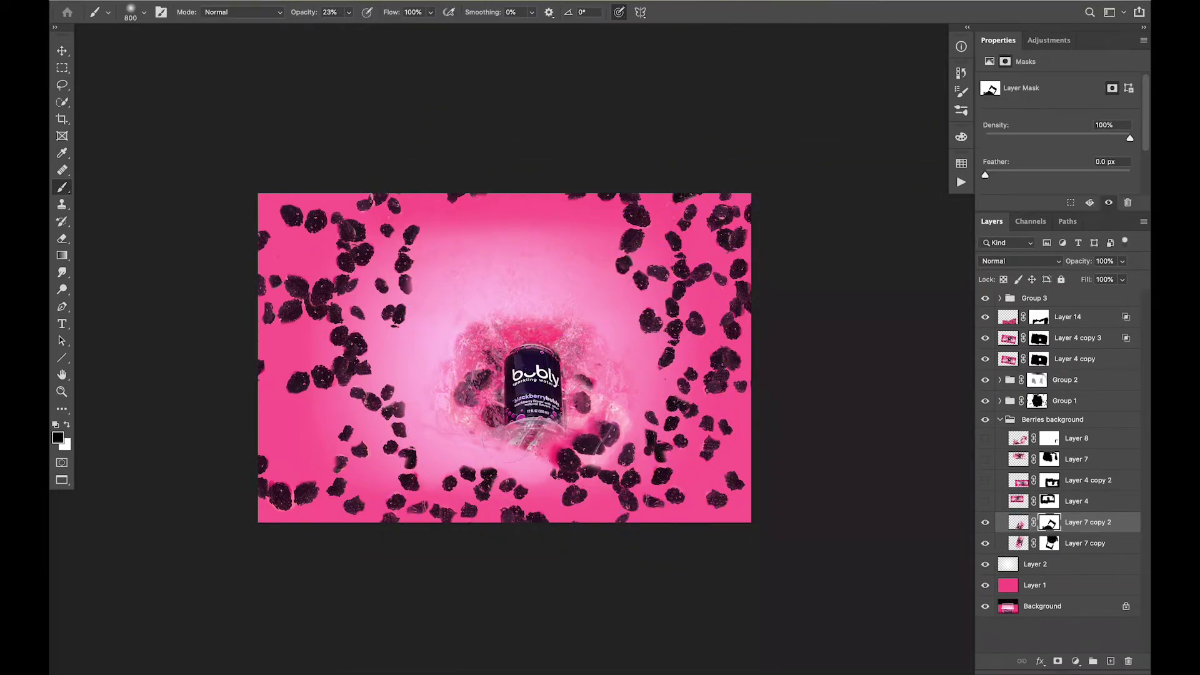
click(1041, 545)
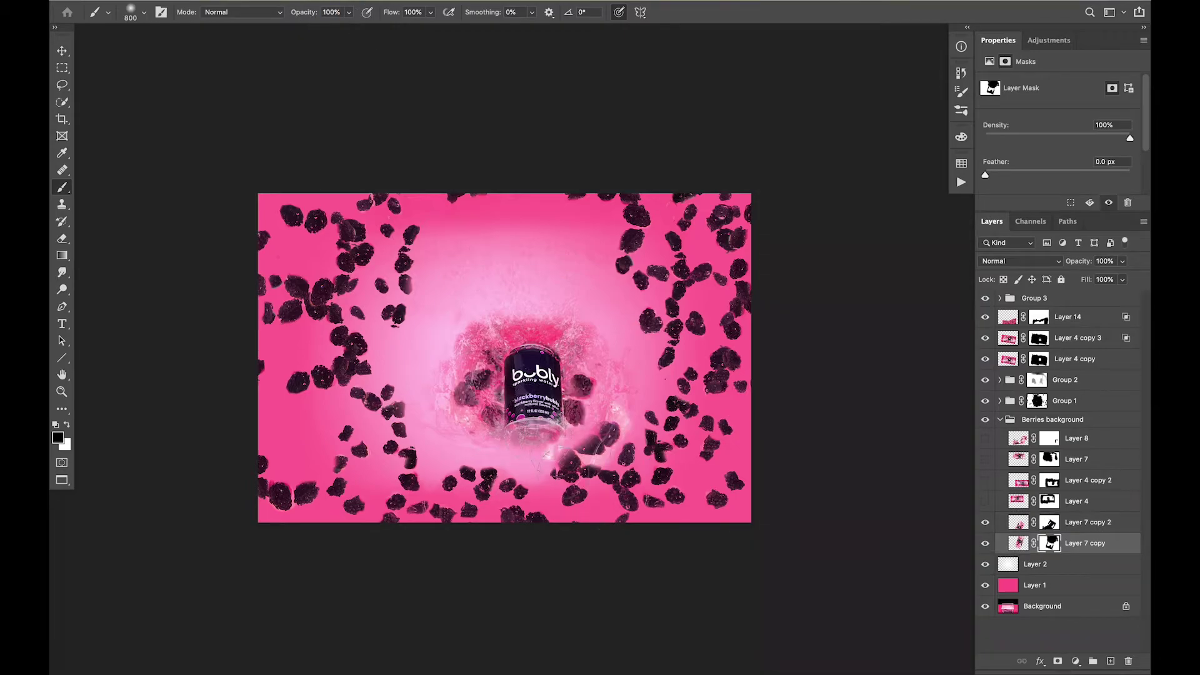
key(alt+bracketright)
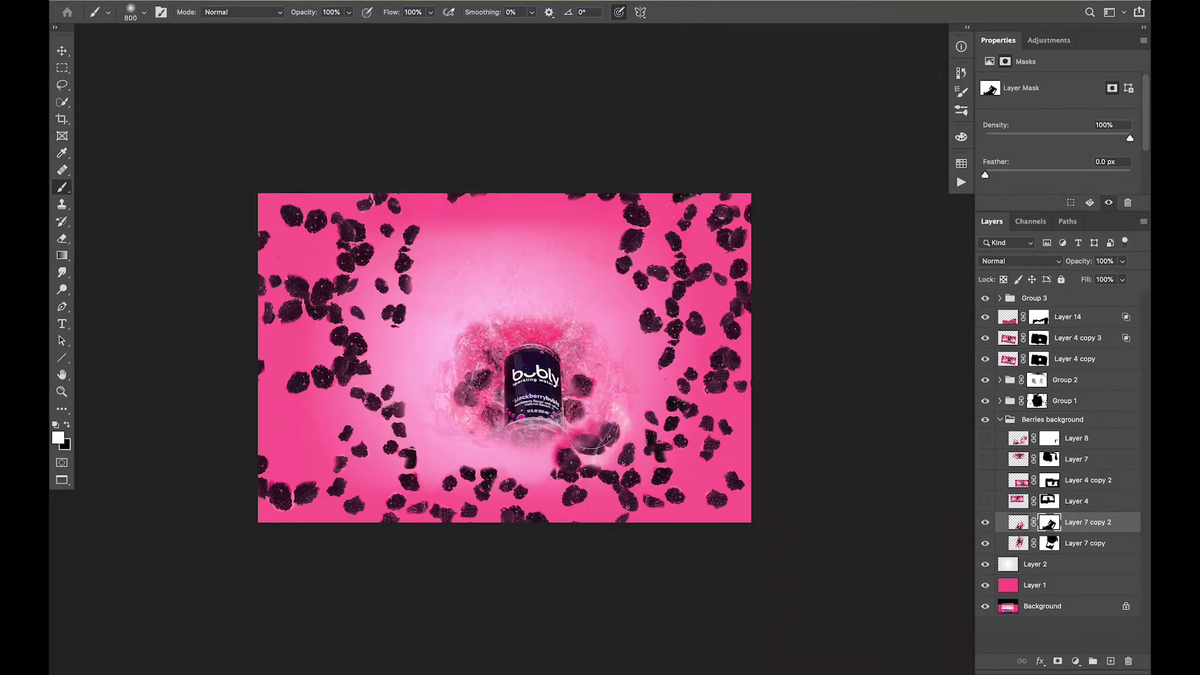
drag(563, 441, 481, 375)
key(ctrl+2)
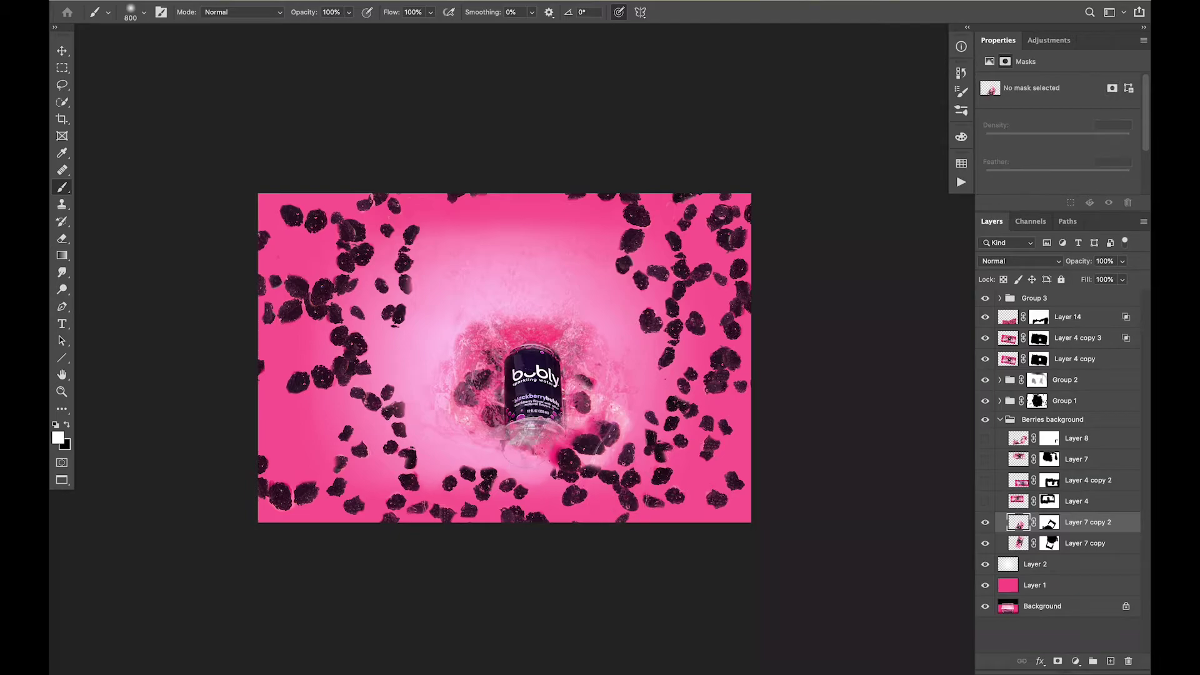
click(1050, 525)
click(1067, 542)
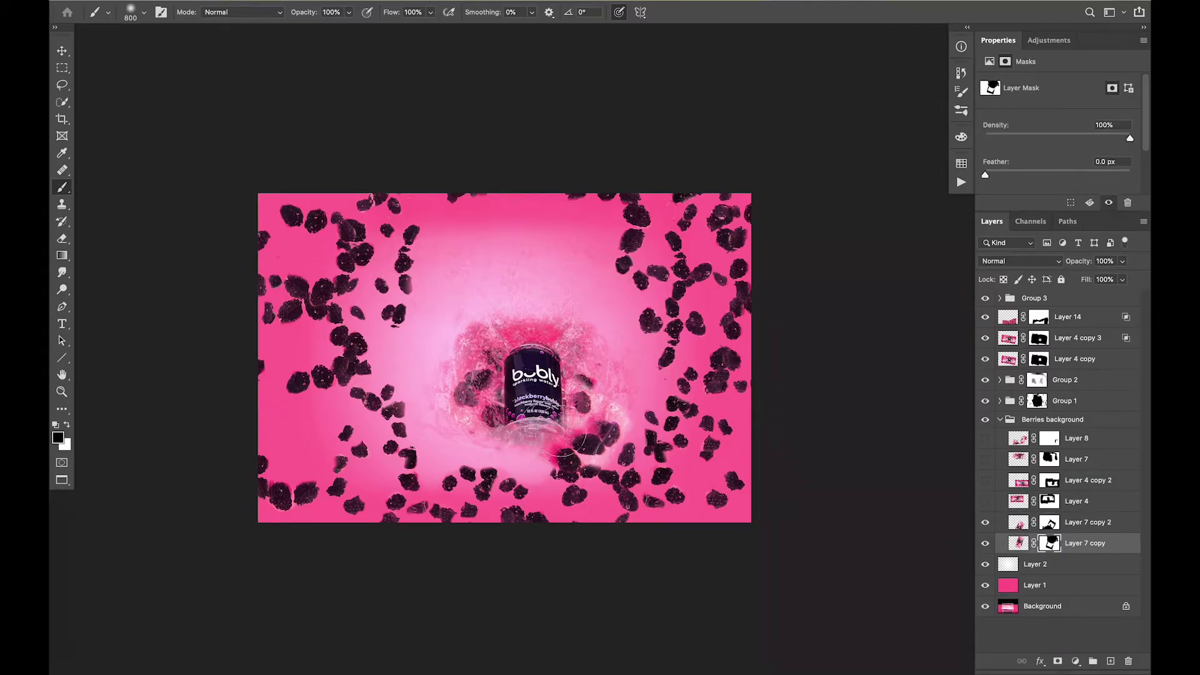
click(1050, 522)
key(4)
key(5)
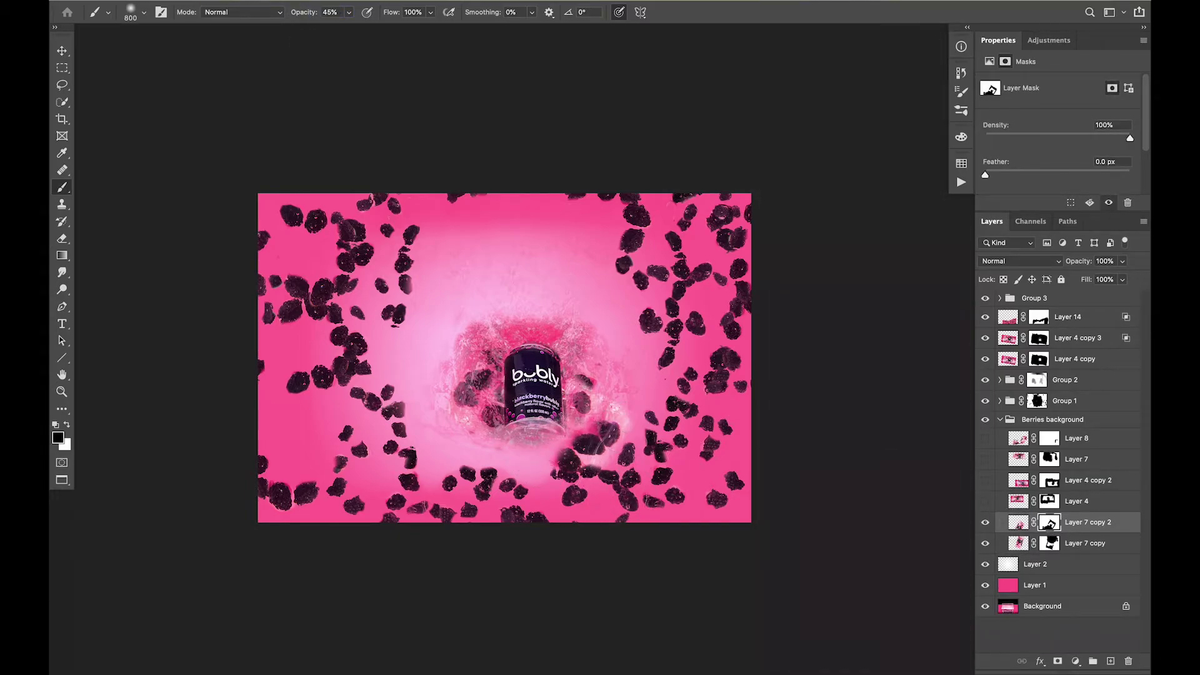
Show Layer 4, nudge the ice down, mask its left part, and blend it in
click(1075, 501)
click(985, 501)
key(v)
key(shift+Down)
key(shift+Down)
key(shift+Down)
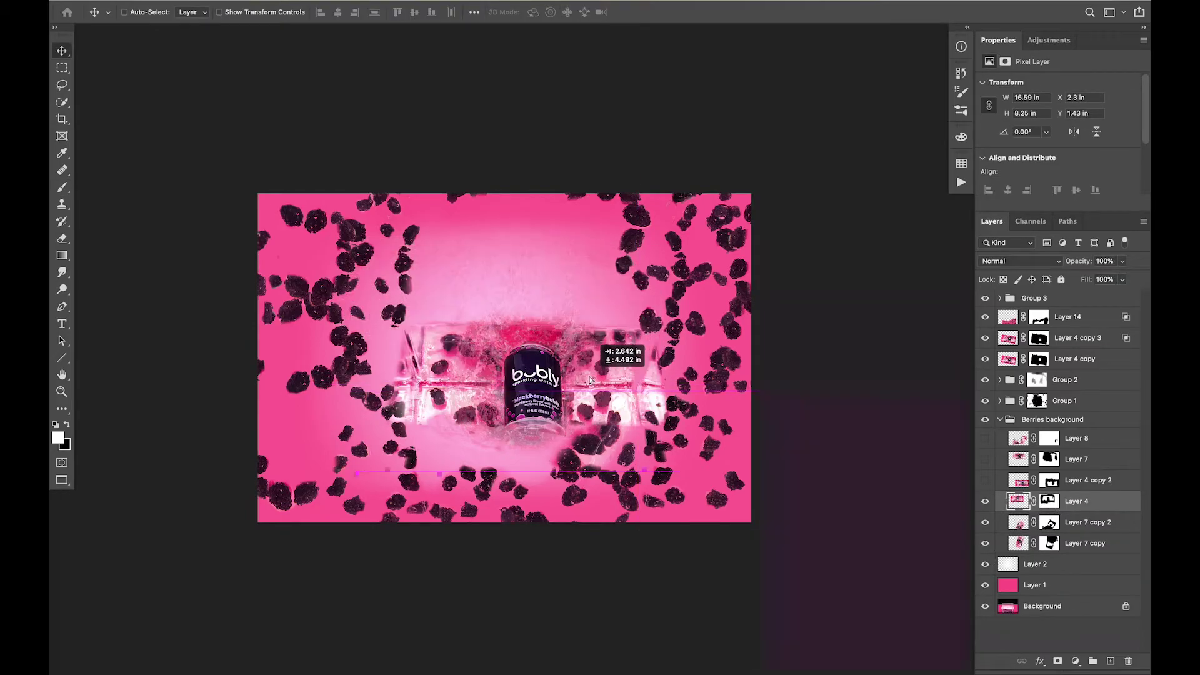
click(1050, 501)
key(b)
key(x)
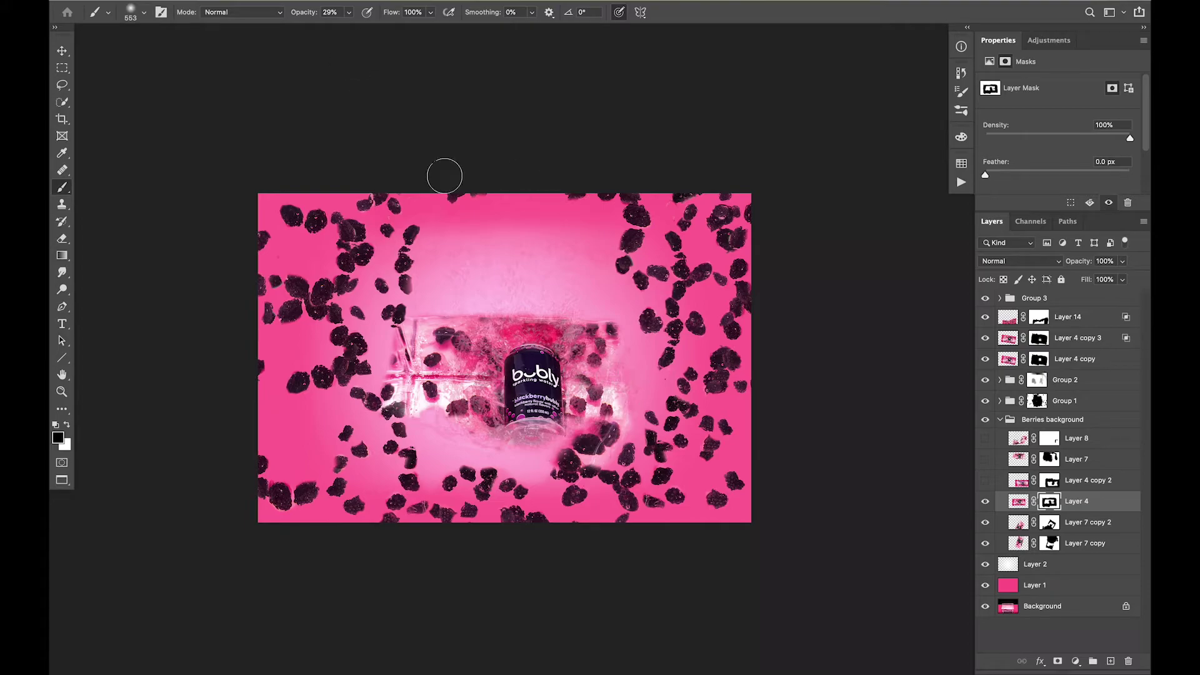
scroll(408, 444, up, 2)
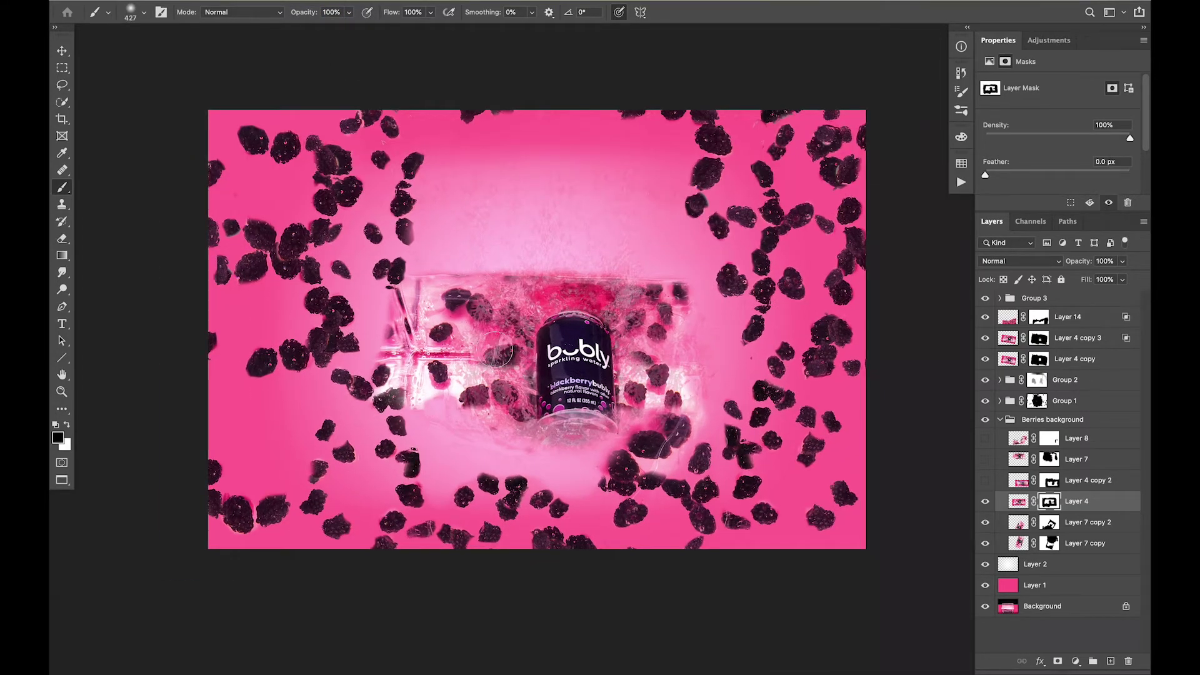
drag(400, 394, 400, 287)
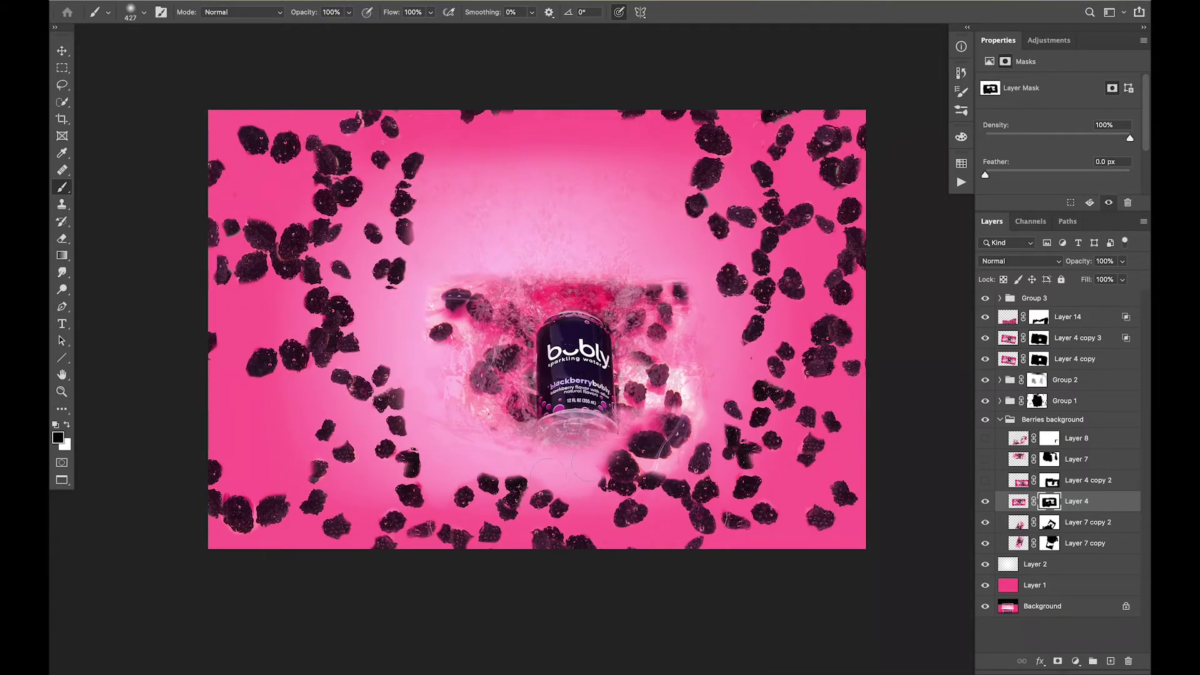
double_click(1038, 506)
drag(989, 544, 911, 544)
click(1097, 335)
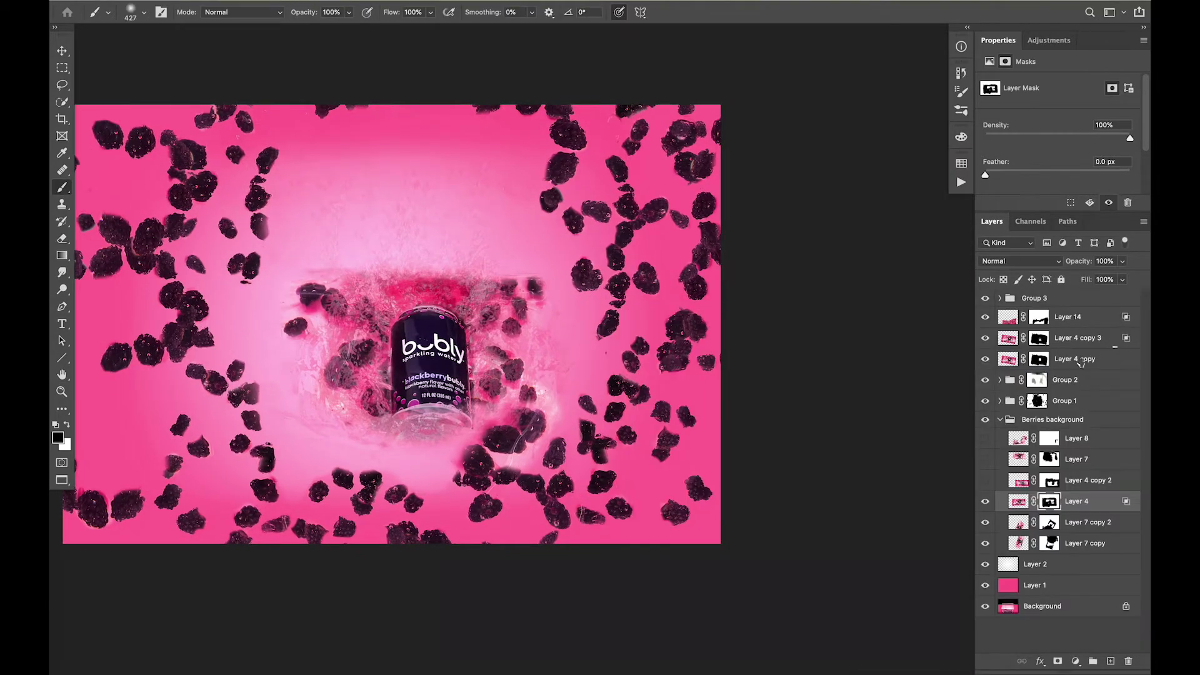
Show and centre Layer 4 copy 2, fade its brights, and mask out the dark berry band
click(985, 480)
key(v)
mouse_move(438, 357)
mouse_down()
mouse_move(552, 371)
mouse_move(480, 369)
mouse_up()
right_click(1021, 480)
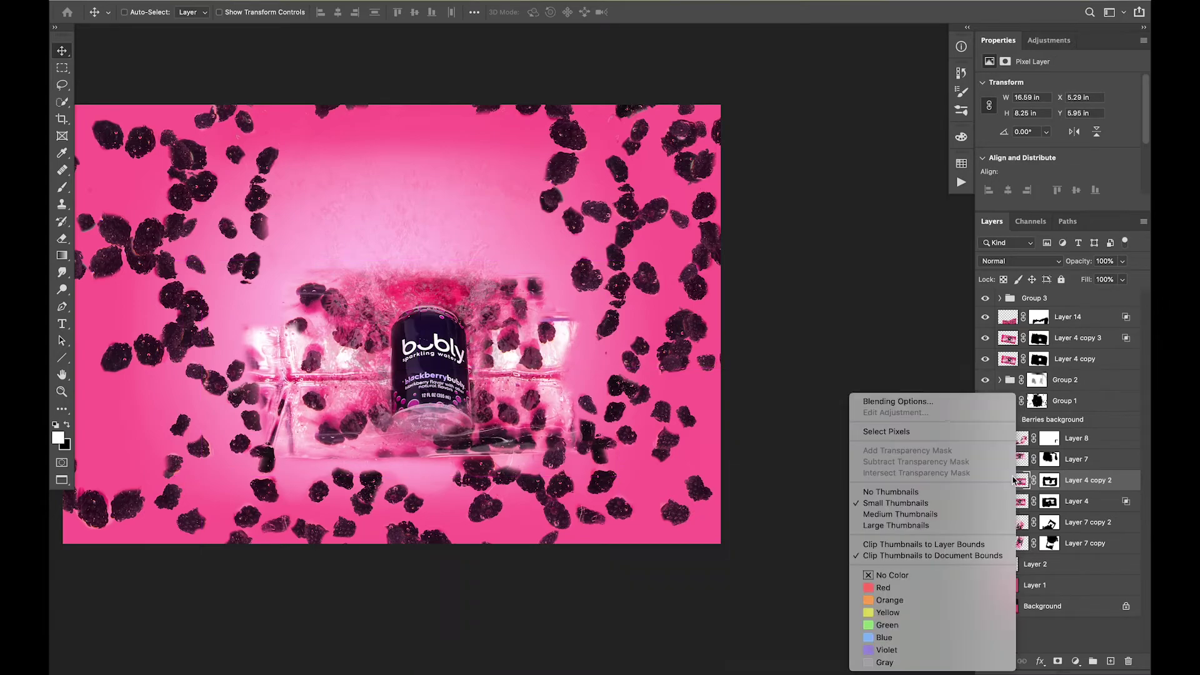
click(875, 396)
mouse_move(881, 566)
mouse_down()
mouse_move(989, 567)
mouse_move(900, 538)
mouse_up()
key(Return)
click(1050, 480)
key(b)
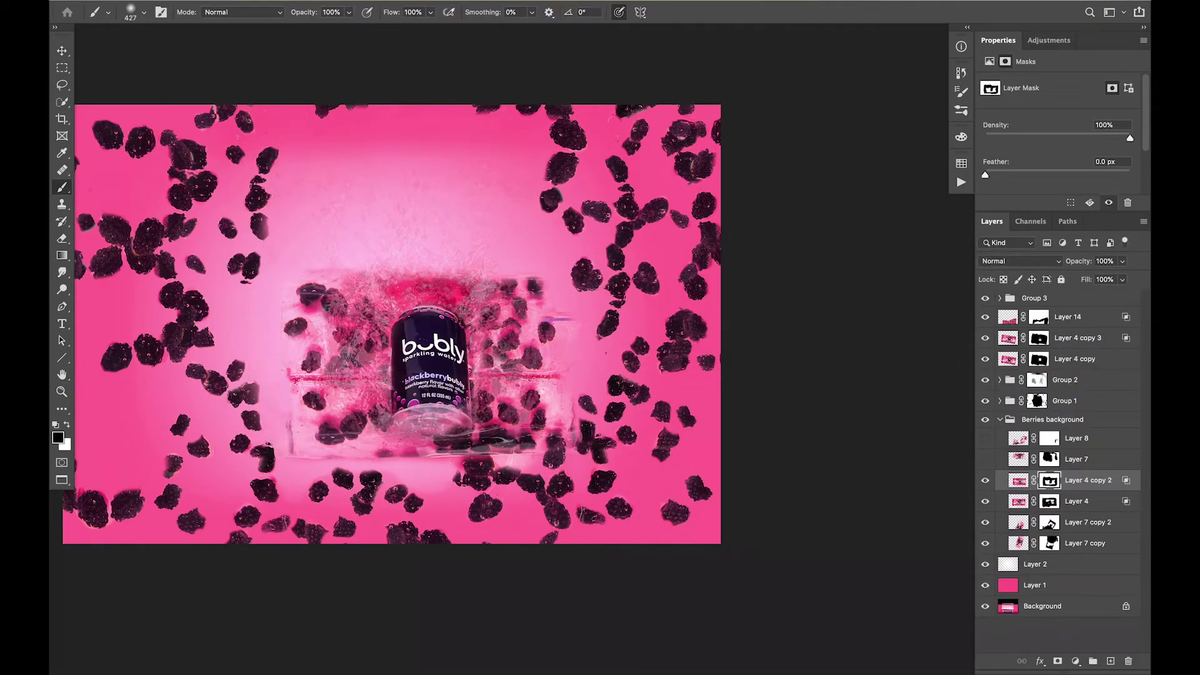
drag(400, 445, 556, 416)
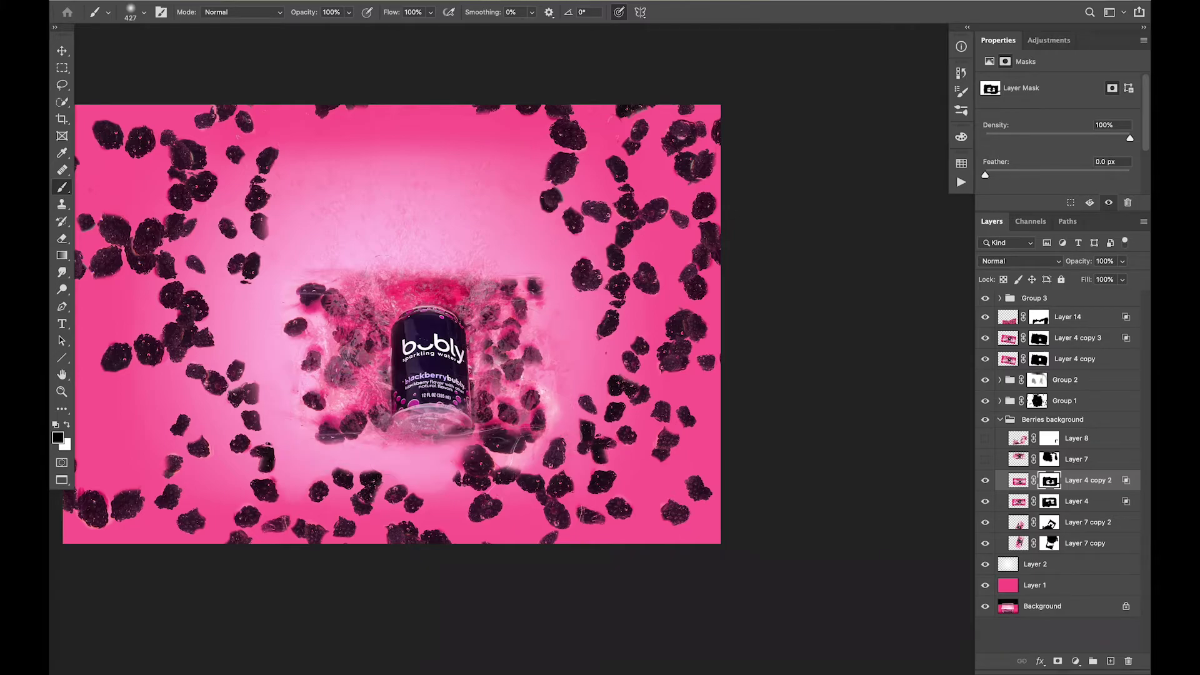
Show Layer 7, rotate it about -38°, and give it a layer style
click(985, 460)
click(1076, 459)
key(ctrl+t)
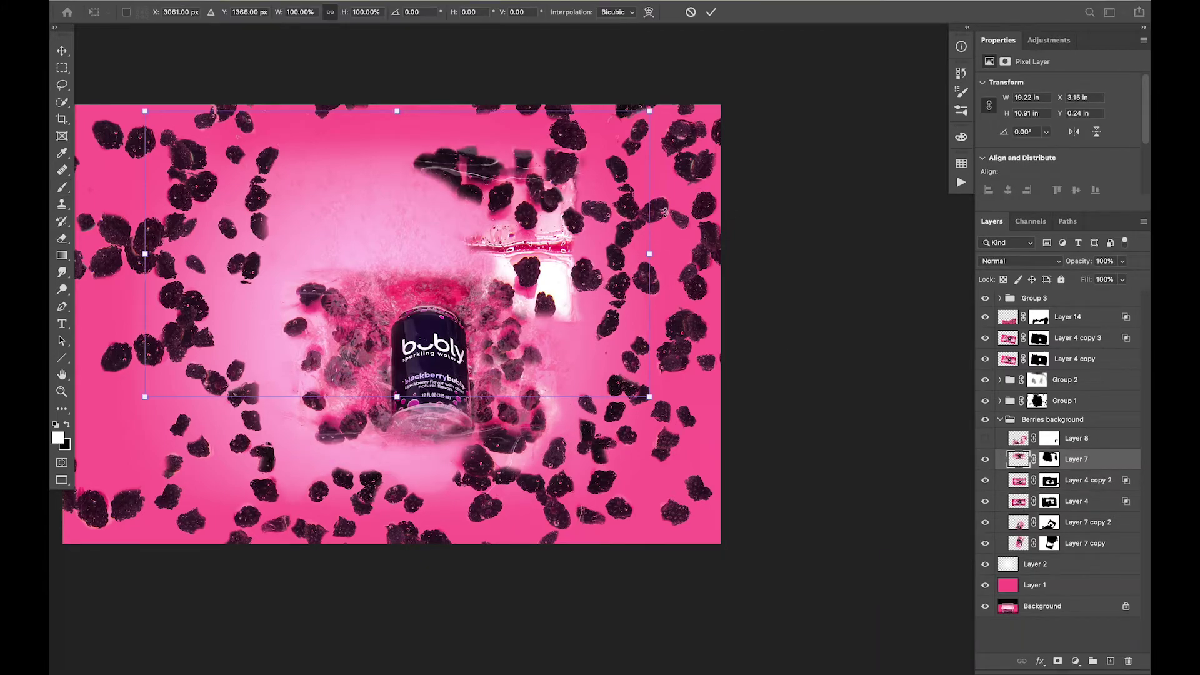
mouse_move(758, 286)
mouse_down()
mouse_move(664, 133)
mouse_move(562, 250)
mouse_up()
key(Return)
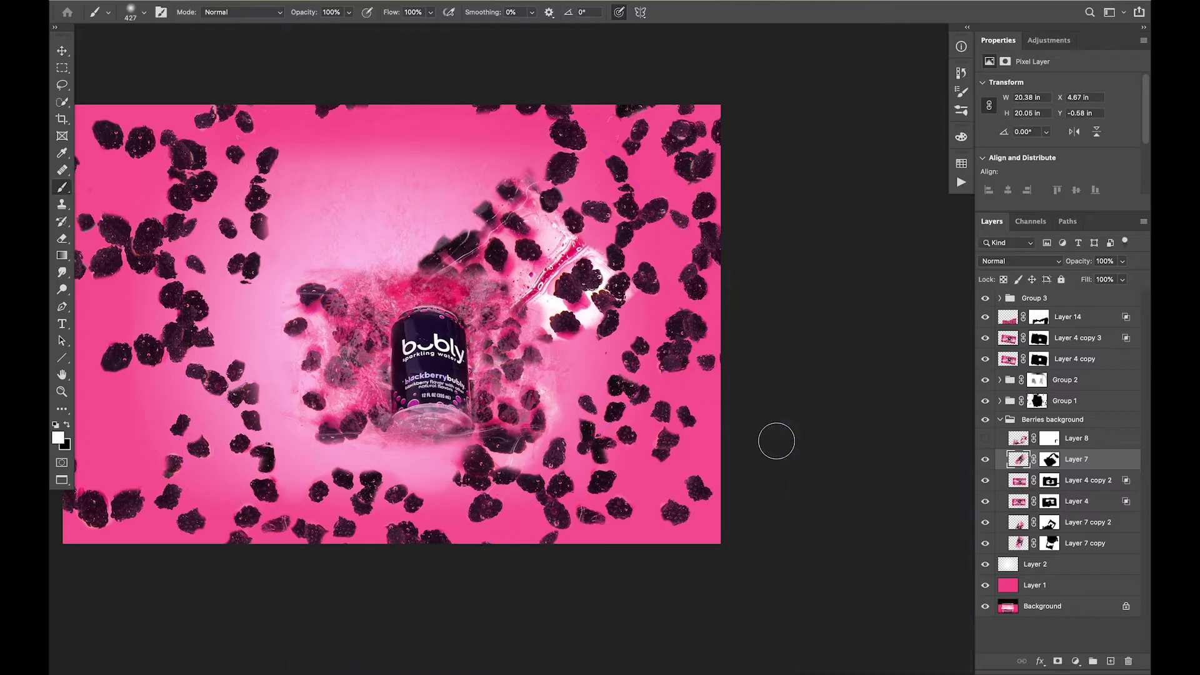
double_click(1020, 461)
click(1098, 260)
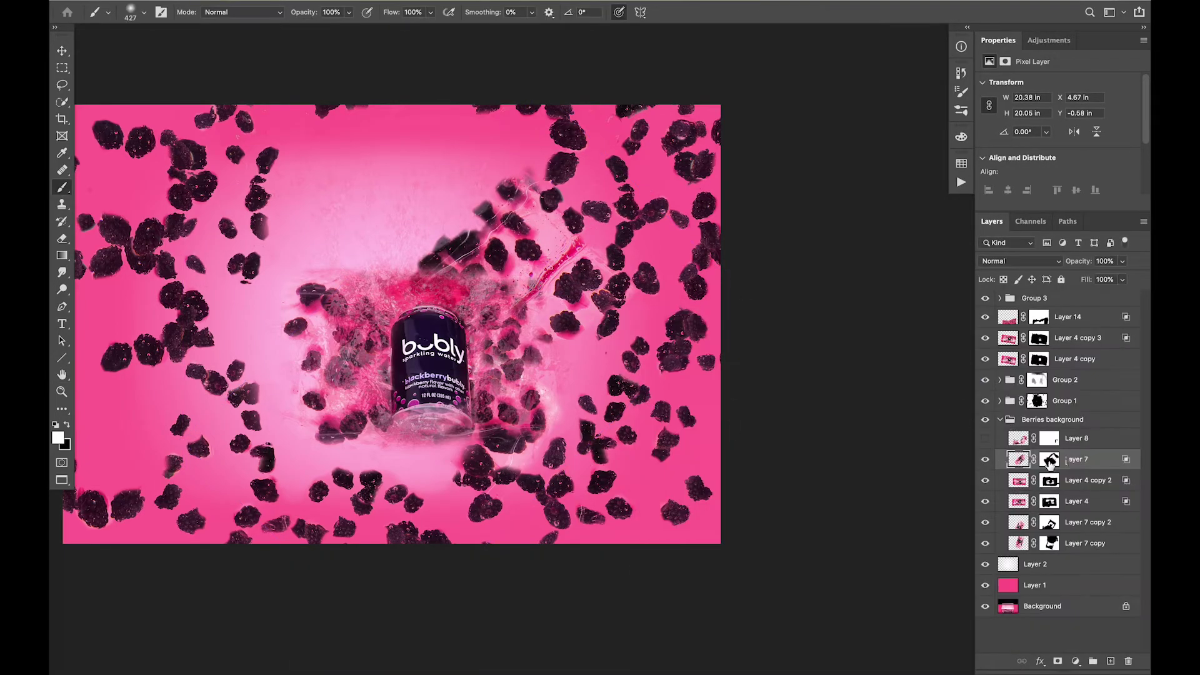
click(1050, 459)
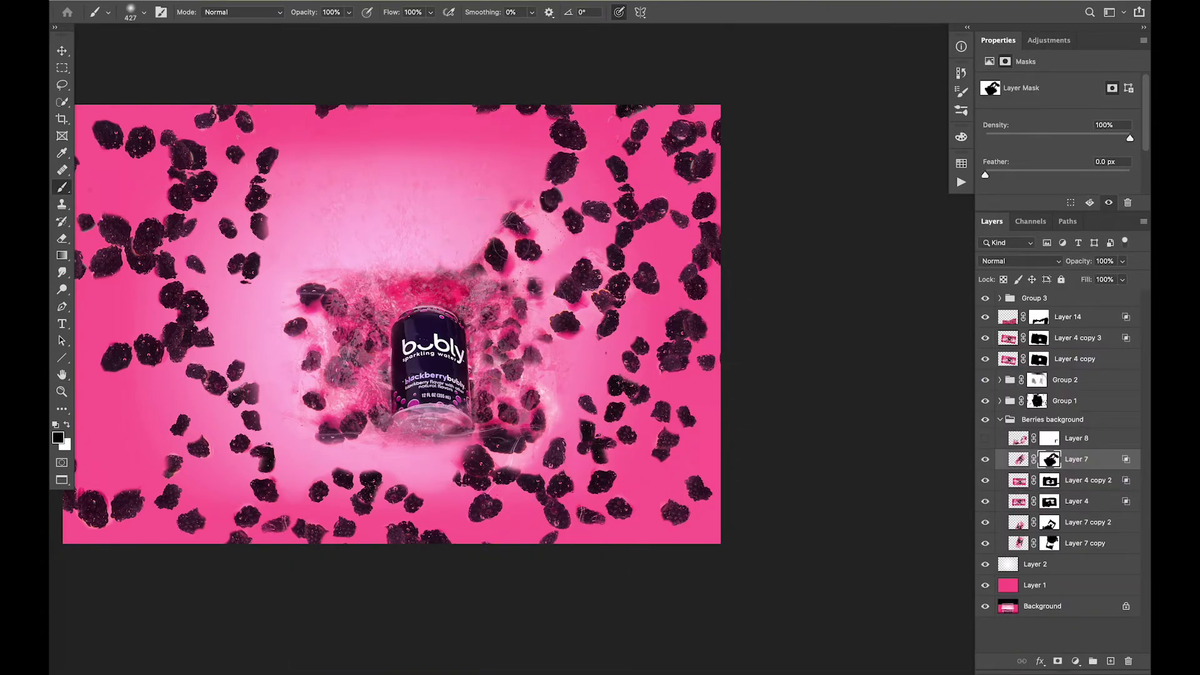
Show Layer 8 and rotate it upside down (about -178.7°) across the image
click(985, 438)
click(1077, 438)
key(ctrl+t)
mouse_move(738, 481)
mouse_down()
mouse_move(243, 327)
mouse_move(421, 180)
mouse_move(446, 189)
mouse_move(397, 210)
mouse_up()
Blend away Layer 8's darker tones with Blend If and mask out its stray glass streaks
key(Return)
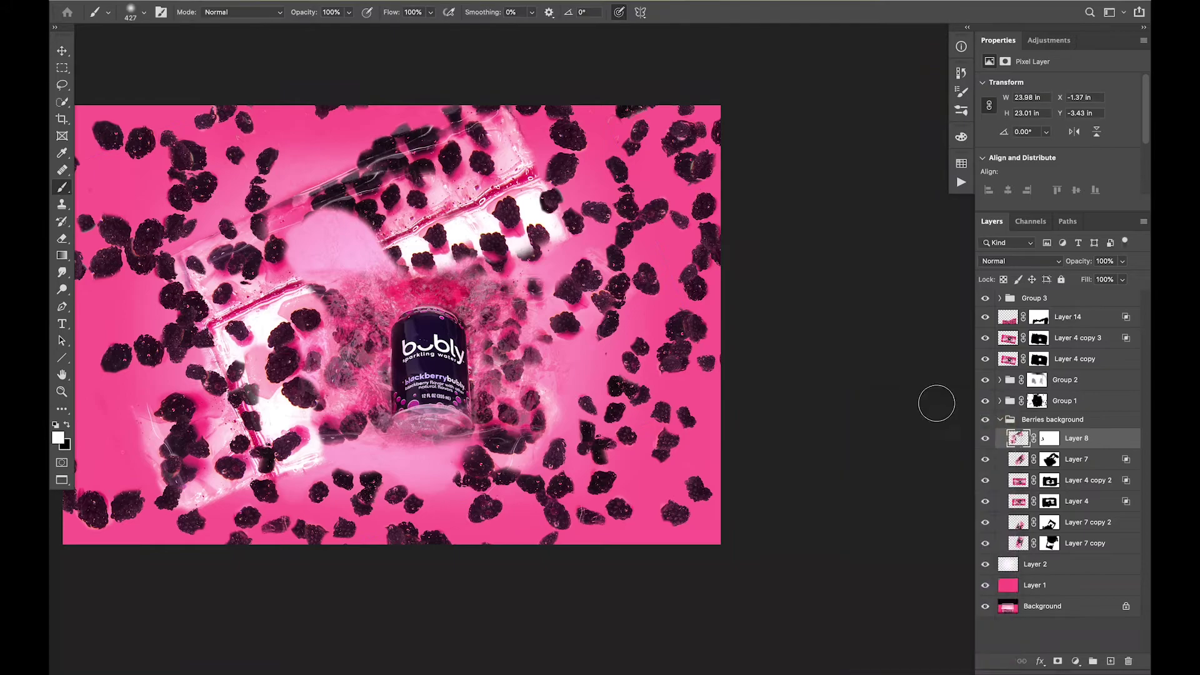
double_click(1103, 438)
drag(891, 538, 930, 537)
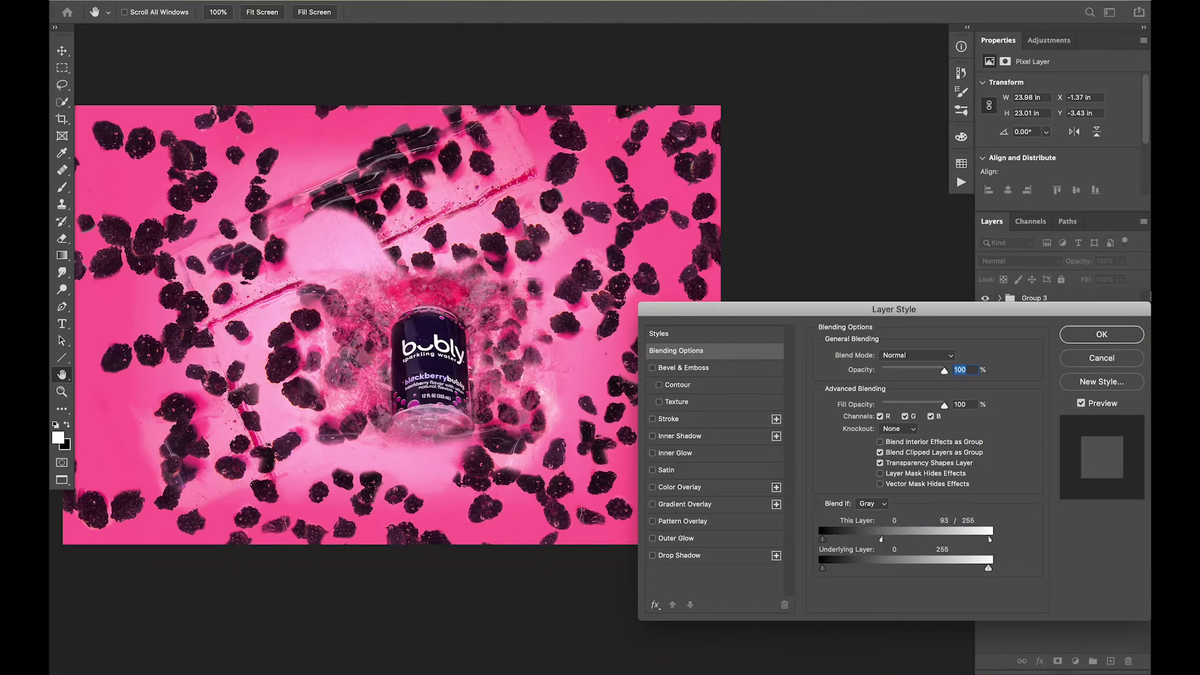
key(Return)
key(b)
mouse_move(400, 262)
mouse_down()
mouse_move(488, 213)
mouse_move(407, 137)
mouse_move(338, 188)
mouse_move(400, 169)
mouse_up()
key(ctrl+z)
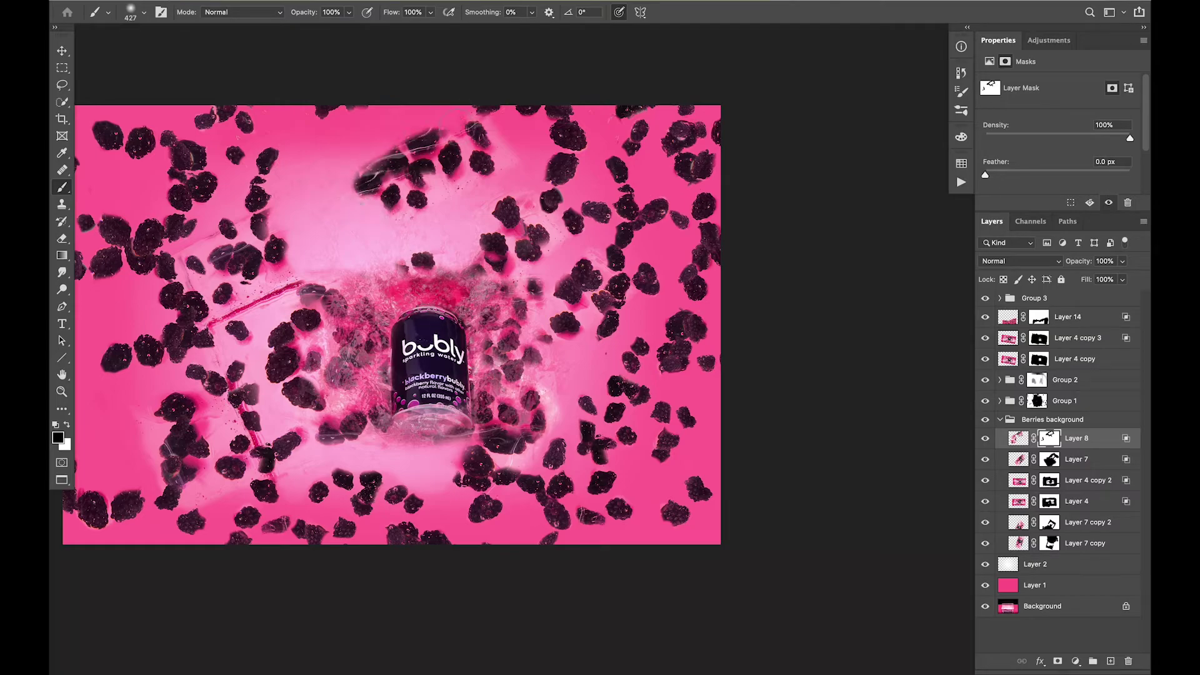
drag(300, 284, 209, 325)
drag(206, 400, 249, 477)
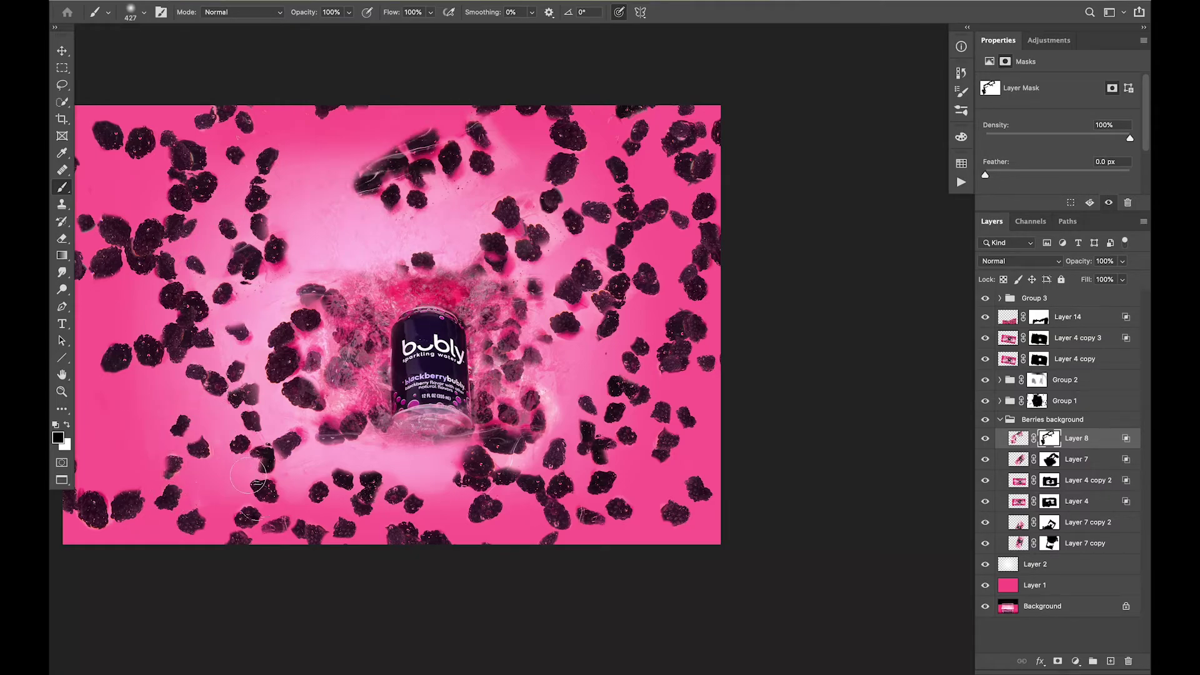
Delete Layer 4 from the Berries background group
key(ctrl+minus)
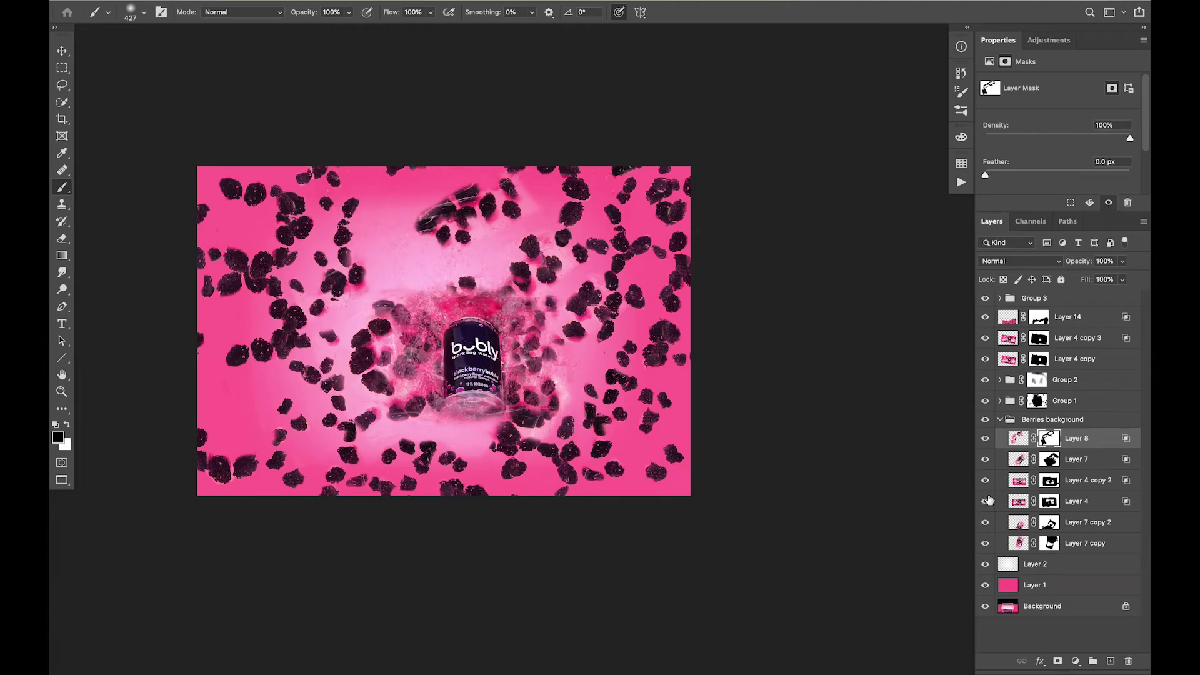
click(1000, 501)
key(Delete)
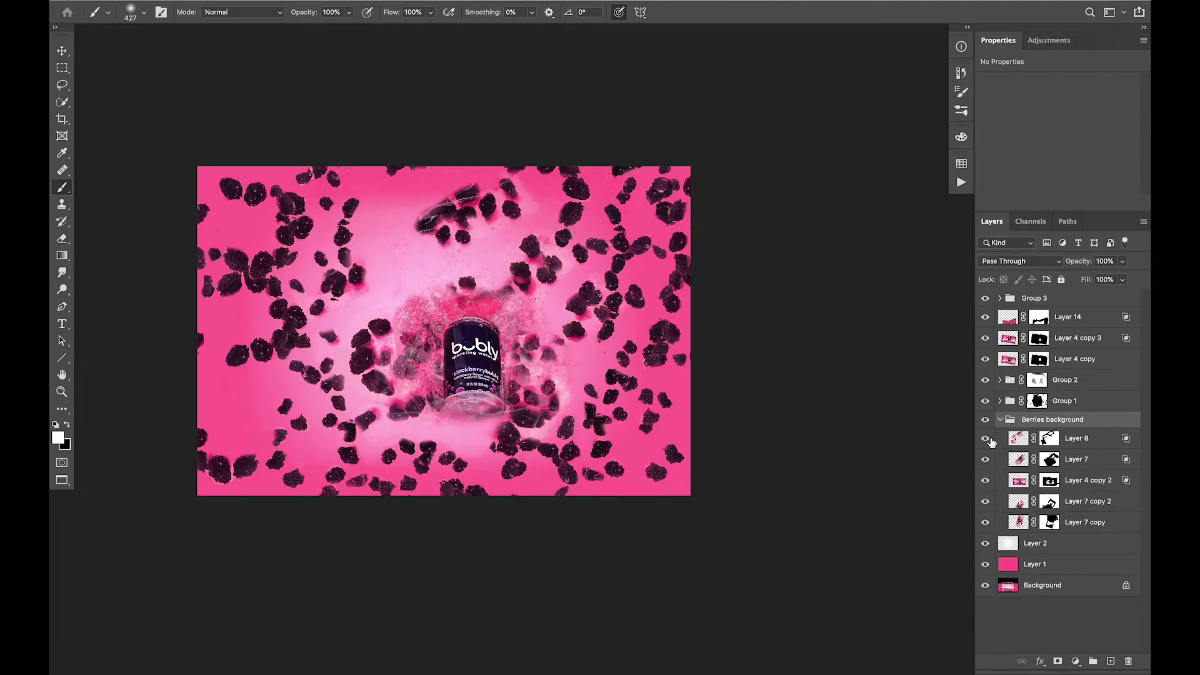
Duplicate Layer 8 and rotate the copy about 76 degrees
click(1018, 440)
key(ctrl+j)
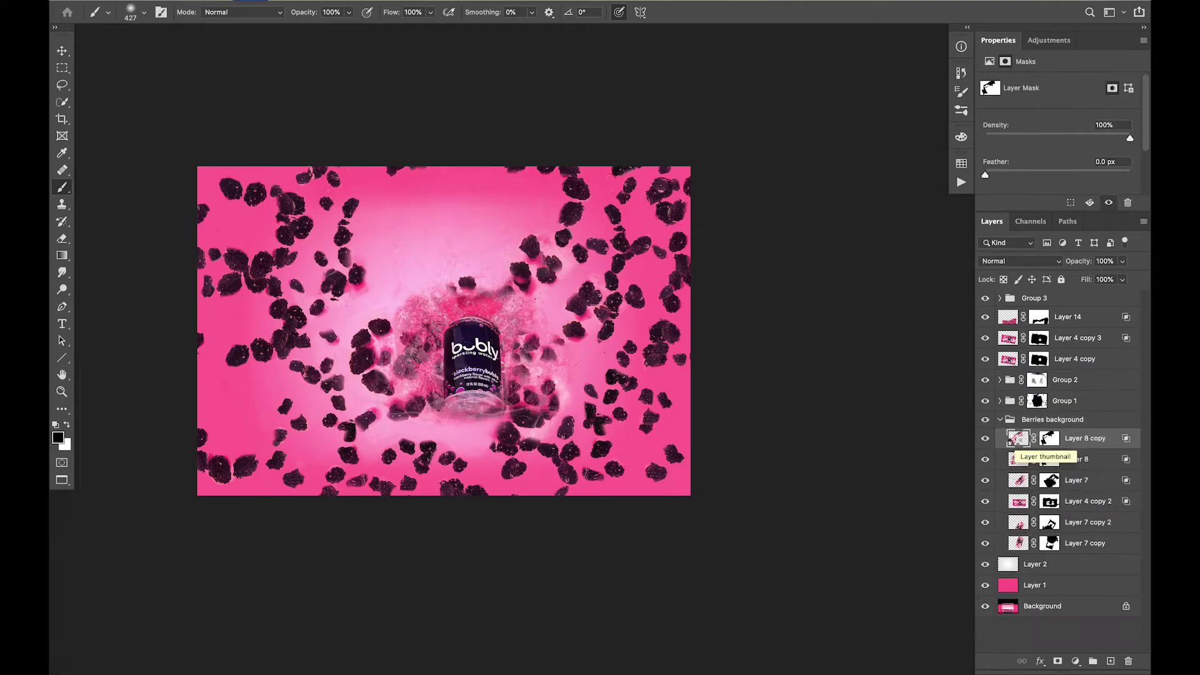
key(ctrl+t)
drag(303, 147, 592, 324)
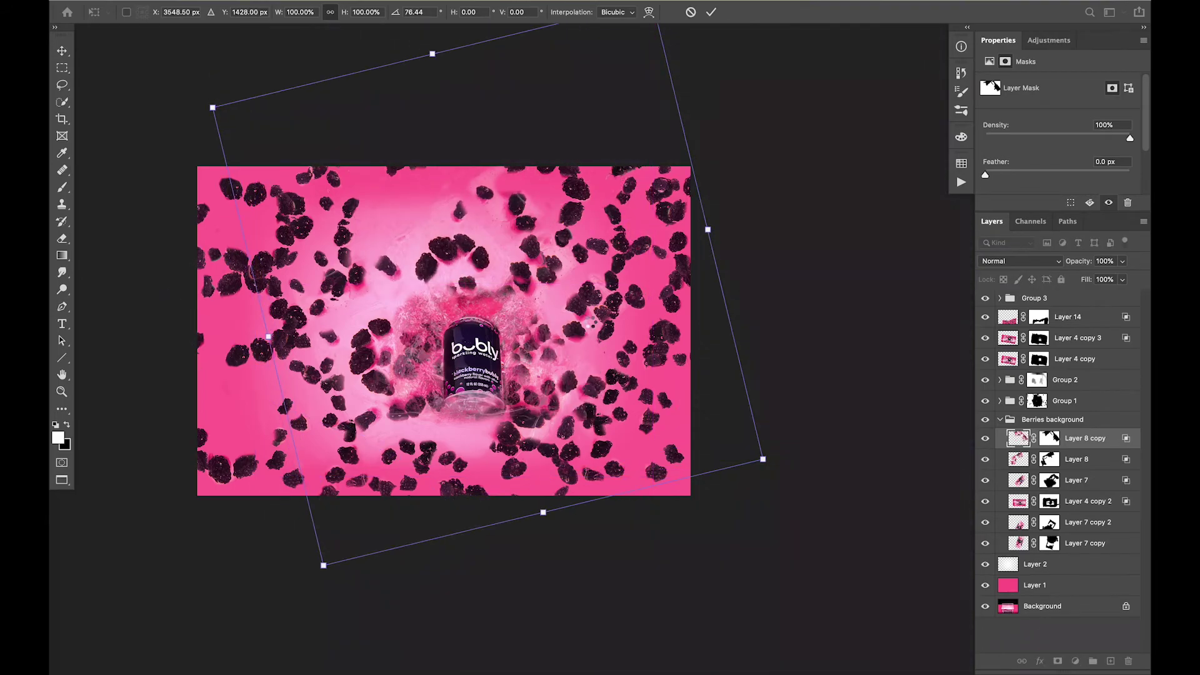
key(Return)
Paint white on the Layer 8 copy mask to reveal splash and berries above the can
key(b)
key(x)
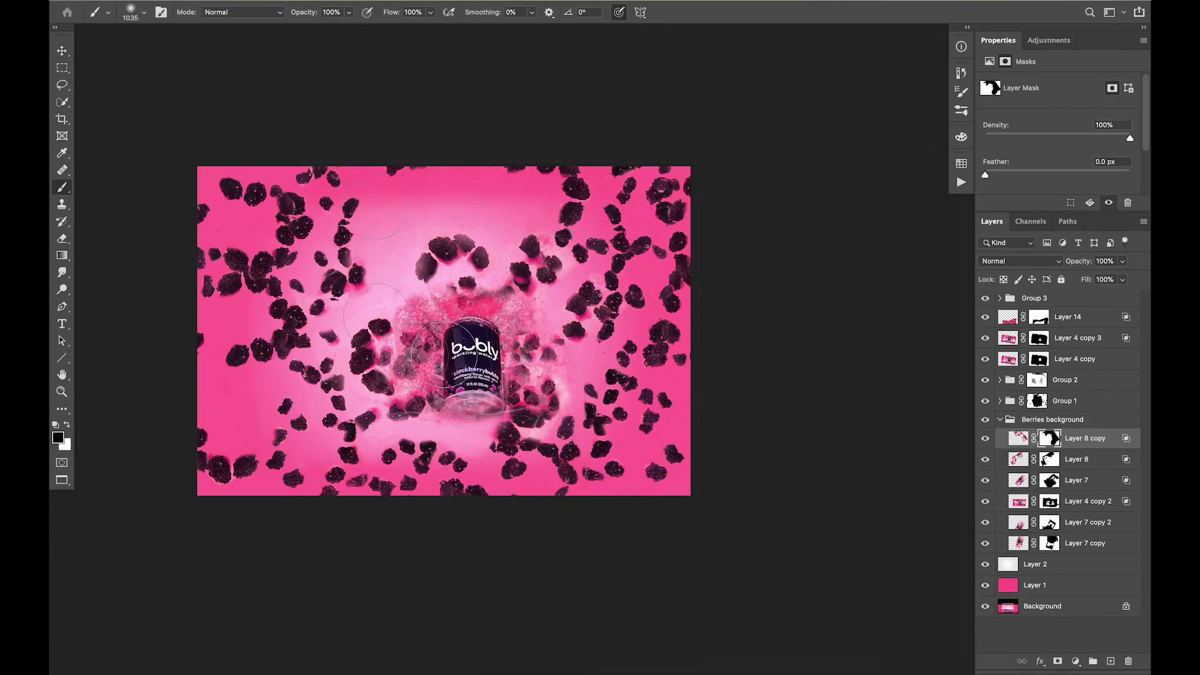
key(x)
key(bracketleft)
key(bracketleft)
key(bracketleft)
drag(391, 247, 381, 266)
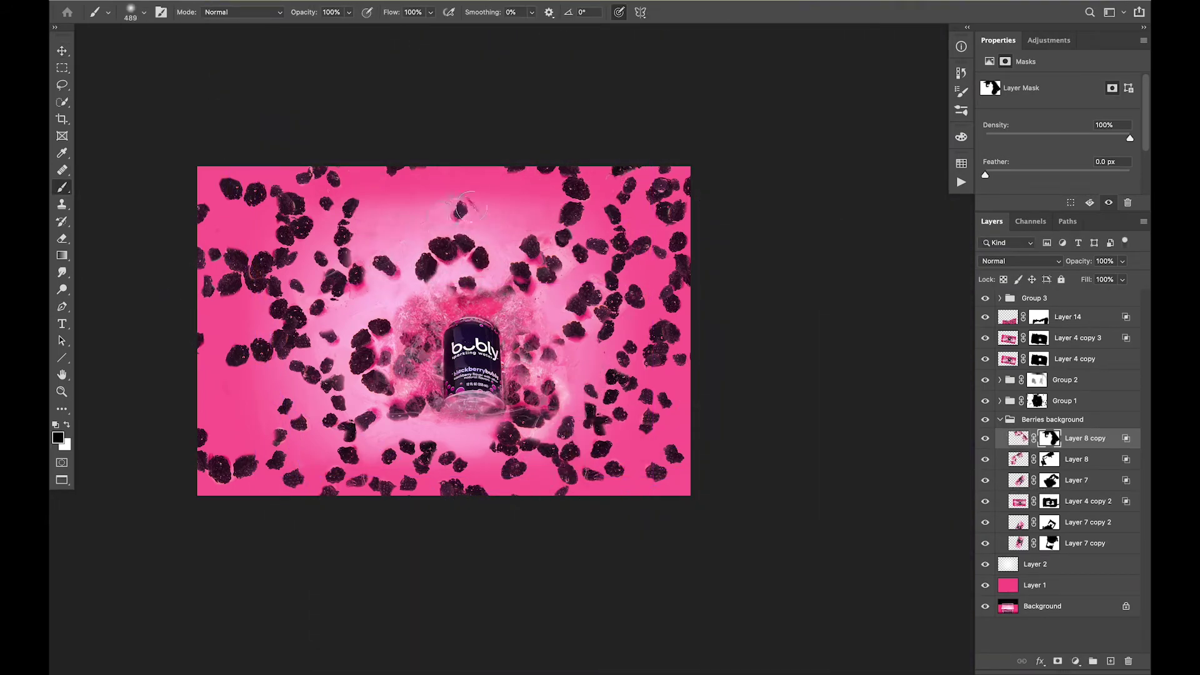
drag(500, 200, 521, 240)
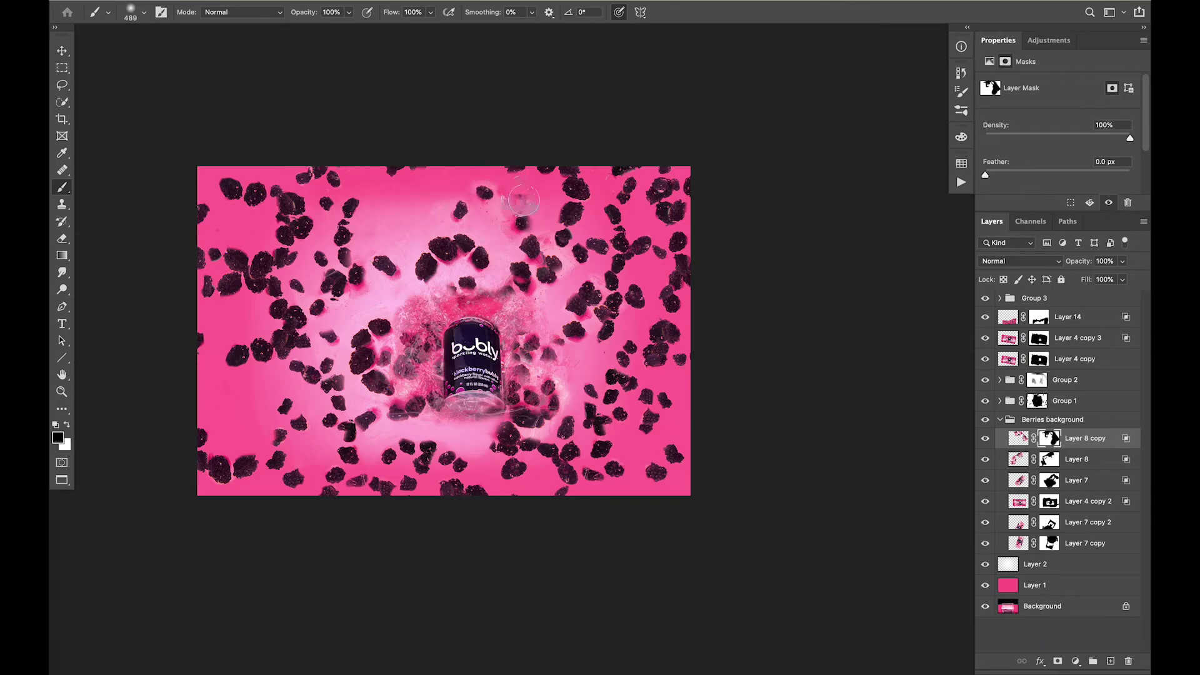
click(1000, 420)
click(1052, 419)
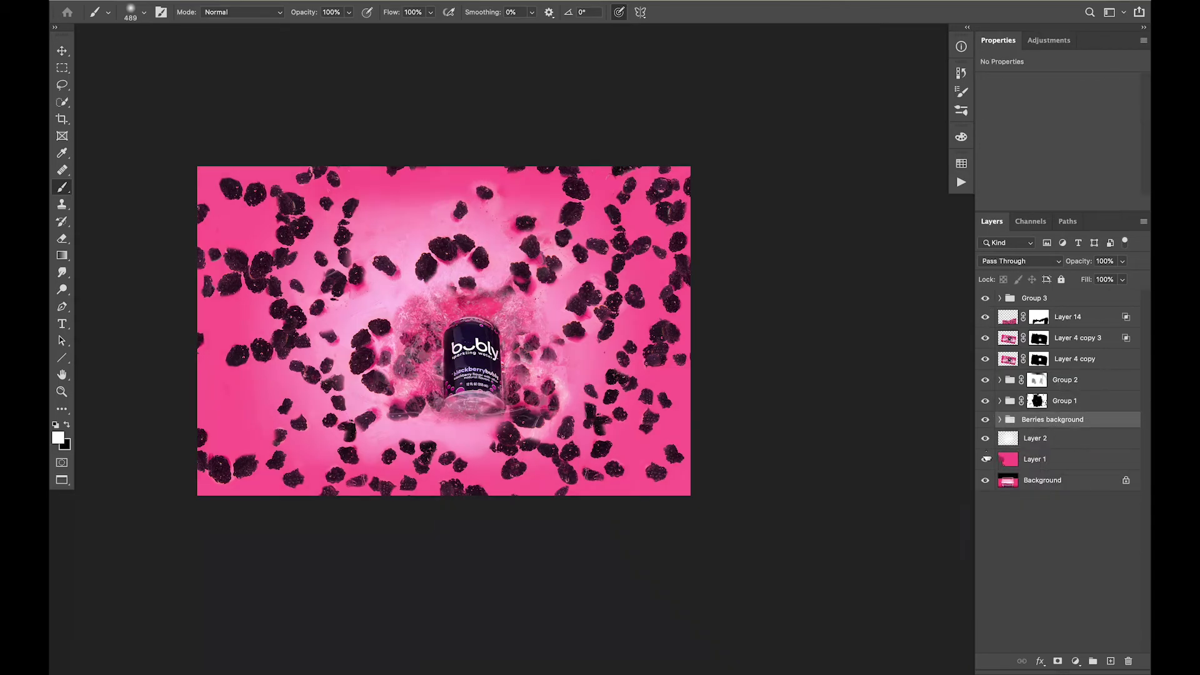
Flatten the image and crop off its left edge
click(293, 477)
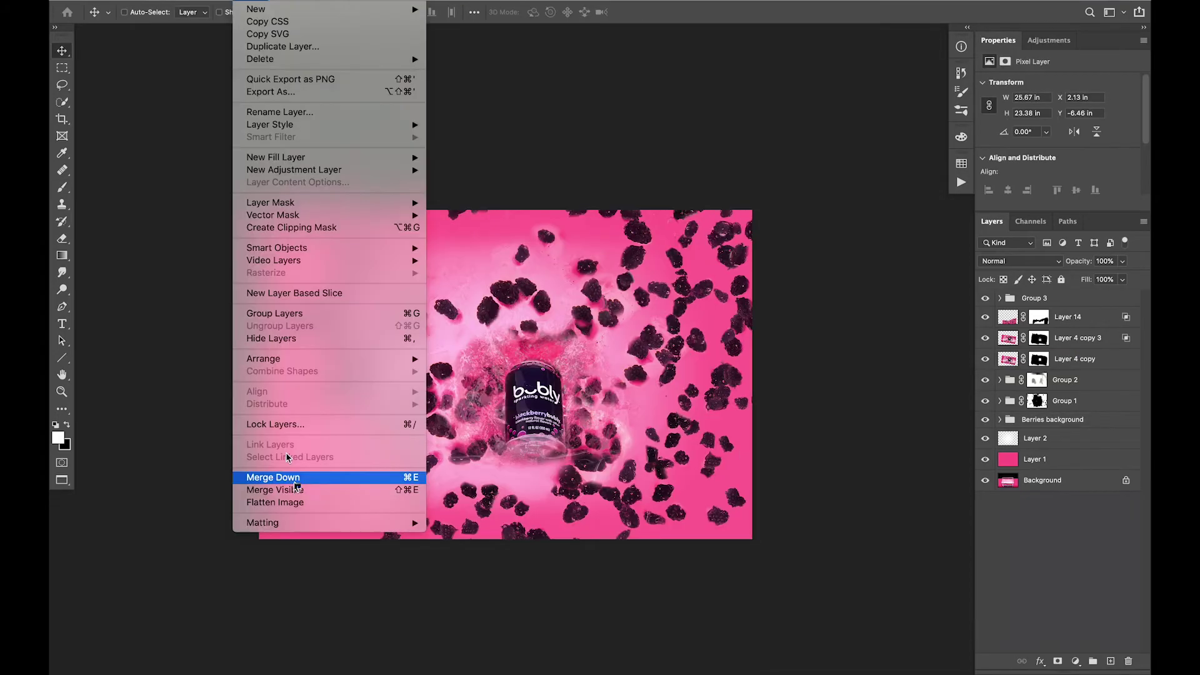
key(c)
drag(537, 550, 509, 542)
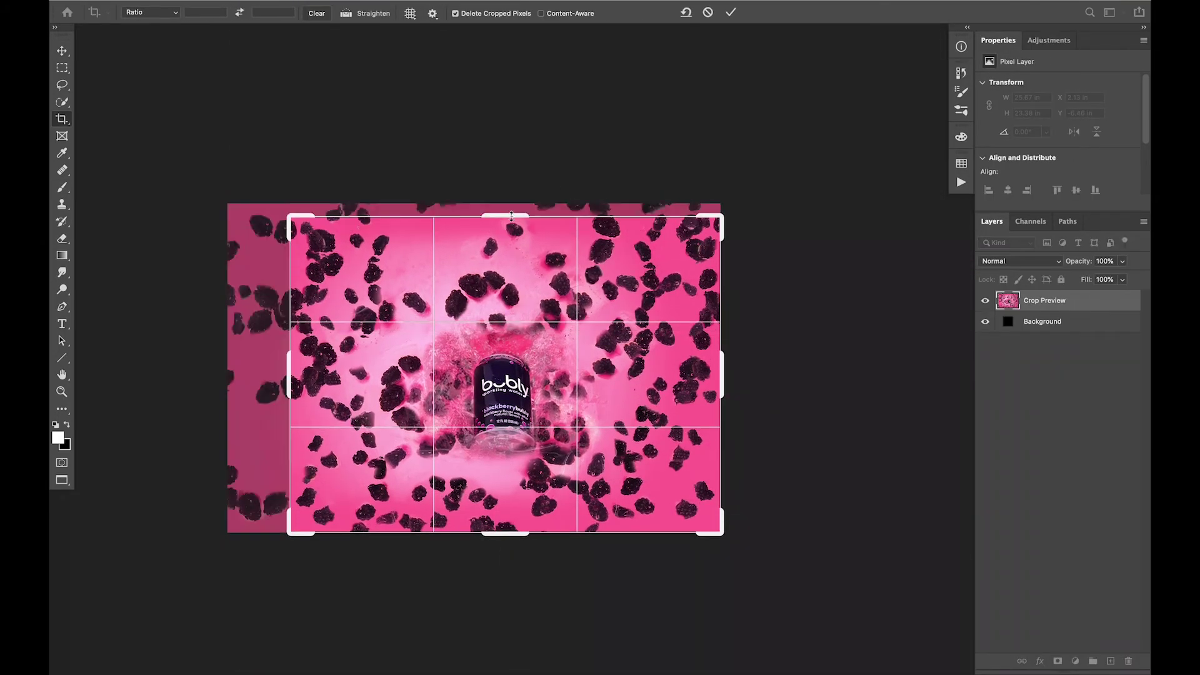
key(Return)
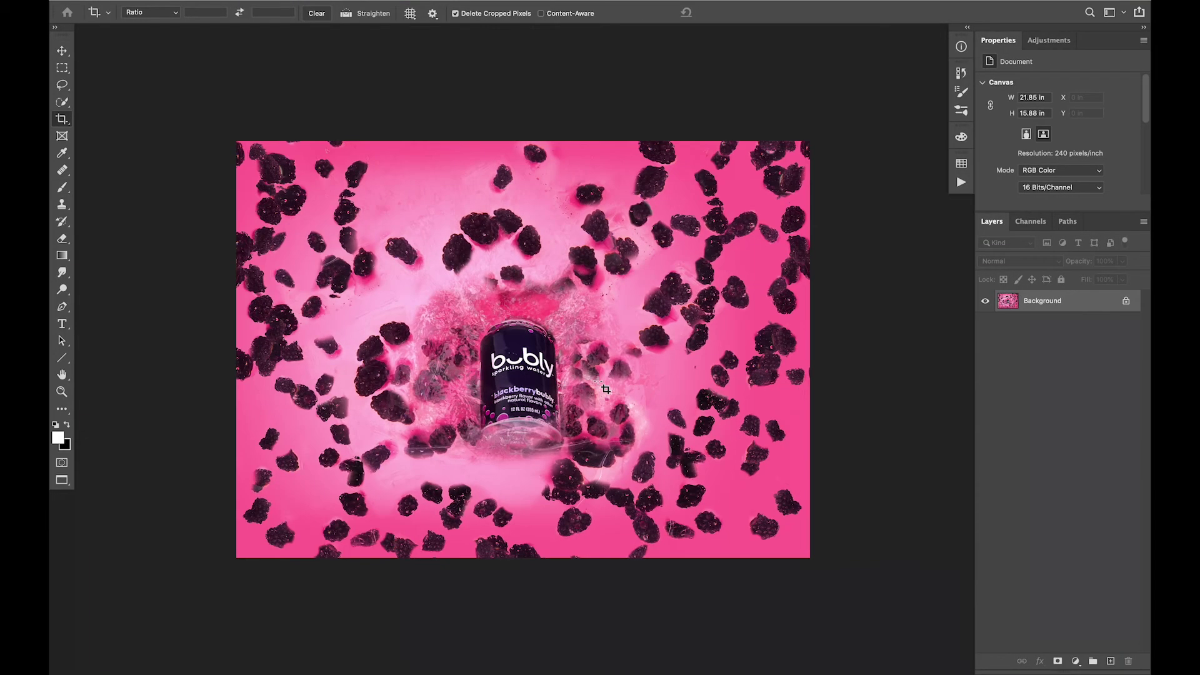
Add a Brightness/Contrast adjustment with brightness 5 and contrast 14
click(962, 182)
click(837, 384)
click(867, 403)
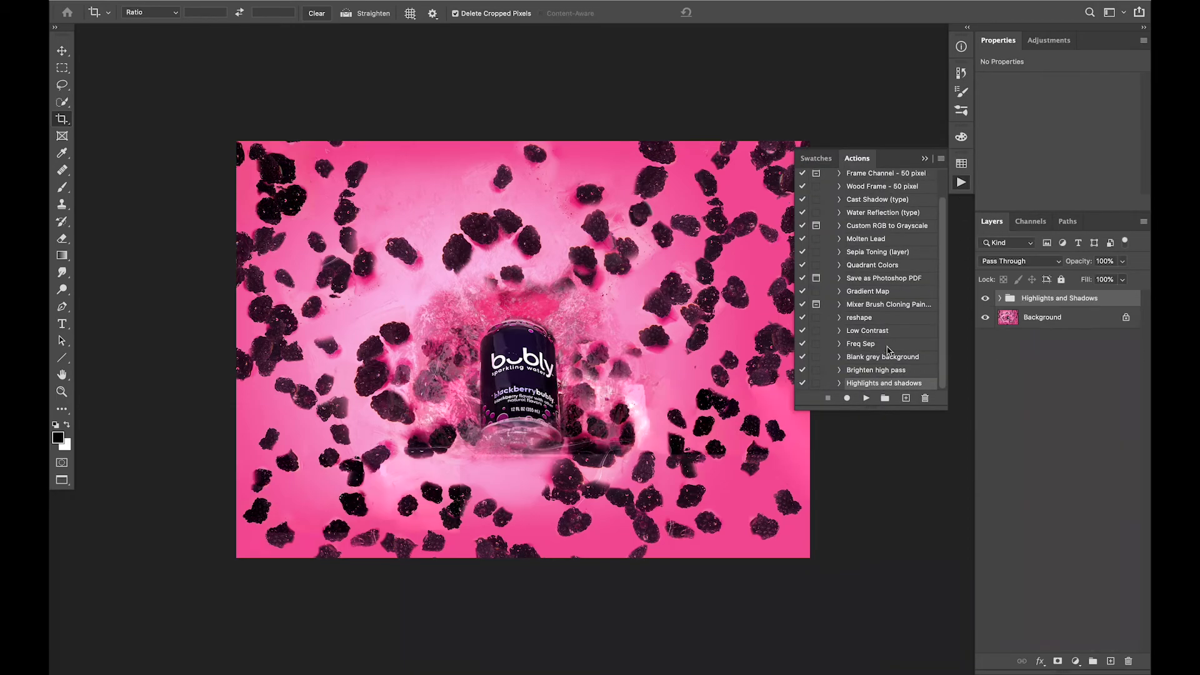
click(961, 182)
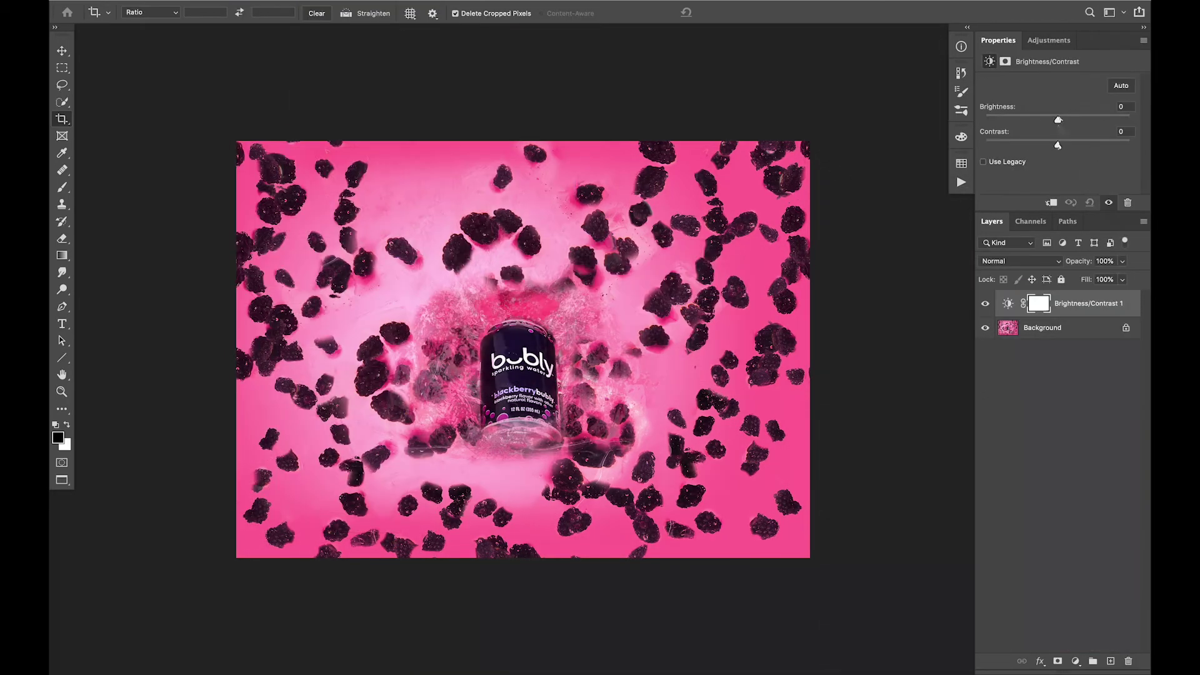
drag(1071, 143, 1068, 144)
drag(1058, 119, 1061, 120)
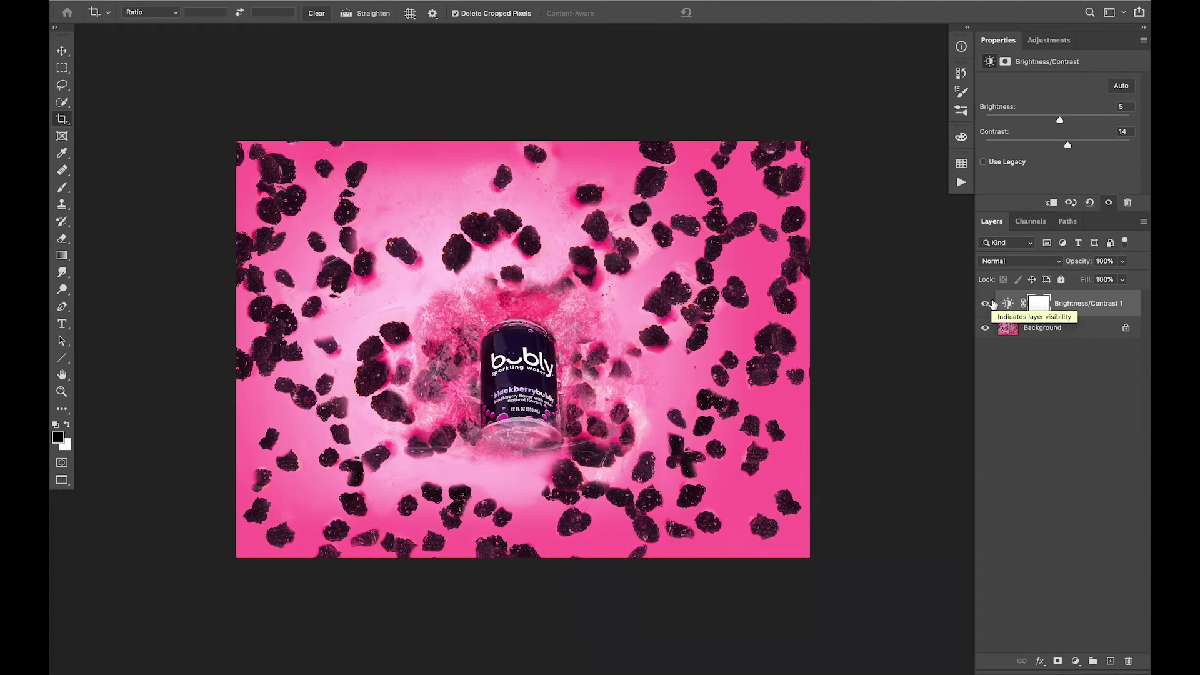
Add a new layer and clone-stamp over a blemish on it
click(1111, 661)
key(s)
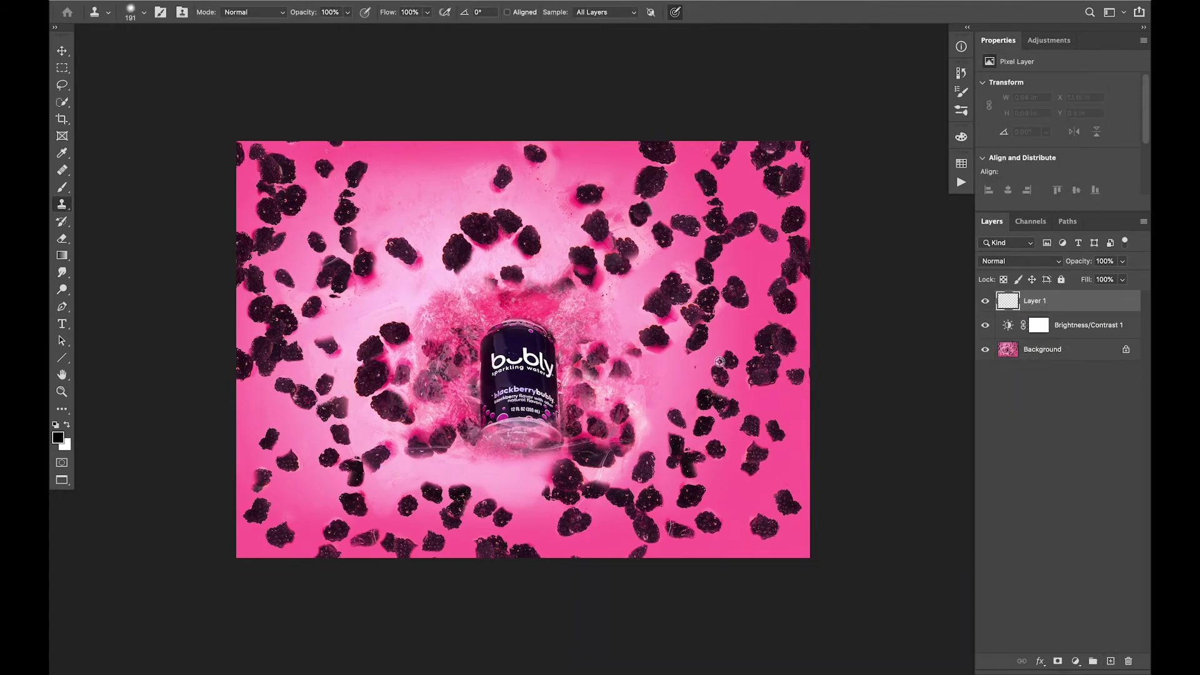
click(719, 361)
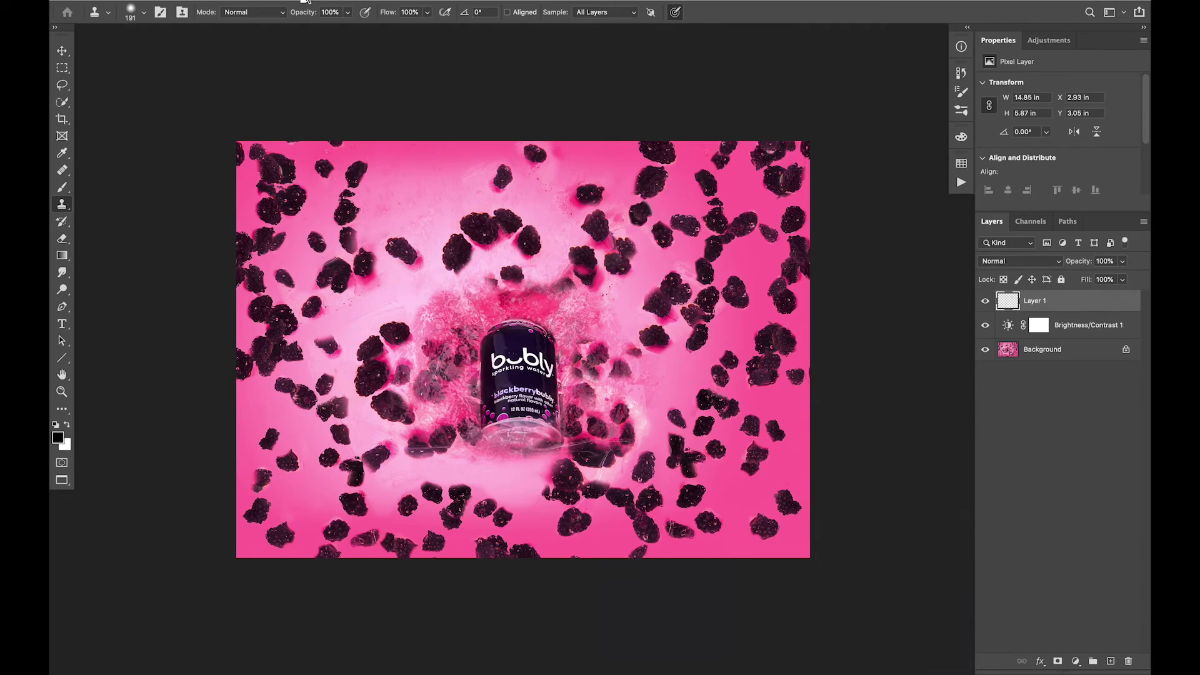
Add Layer 2 and set it to Darker Color blending at 95% opacity
key(ctrl+shift+alt+n)
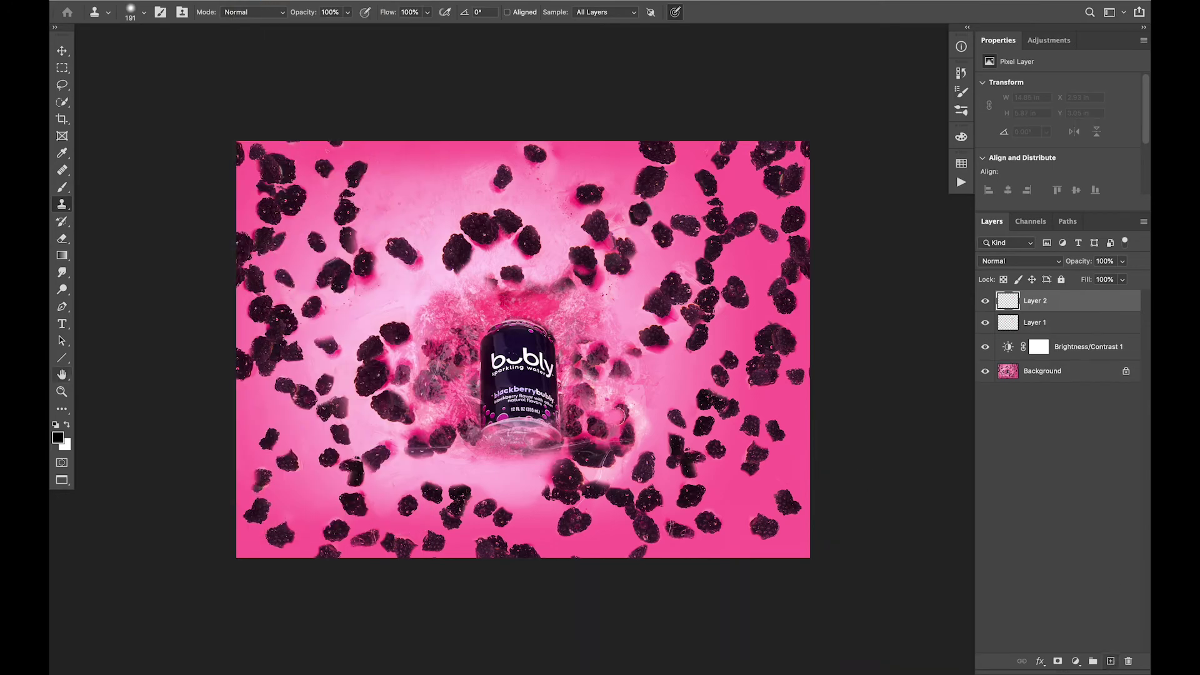
key(i)
click(58, 437)
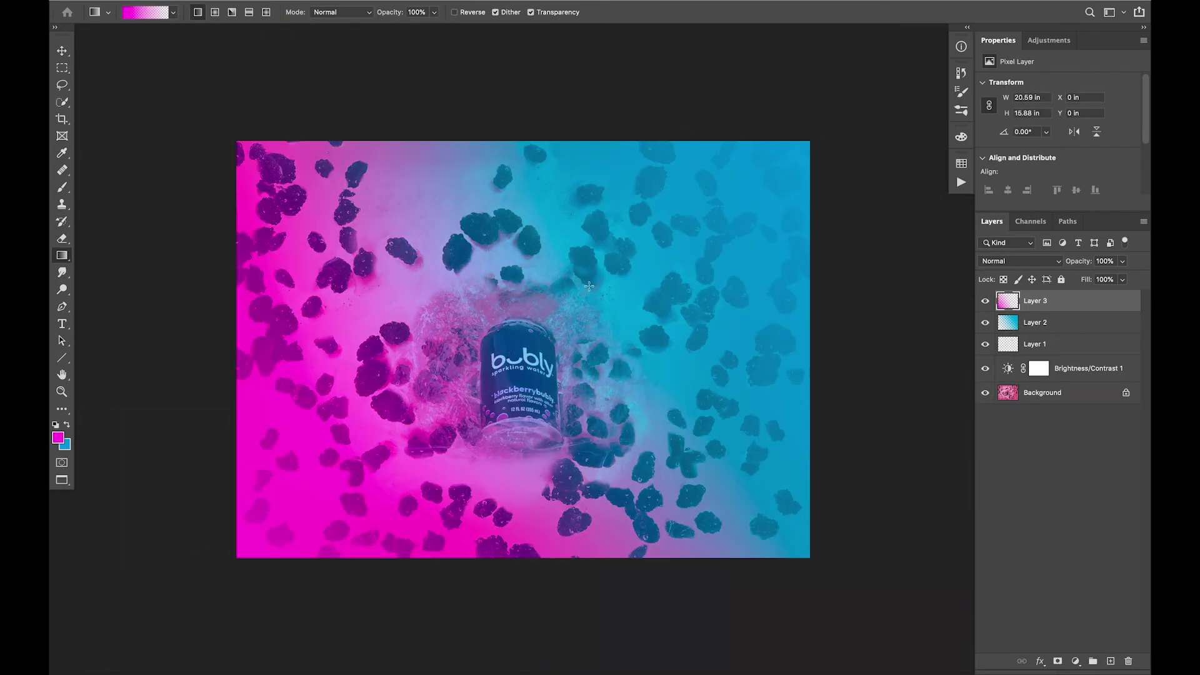
click(1029, 264)
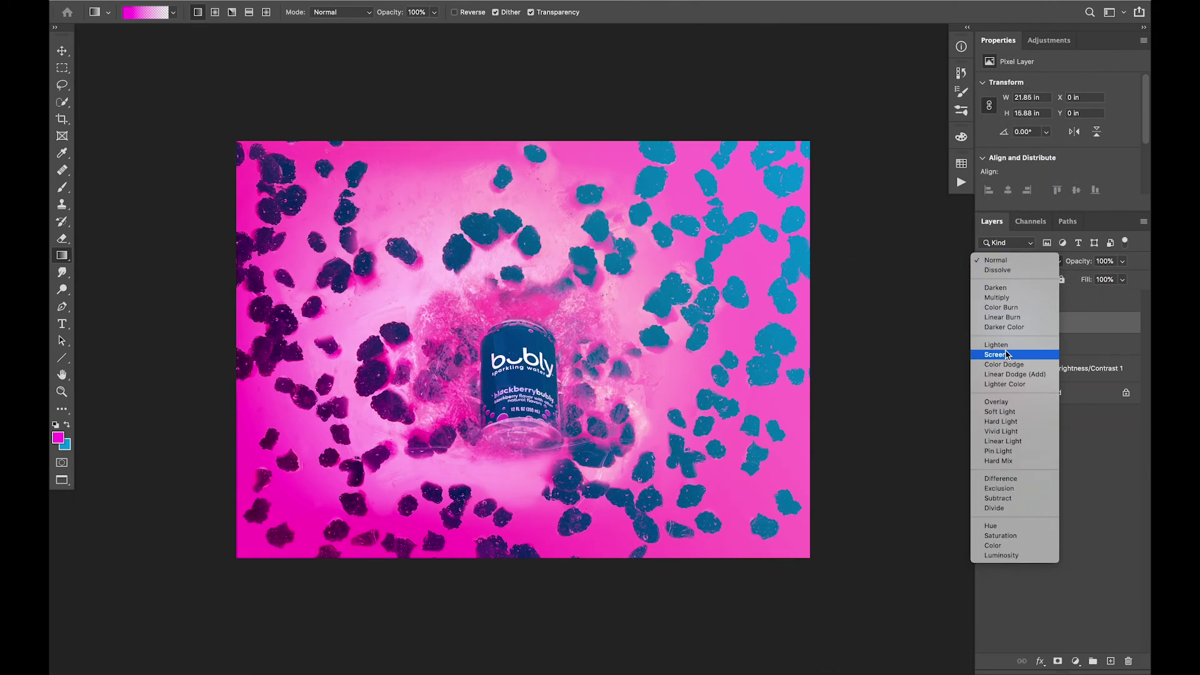
click(1004, 327)
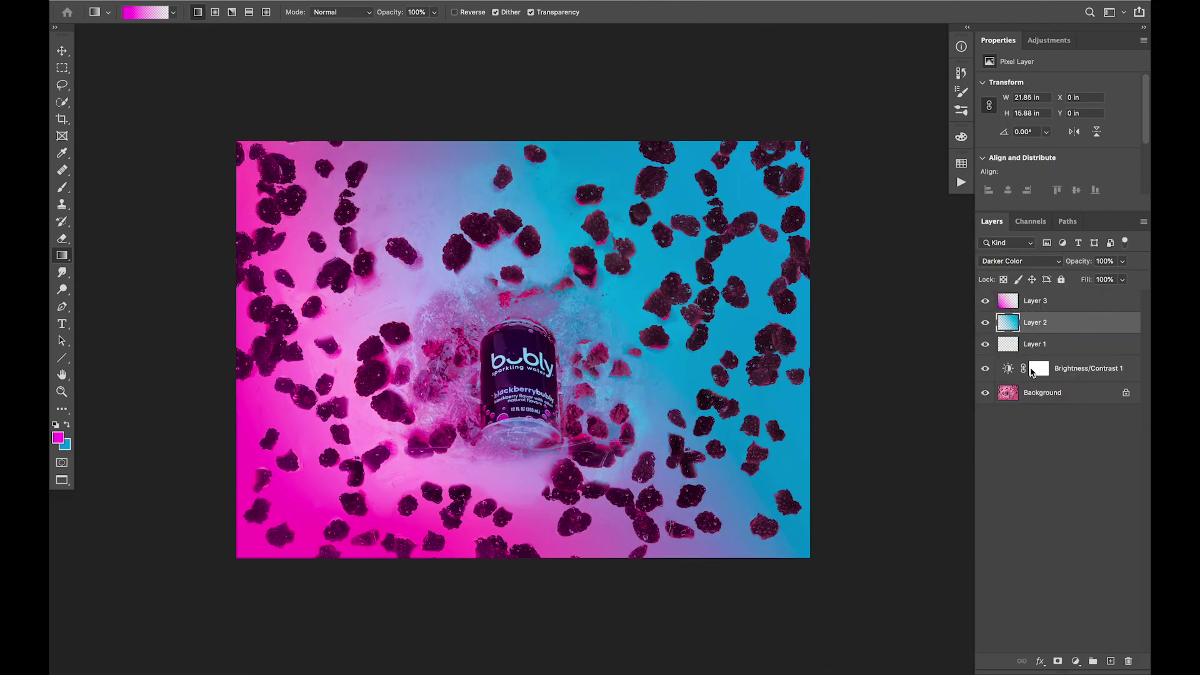
click(1103, 261)
text(95)
key(Return)
Group the gradient layers into Group 1 and mask the tint away from the can
click(1077, 301)
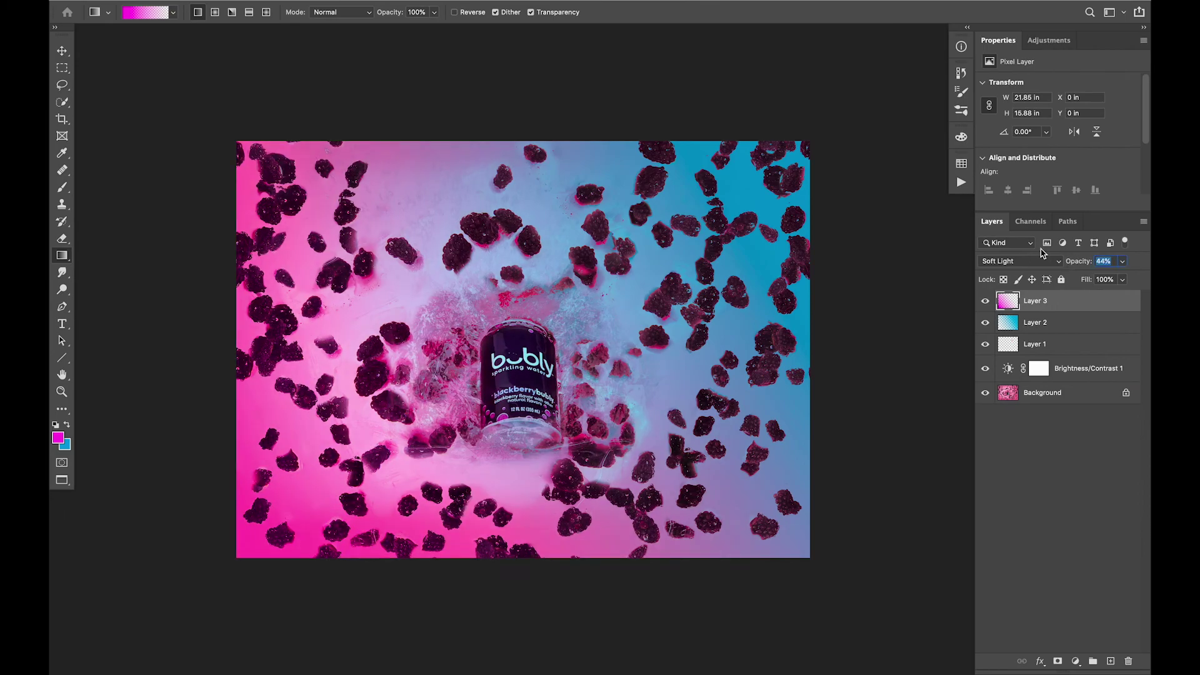
shift+click(1078, 323)
key(ctrl+g)
click(1057, 661)
key(b)
key(d)
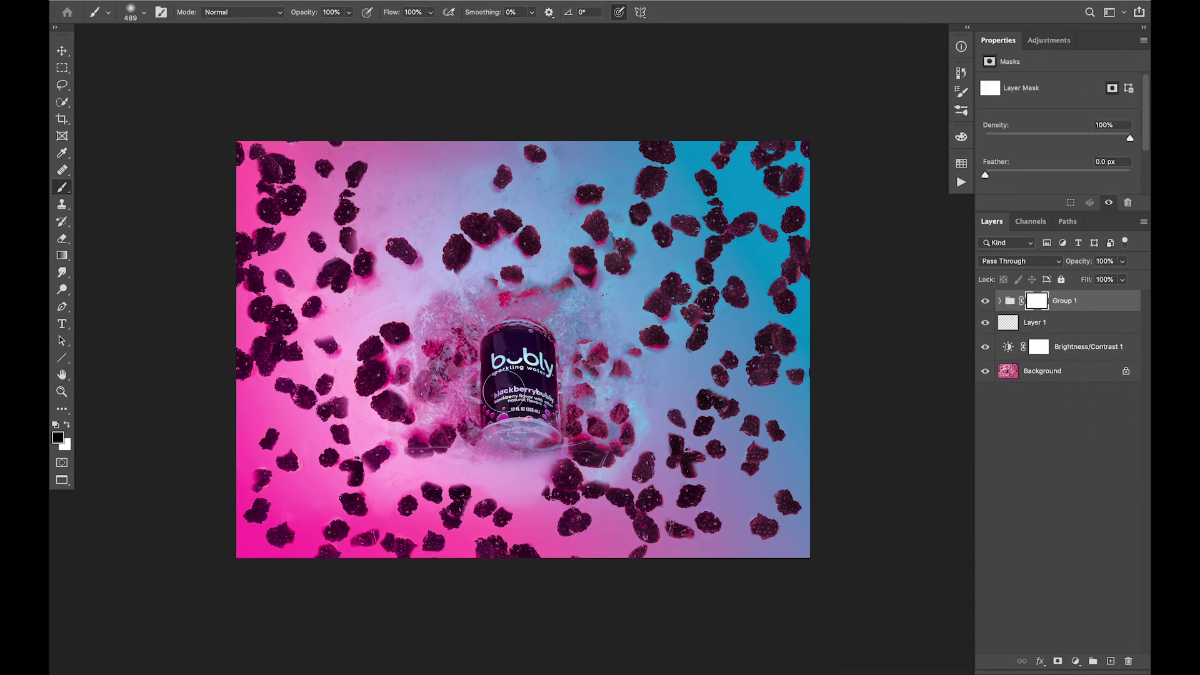
drag(525, 362, 494, 431)
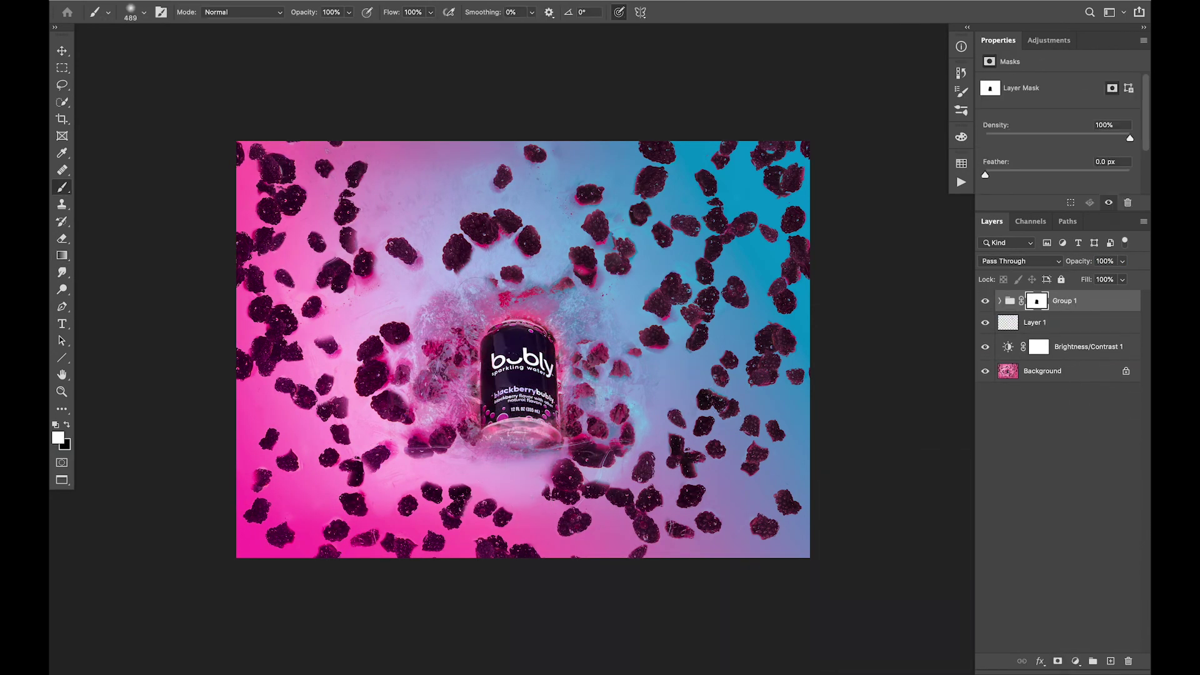
click(985, 300)
click(1000, 300)
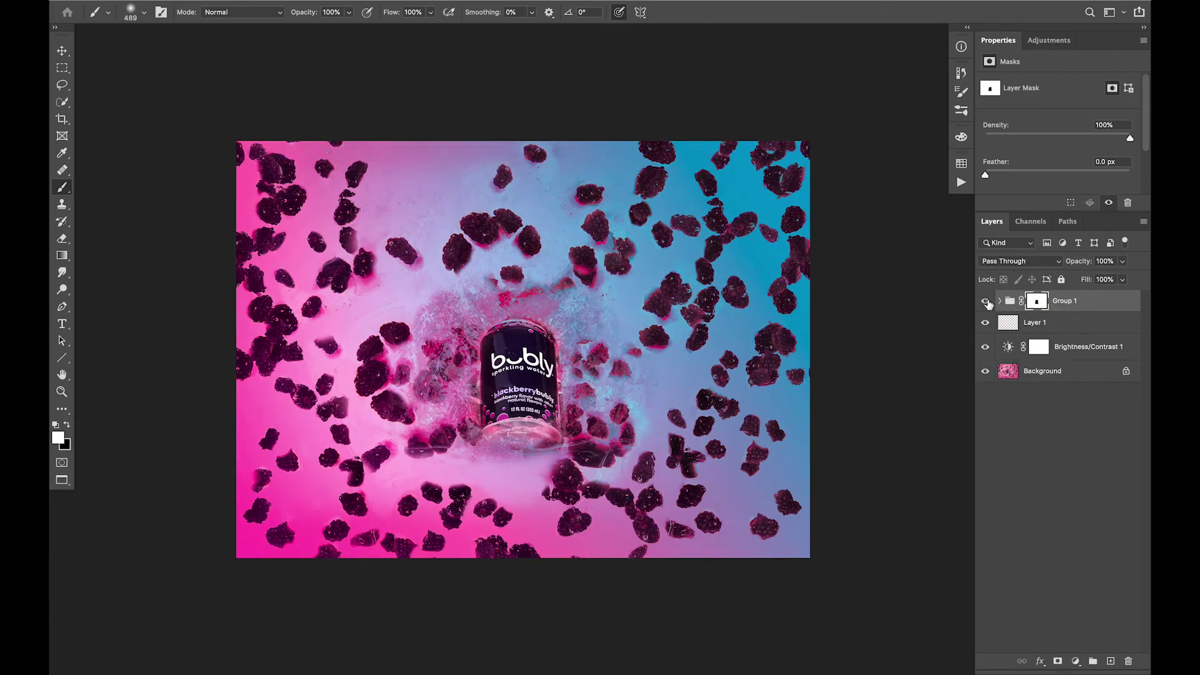